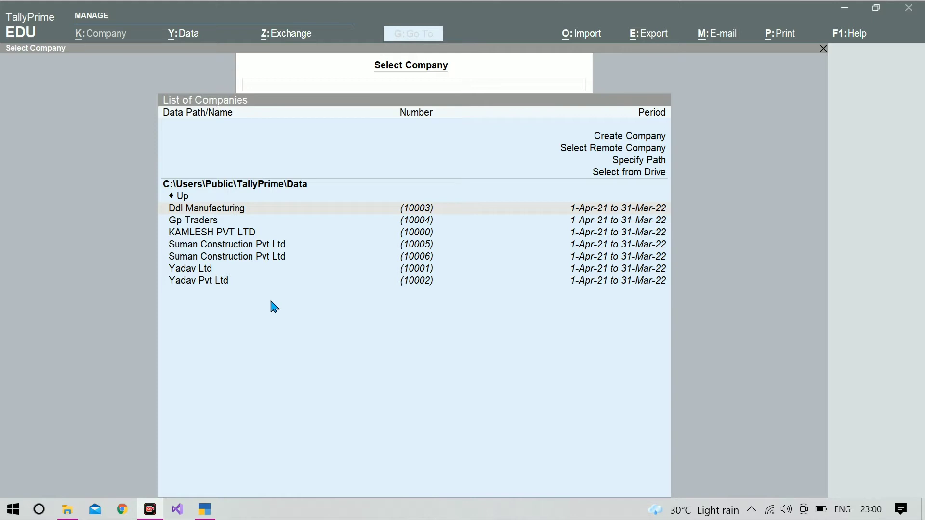
- Select Create Company in the TallyPrime list of companies
{"action": "left_click", "coordinate": [325, 301]}
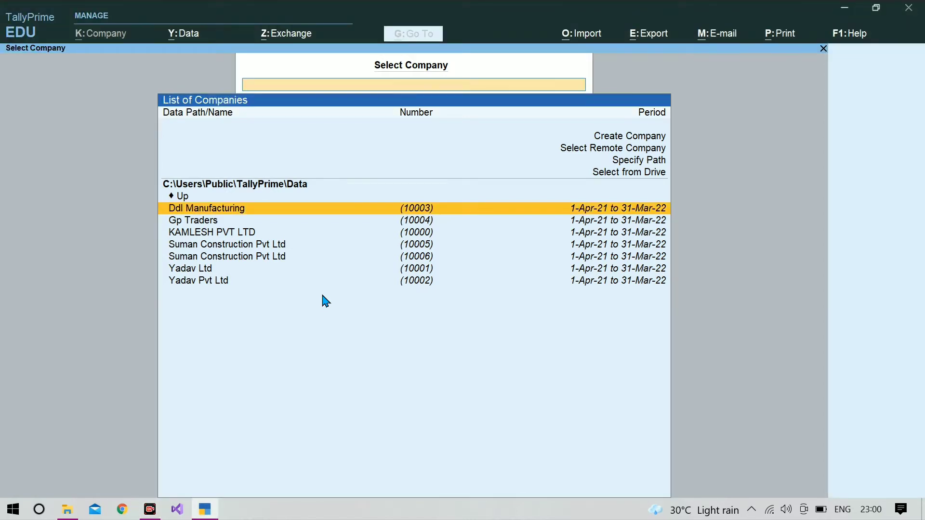
{"action": "key", "text": "Up"}
{"action": "key", "text": "Up"}
{"action": "key", "text": "Up"}
{"action": "key", "text": "Up"}
{"action": "key", "text": "Up"}
{"action": "key", "text": "Up"}
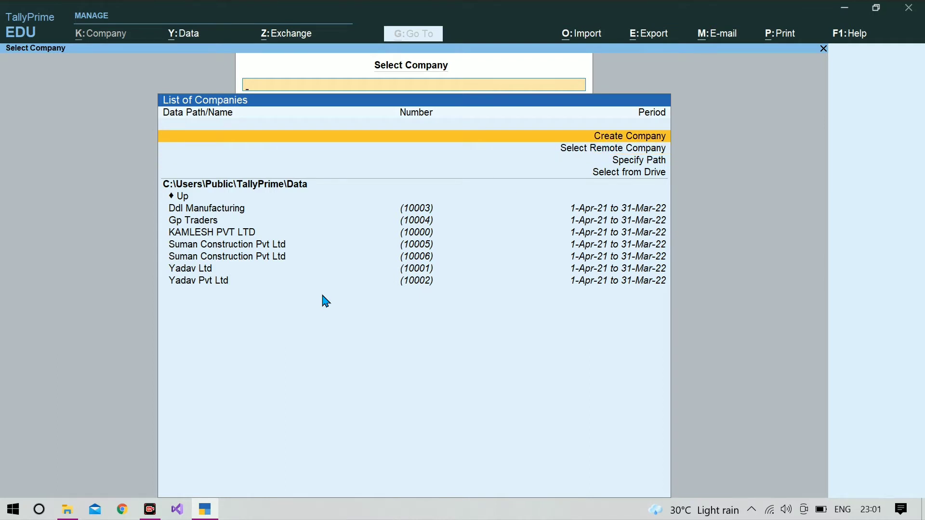
- Enter Sonakshi Traders as the company and mailing name, with address Gonda Uttarpradesh
{"action": "key", "text": "Return"}
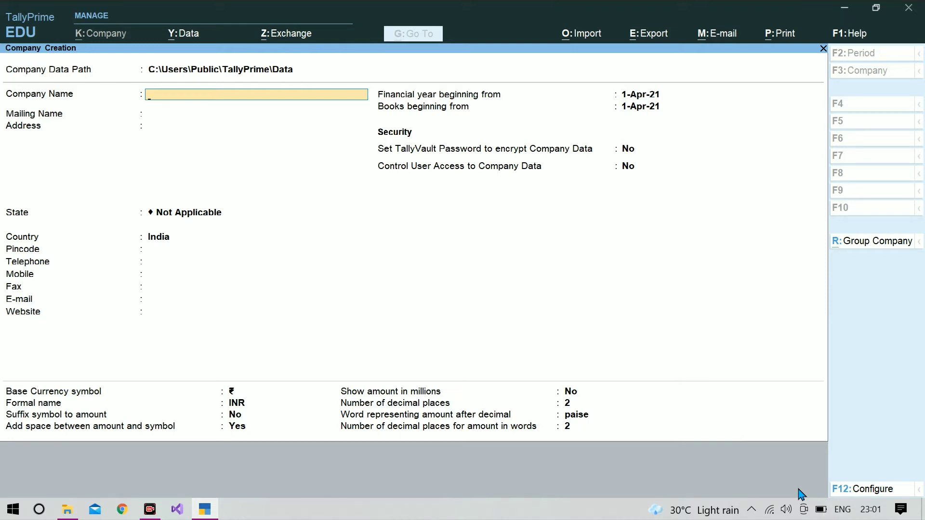
{"action": "type", "text": "Sonakshi Traders"}
{"action": "key", "text": "Return"}
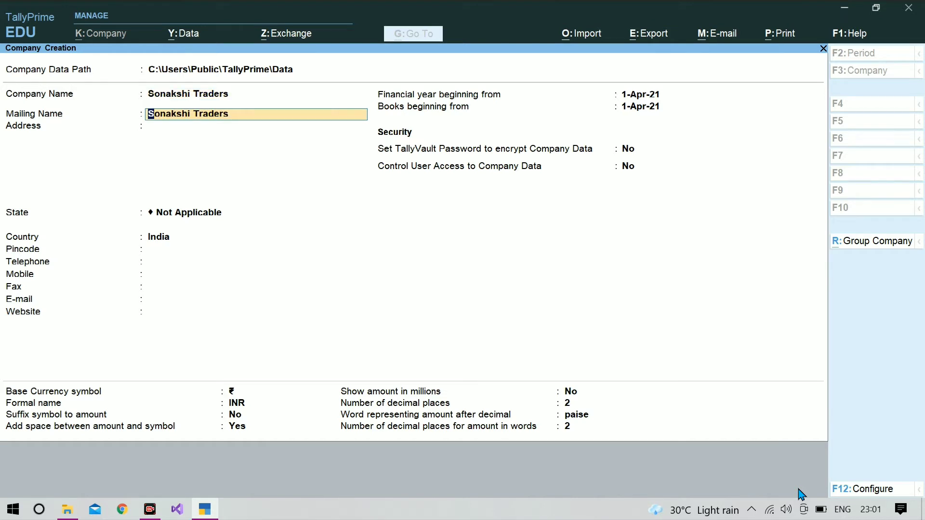
{"action": "key", "text": "Return"}
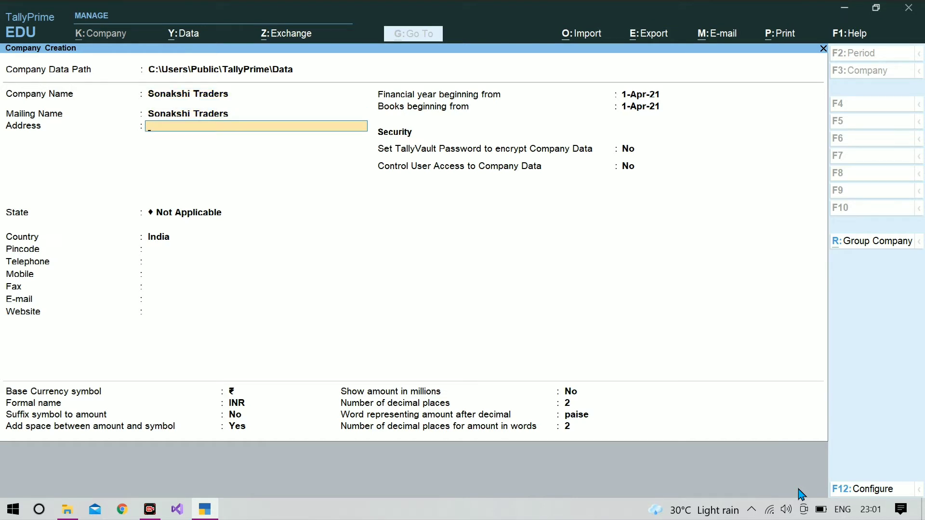
{"action": "type", "text": "Gonda Uttarpradesh"}
{"action": "key", "text": "Return"}
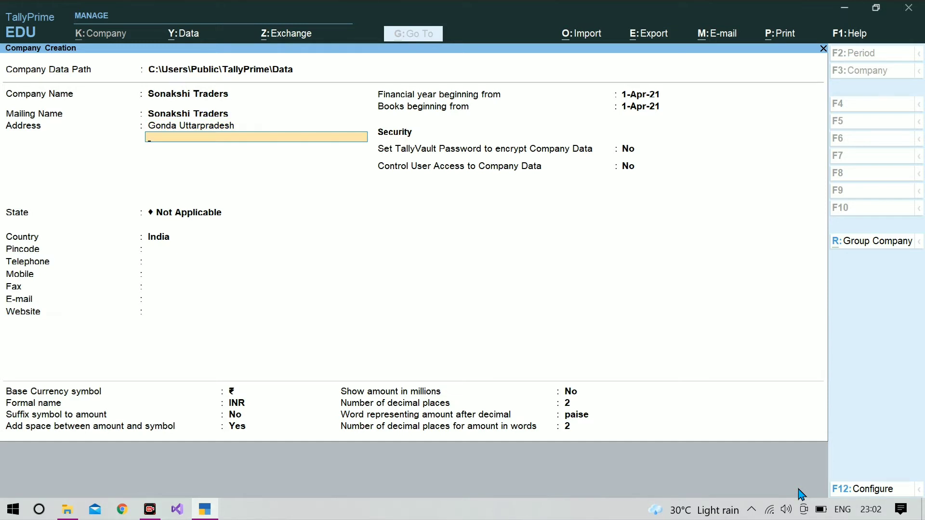
{"action": "key", "text": "Return"}
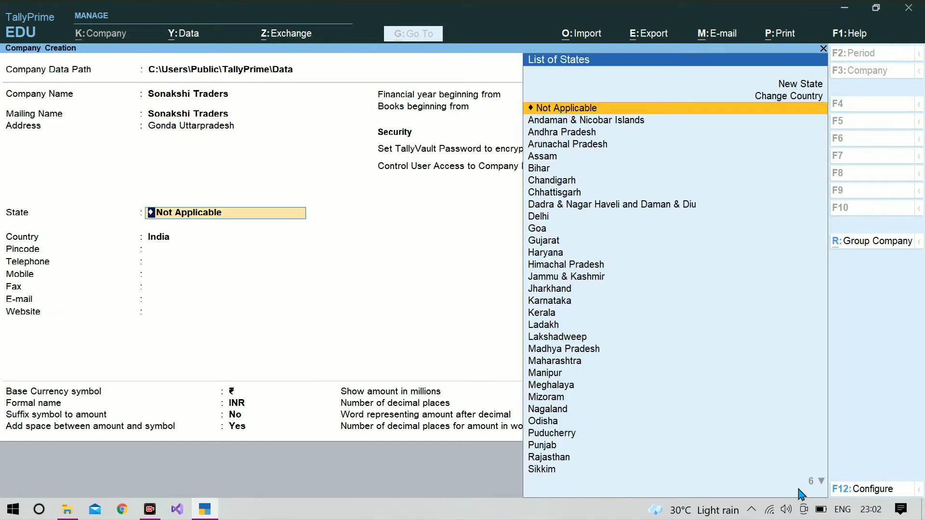
- Set the State to Uttar Pradesh, leaving Pincode and Telephone empty
{"action": "type", "text": "Uu"}
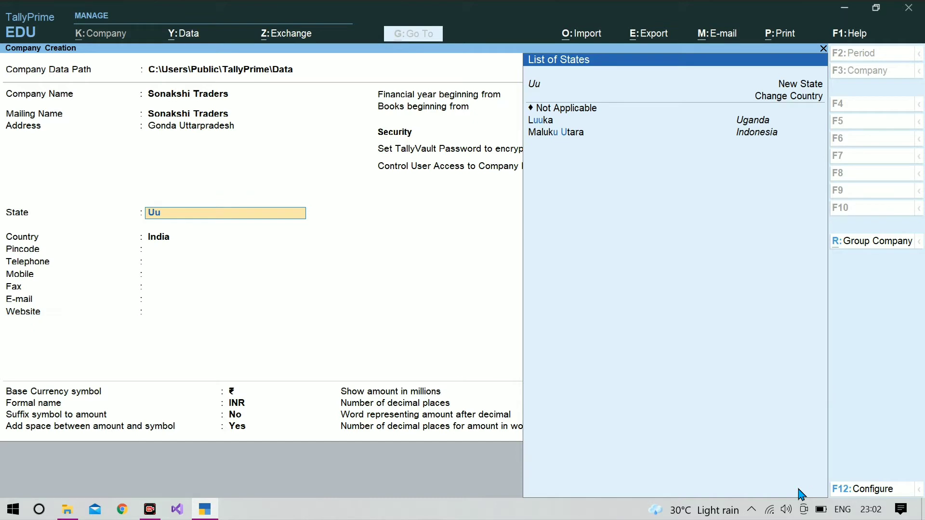
{"action": "key", "text": "BackSpace"}
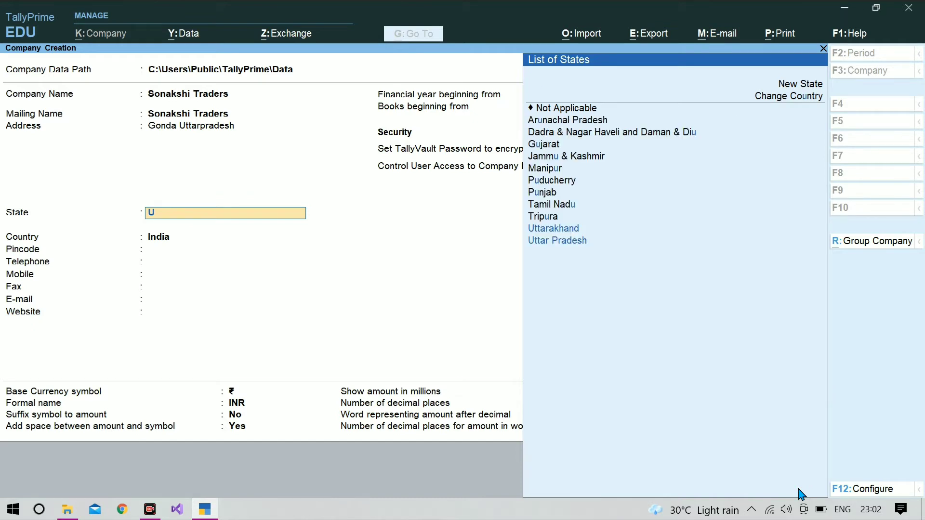
{"action": "key", "text": "Down"}
{"action": "key", "text": "Return"}
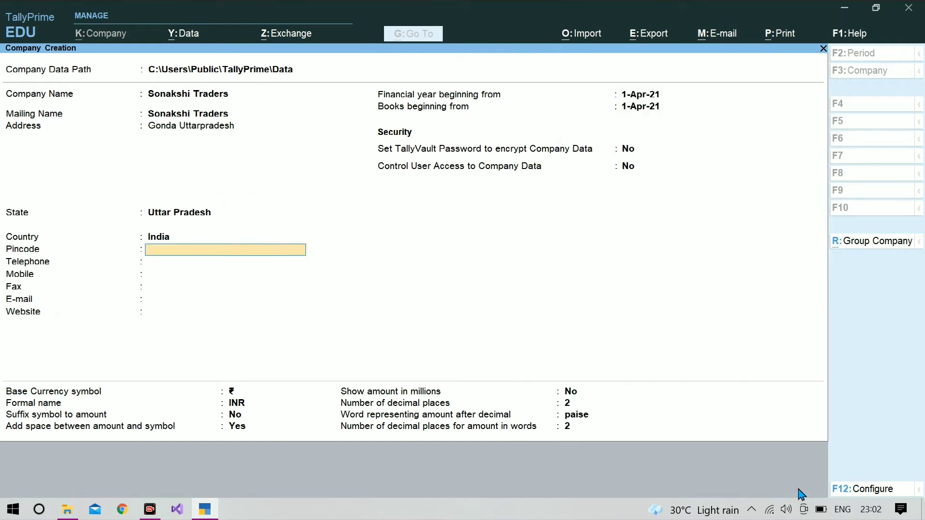
{"action": "key", "text": "Return"}
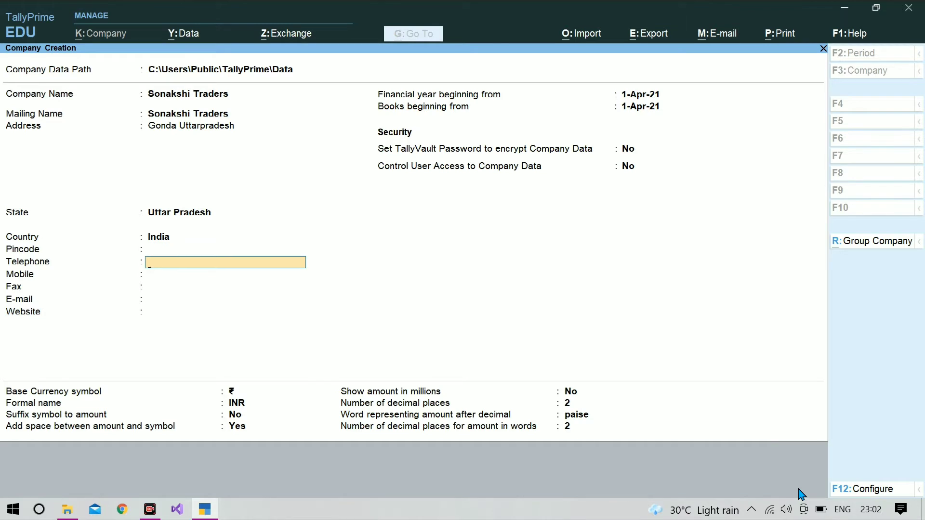
{"action": "key", "text": "Return"}
{"action": "key", "text": "Return"}
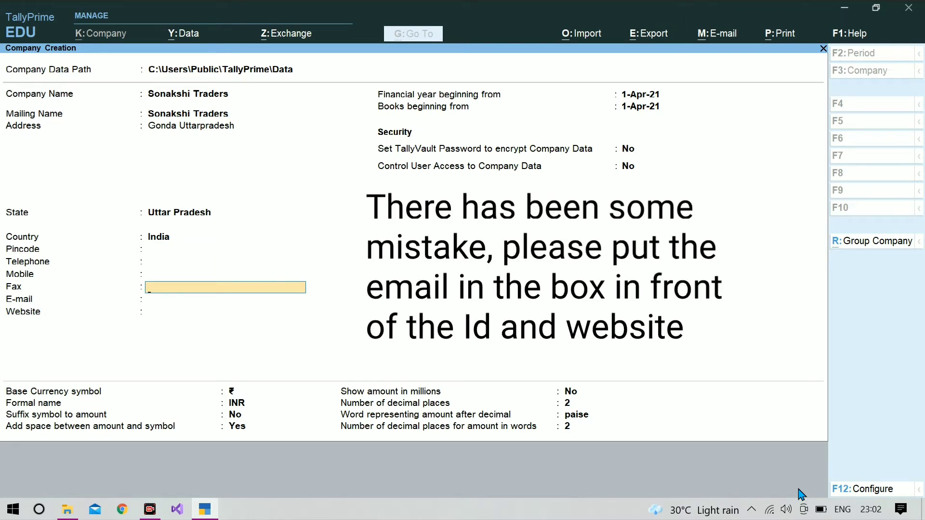
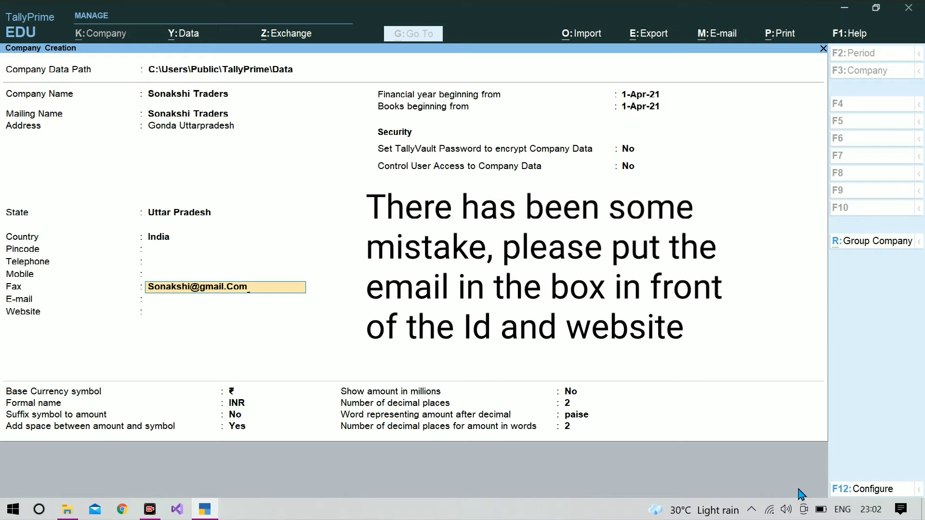
{"action": "key", "text": "Return"}
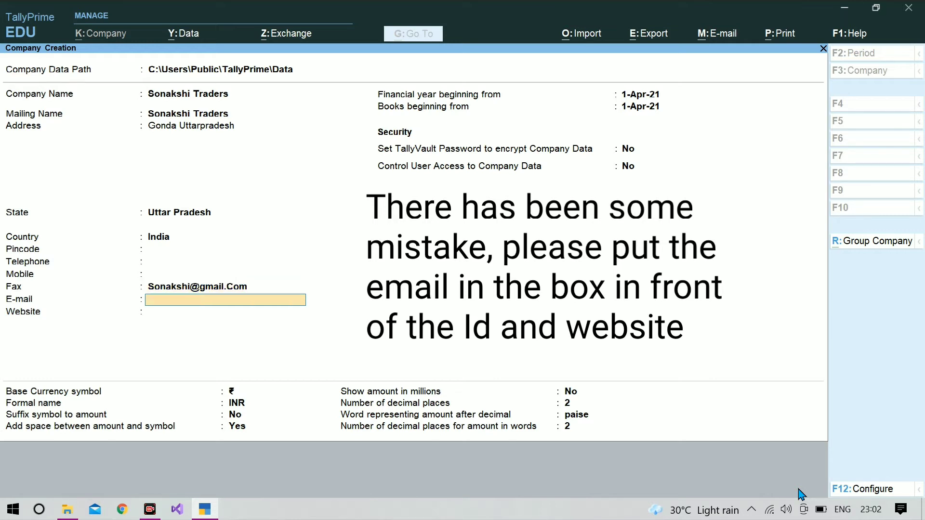
{"action": "type", "text": "www.sonakshi.com"}
{"action": "key", "text": "Return"}
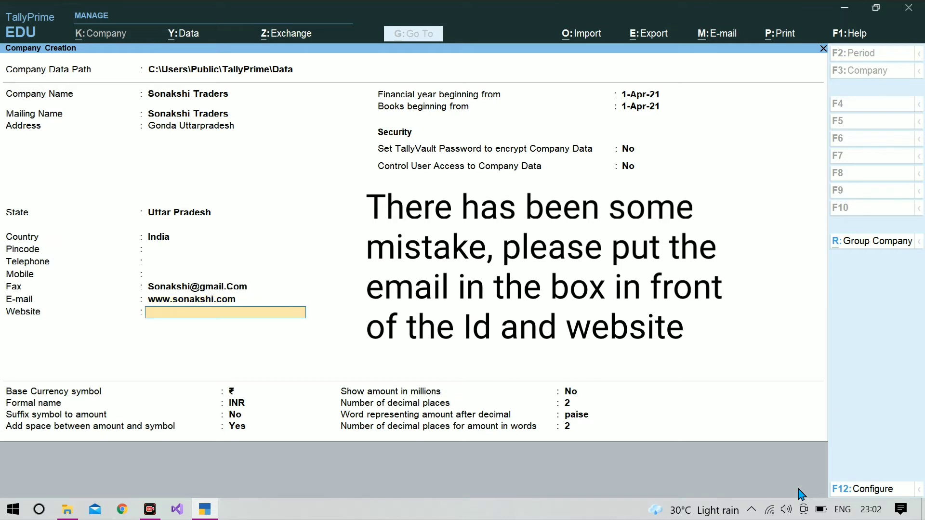
{"action": "key", "text": "Return"}
{"action": "key", "text": "Return"}
{"action": "key", "text": "Return"}
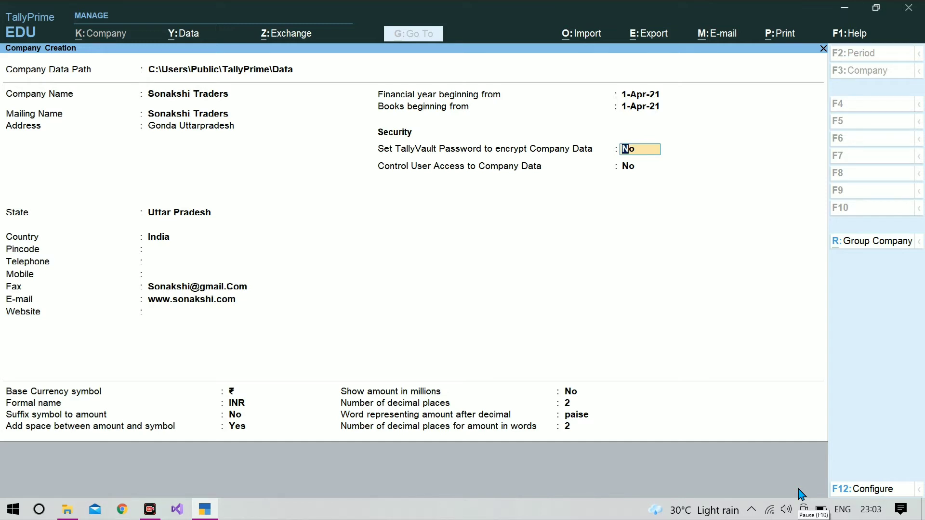
- Turn on user access control with an administrator username and password
{"action": "key", "text": "Return"}
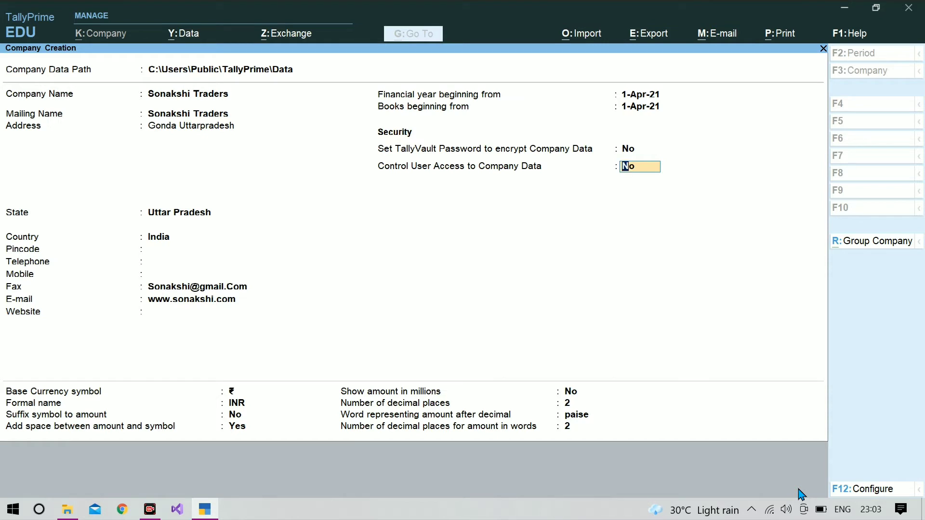
{"action": "key", "text": "Return"}
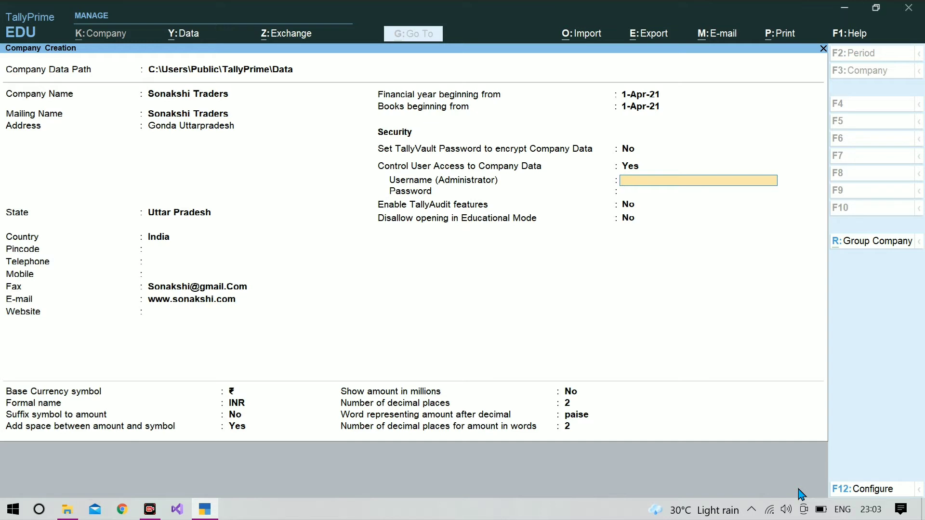
{"action": "key", "text": "Return"}
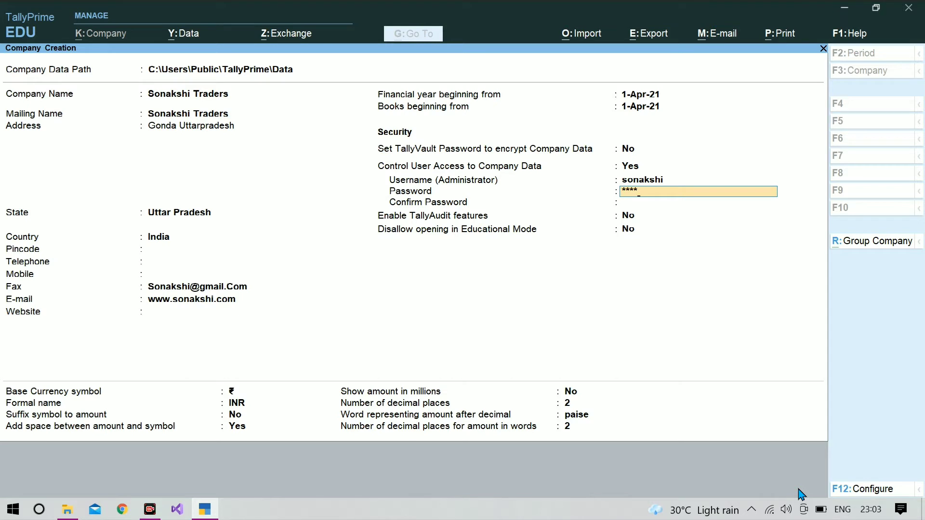
{"action": "key", "text": "Return"}
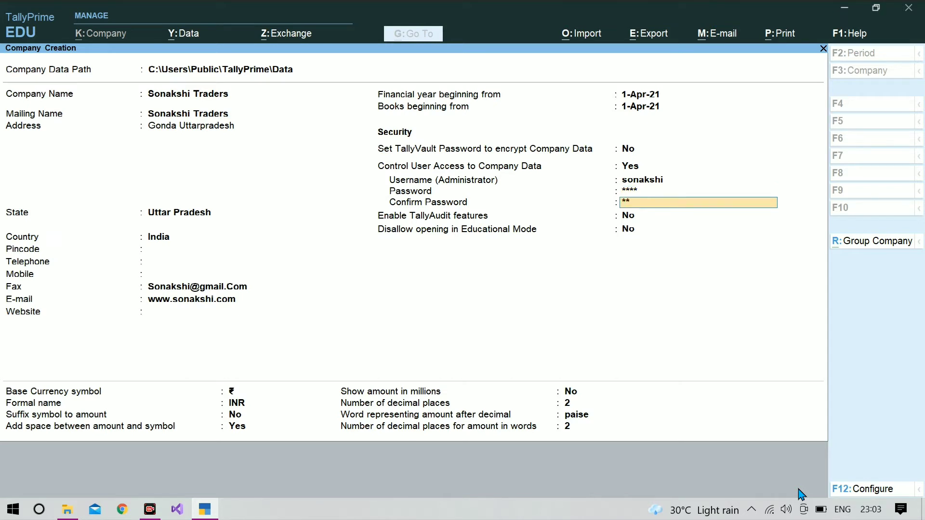
{"action": "key", "text": "Return"}
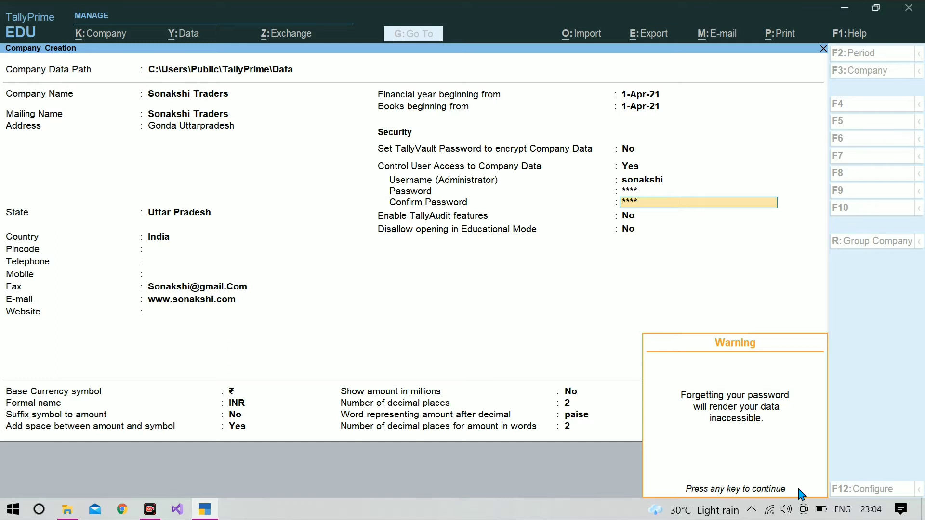
{"action": "key", "text": "Return"}
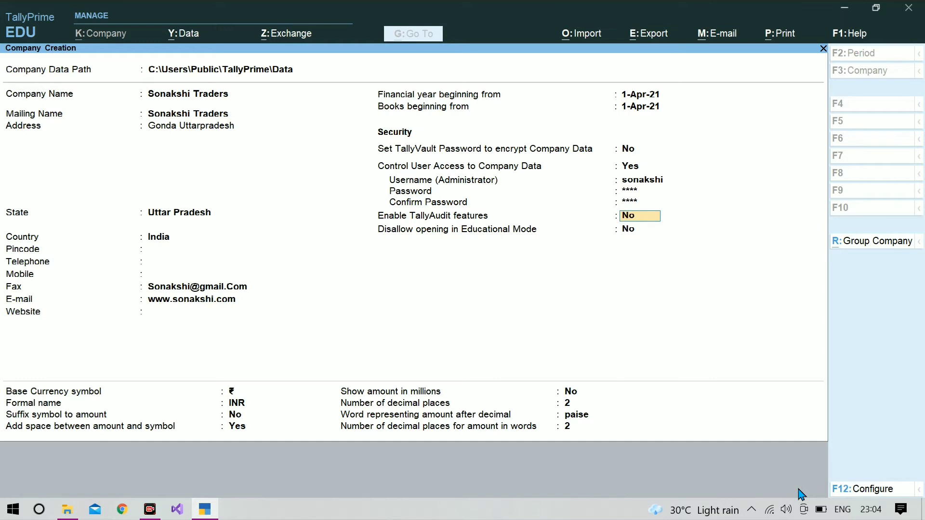
- Enable TallyAudit and move through the remaining company settings
{"action": "type", "text": "y"}
{"action": "key", "text": "Return"}
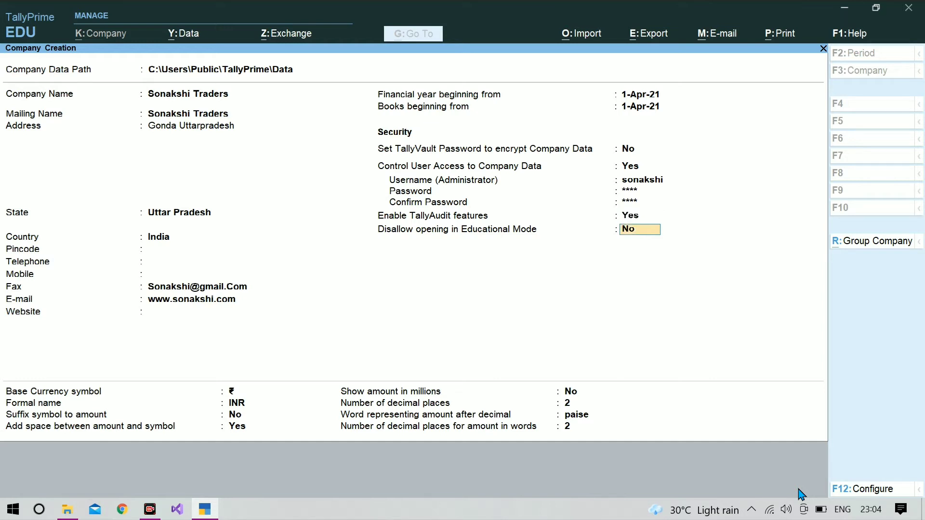
{"action": "key", "text": "Return"}
{"action": "key", "text": "Return"}
{"action": "key", "text": "Return"}
{"action": "key", "text": "Return"}
{"action": "key", "text": "Return"}
{"action": "key", "text": "Return"}
{"action": "key", "text": "Return"}
{"action": "key", "text": "Return"}
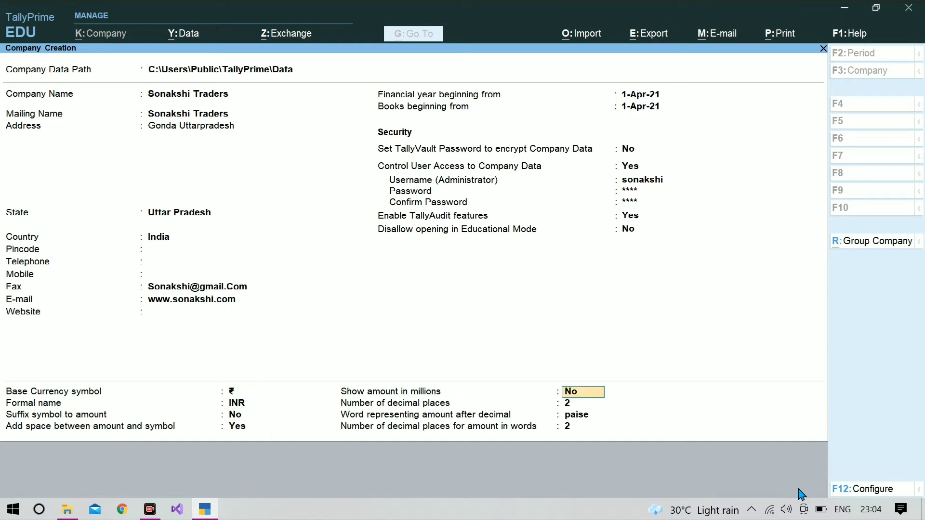
{"action": "key", "text": "Return"}
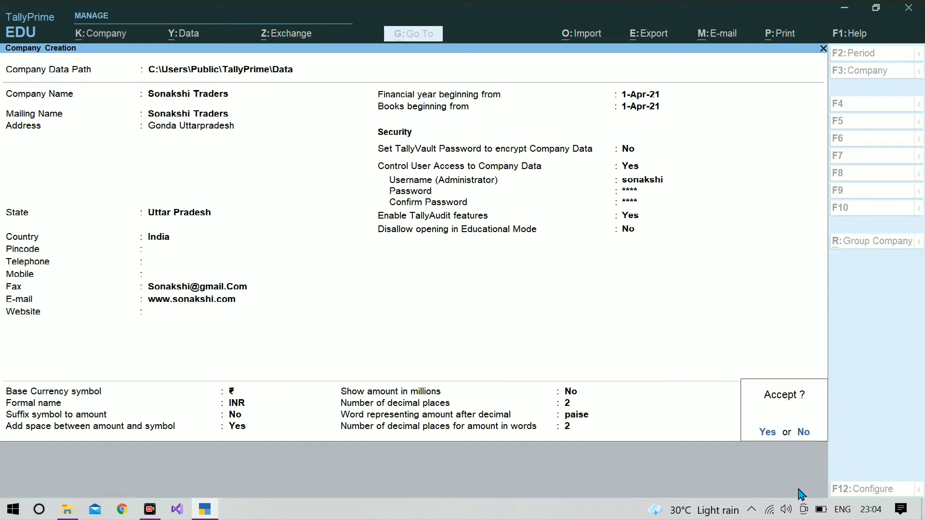
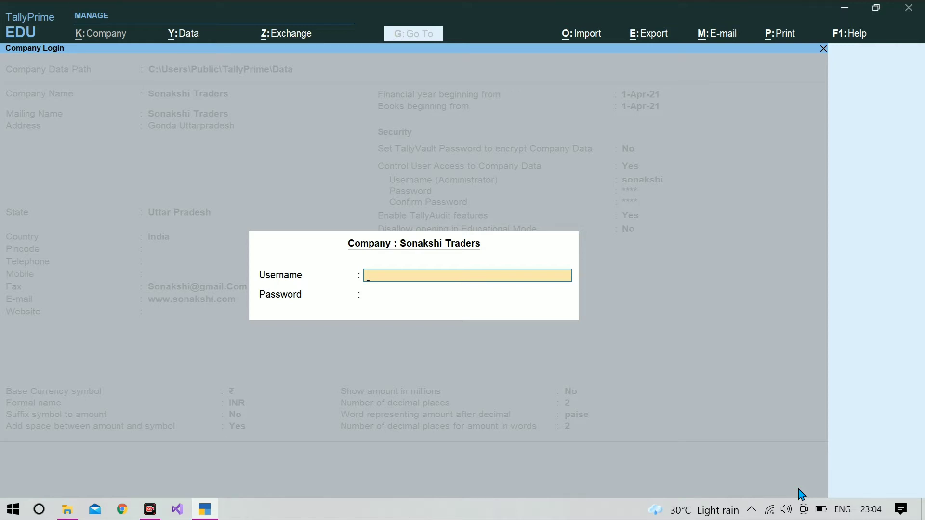
- Accept the new company and log in with the administrator username and password
{"action": "key", "text": "Return"}
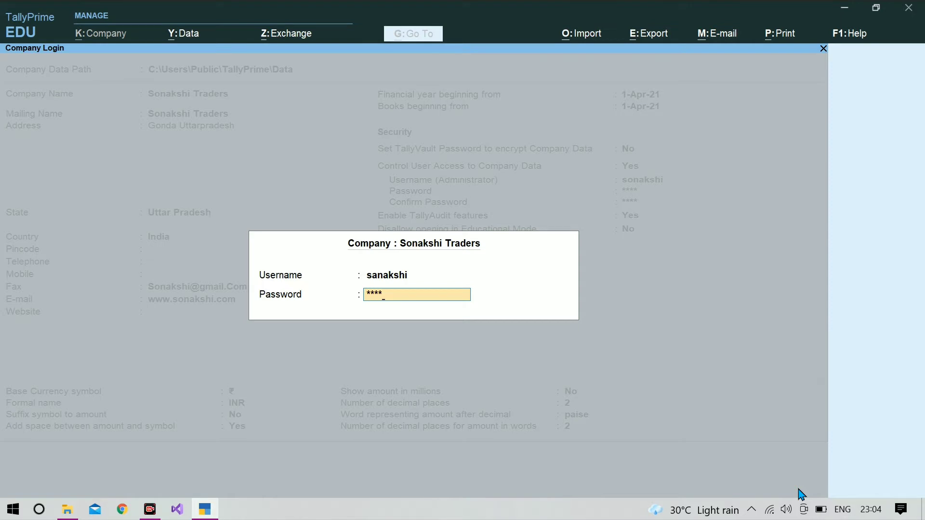
{"action": "key", "text": "Return"}
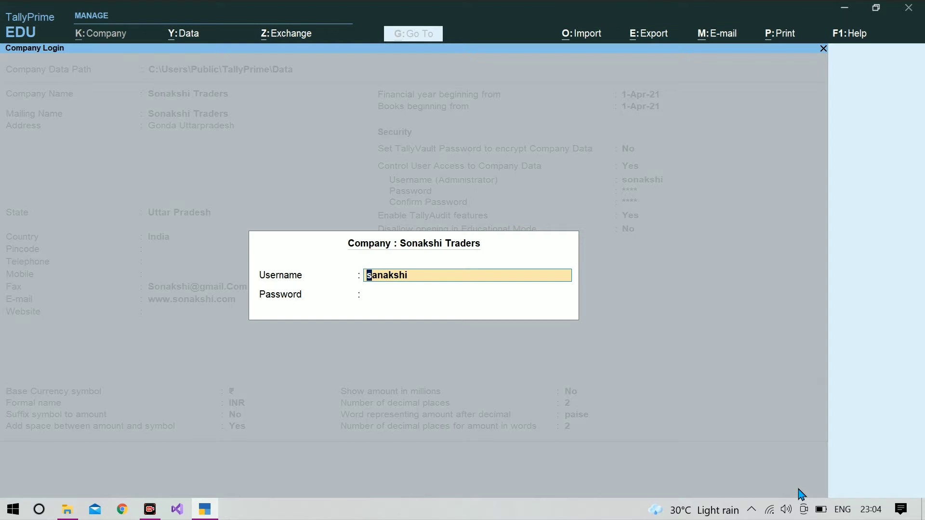
{"action": "key", "text": "Return"}
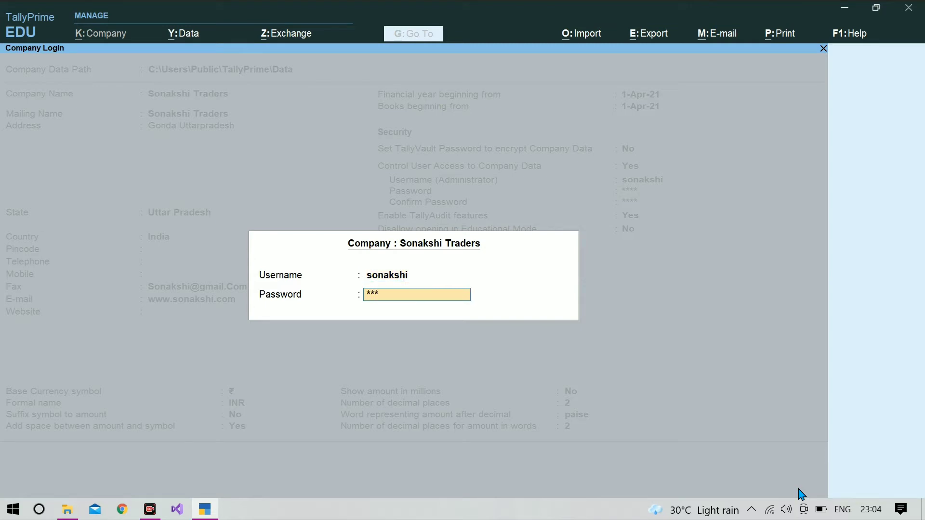
{"action": "key", "text": "Return"}
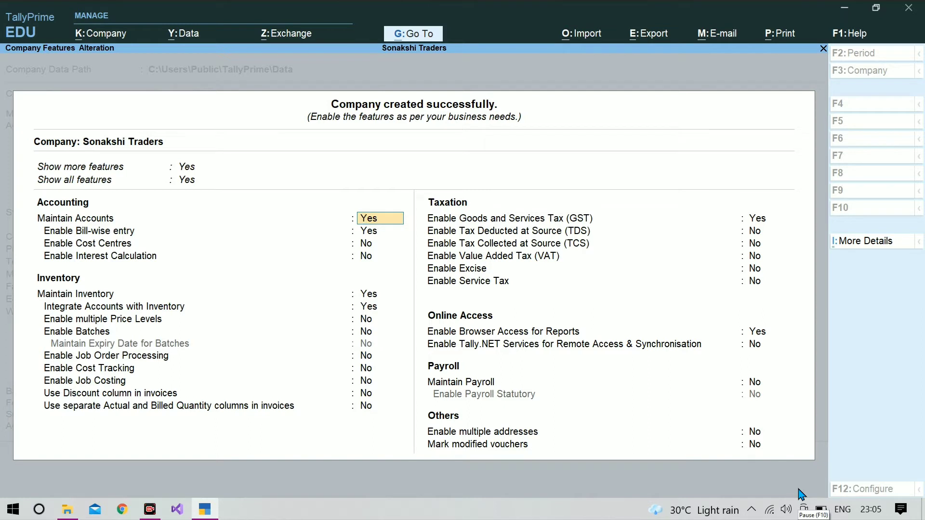
- Accept Company Features unchanged and bring up the K:Company menu
{"action": "key", "text": "Return"}
{"action": "key", "text": "Return"}
{"action": "key", "text": "Return"}
{"action": "key", "text": "Return"}
{"action": "key", "text": "Return"}
{"action": "key", "text": "Return"}
{"action": "key", "text": "Return"}
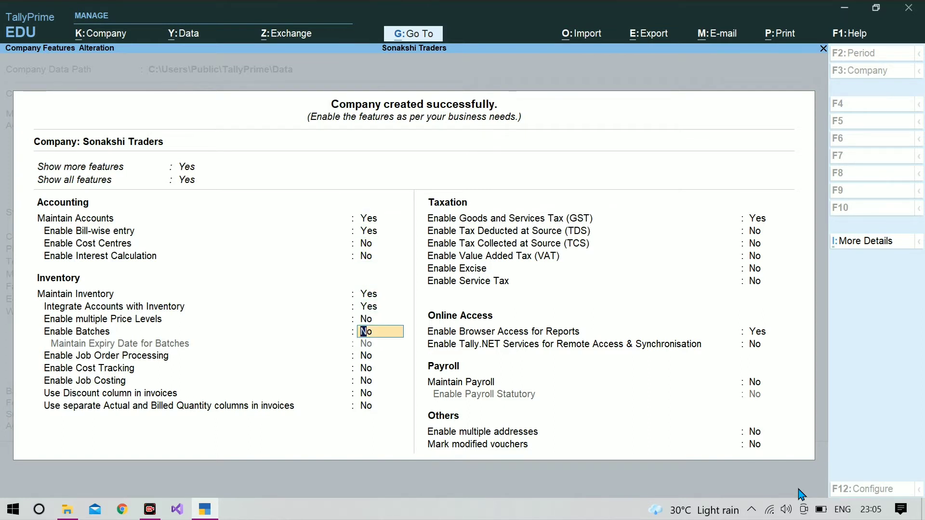
{"action": "key", "text": "ctrl+a"}
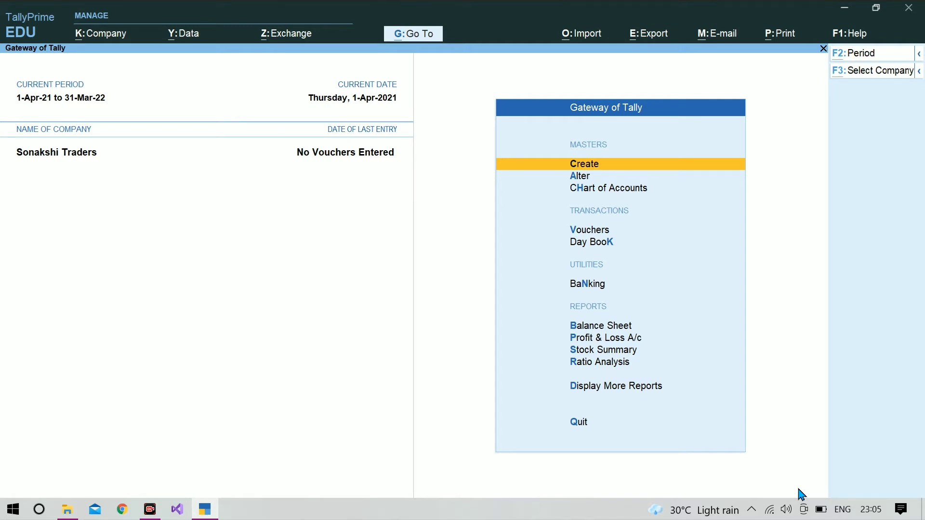
{"action": "key", "text": "alt+k"}
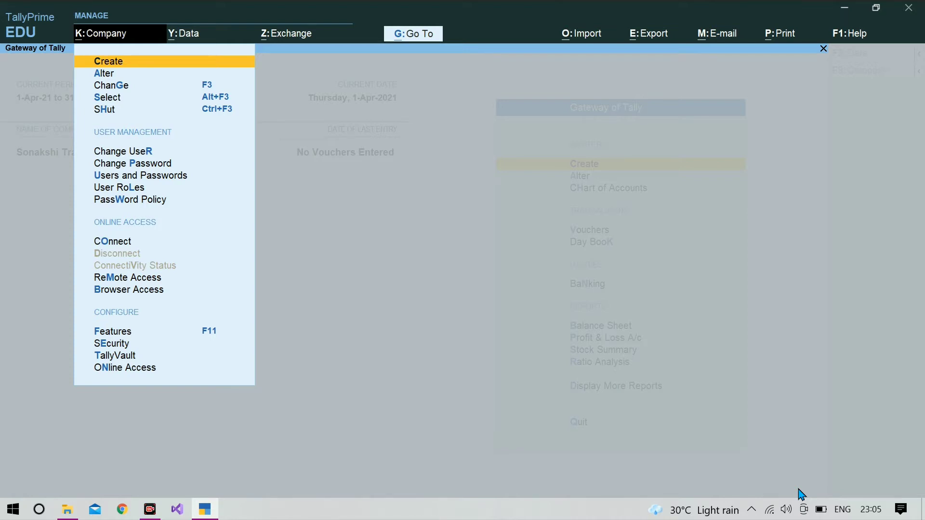
- Choose Users and Passwords from the K:Company menu
{"action": "key", "text": "Down"}
{"action": "key", "text": "Down"}
{"action": "key", "text": "Down"}
{"action": "key", "text": "Down"}
{"action": "key", "text": "Down"}
{"action": "key", "text": "Down"}
{"action": "key", "text": "Down"}
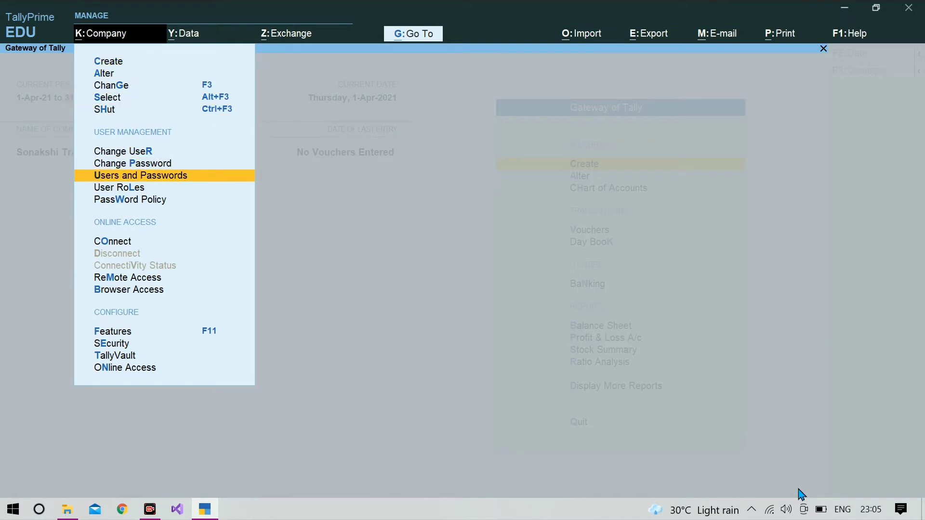
{"action": "key", "text": "Return"}
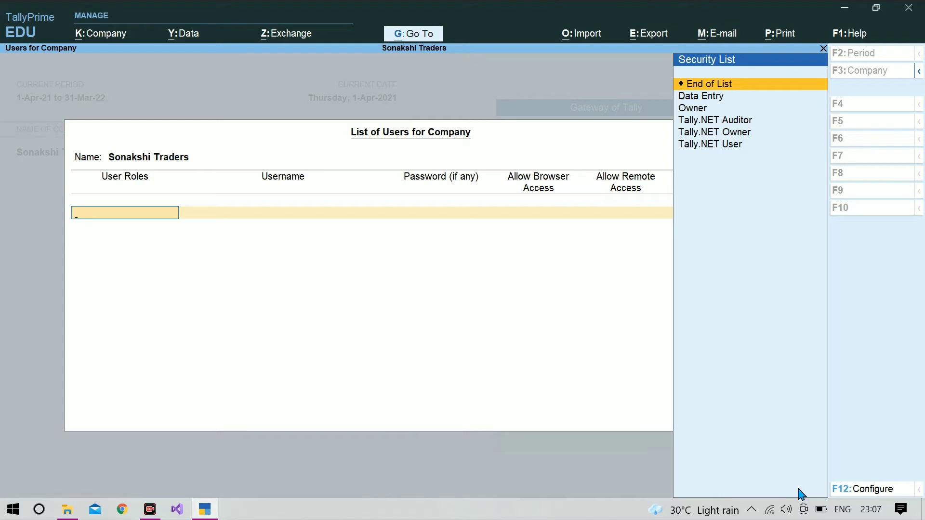
- Add the first user with the Data Entry role, a username and a password
{"action": "type", "text": "a"}
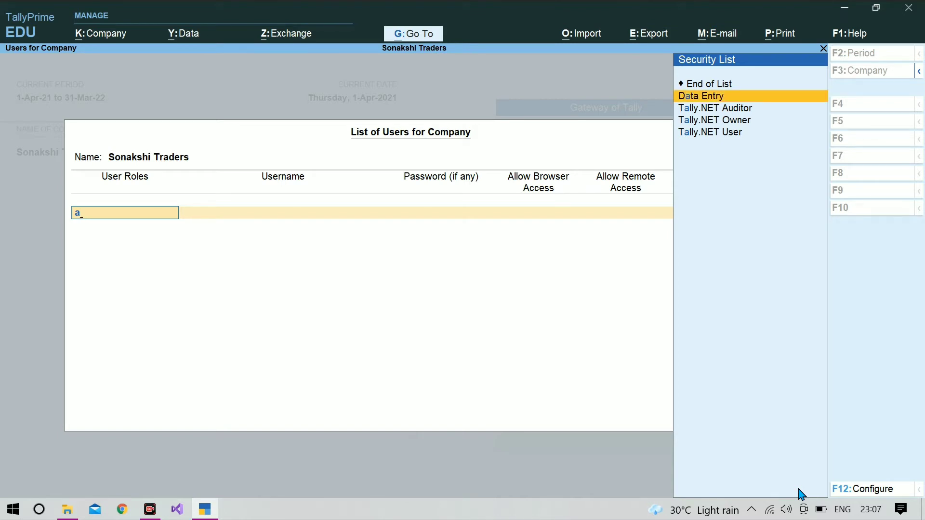
{"action": "key", "text": "Return"}
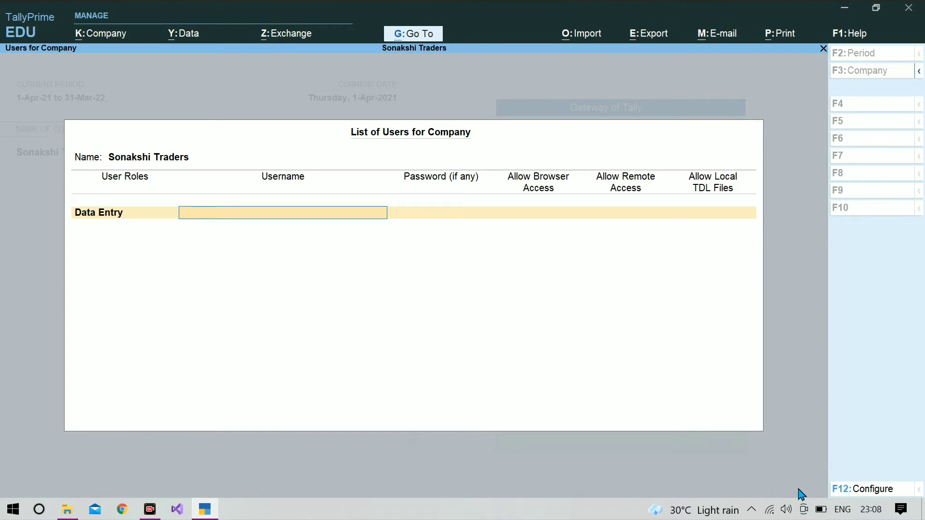
{"action": "type", "text": "aman"}
{"action": "key", "text": "Return"}
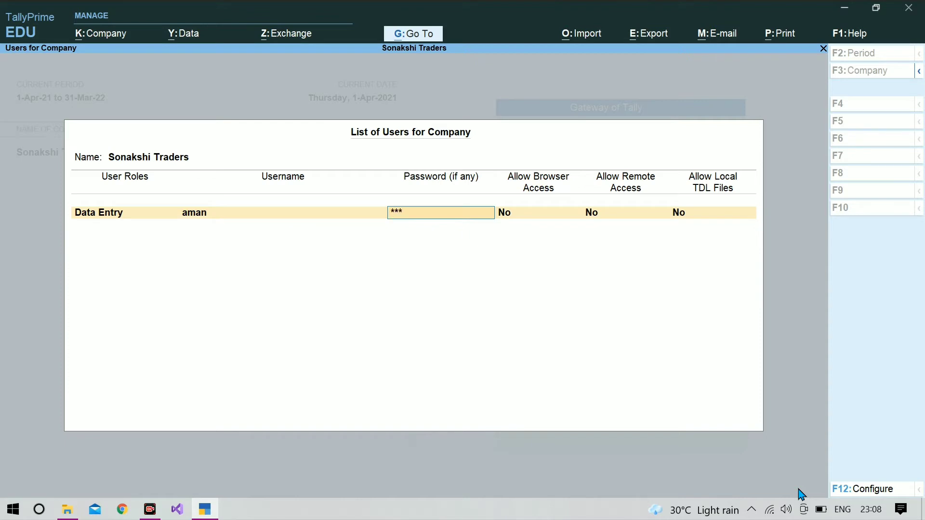
{"action": "key", "text": "Return"}
{"action": "key", "text": "Return"}
{"action": "key", "text": "Return"}
{"action": "key", "text": "Return"}
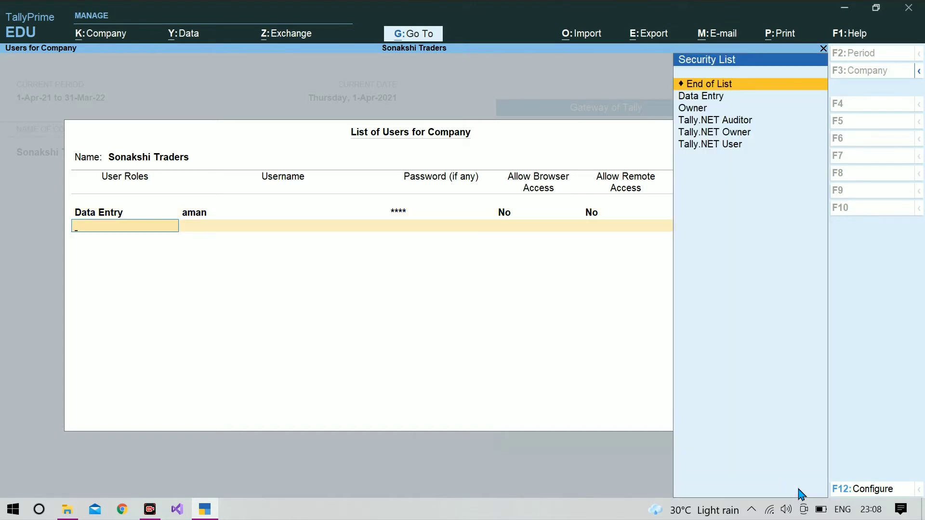
- Add a second Data Entry user with username and password, then save the user list
{"action": "key", "text": "Down"}
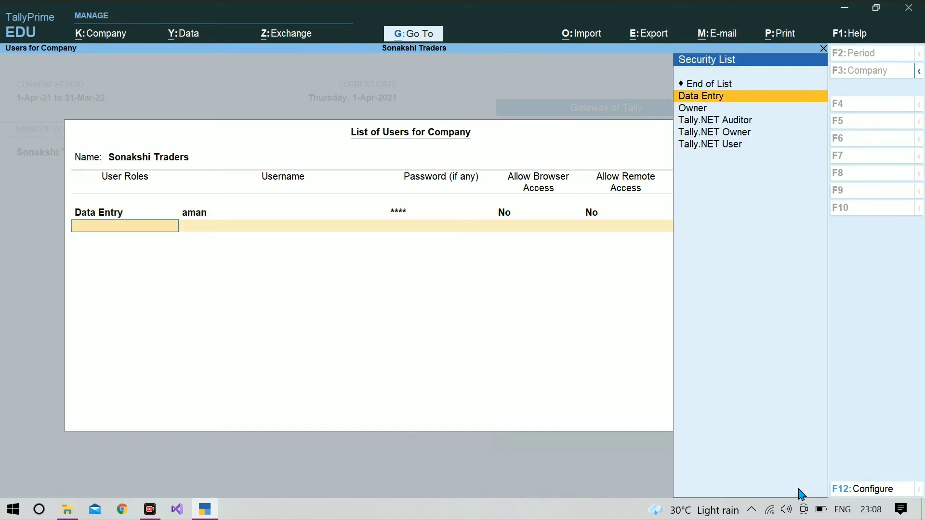
{"action": "key", "text": "Return"}
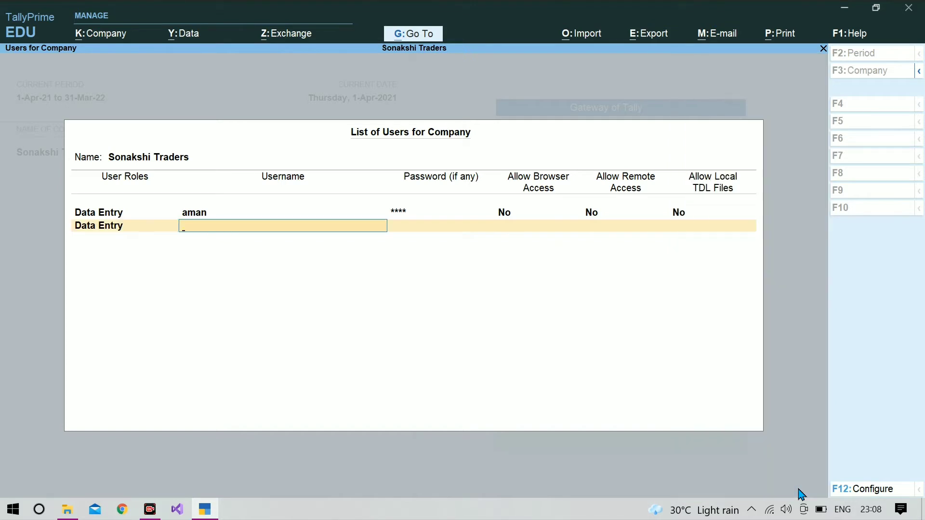
{"action": "type", "text": "santosh"}
{"action": "key", "text": "Return"}
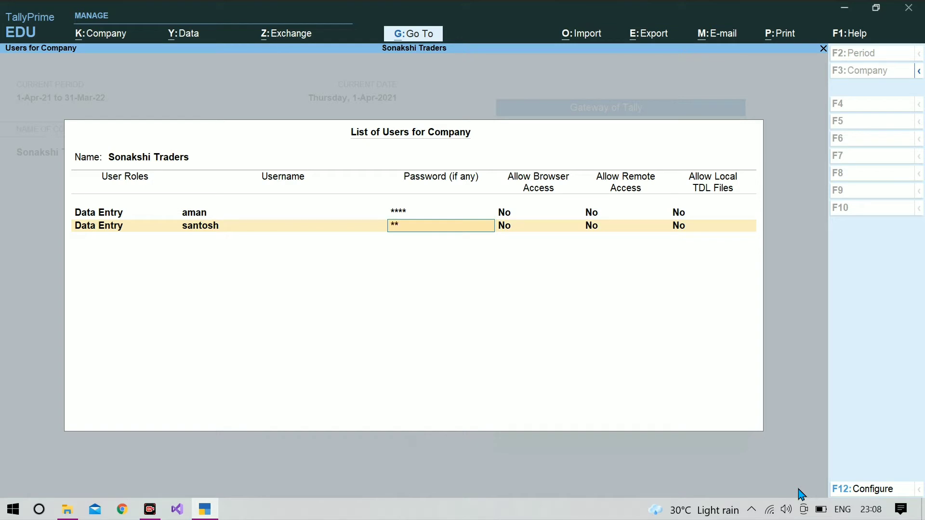
{"action": "key", "text": "Return"}
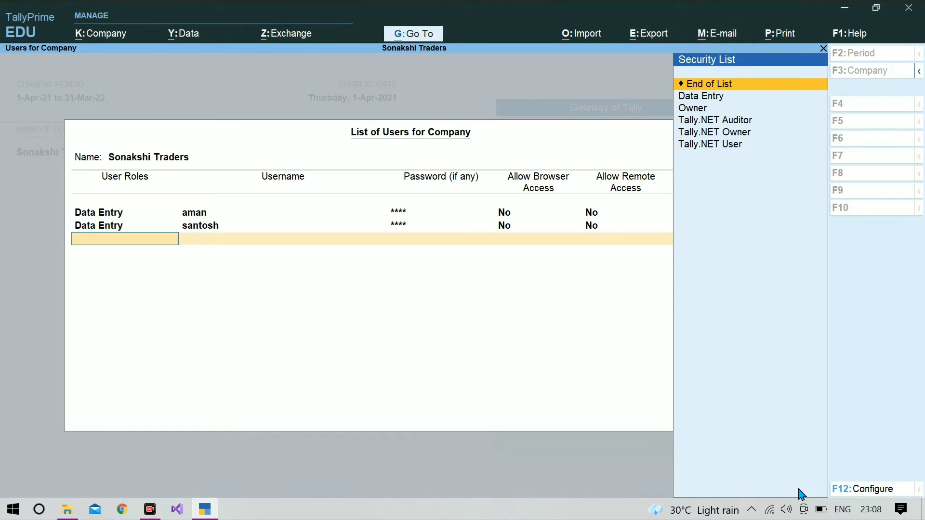
{"action": "key", "text": "Return"}
{"action": "key", "text": "y"}
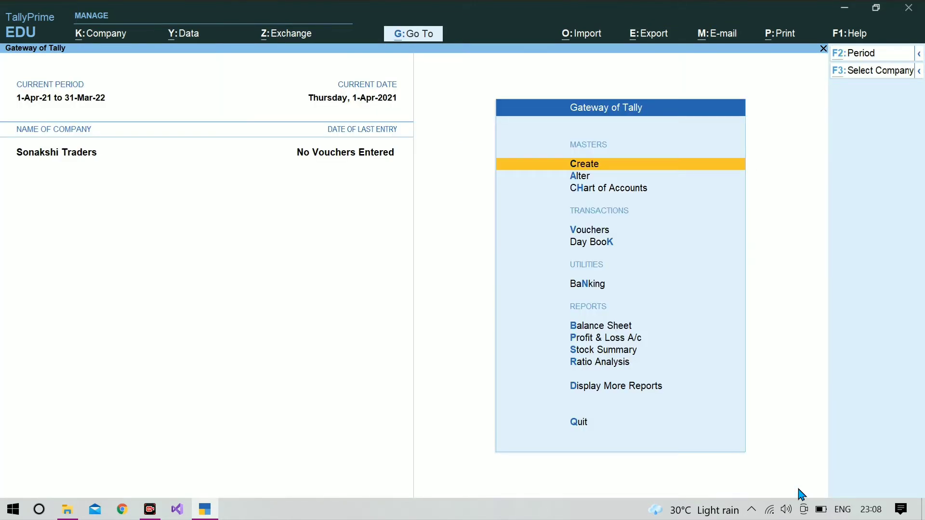
- Open User Roles from the K:Company menu and select the Data Entry security level
{"action": "key", "text": "alt+k"}
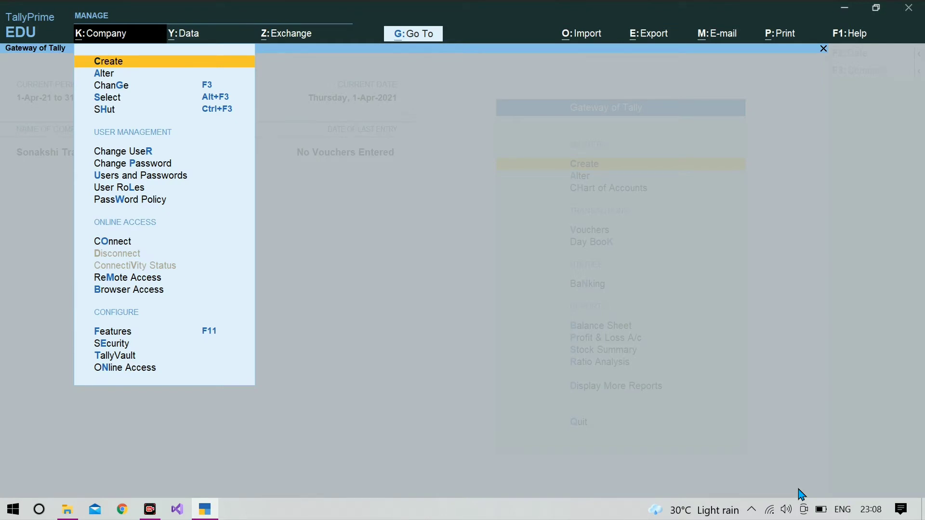
{"action": "key", "text": "Down"}
{"action": "key", "text": "Down"}
{"action": "key", "text": "Down"}
{"action": "key", "text": "Down"}
{"action": "key", "text": "Down"}
{"action": "key", "text": "Down"}
{"action": "key", "text": "Down"}
{"action": "key", "text": "Down"}
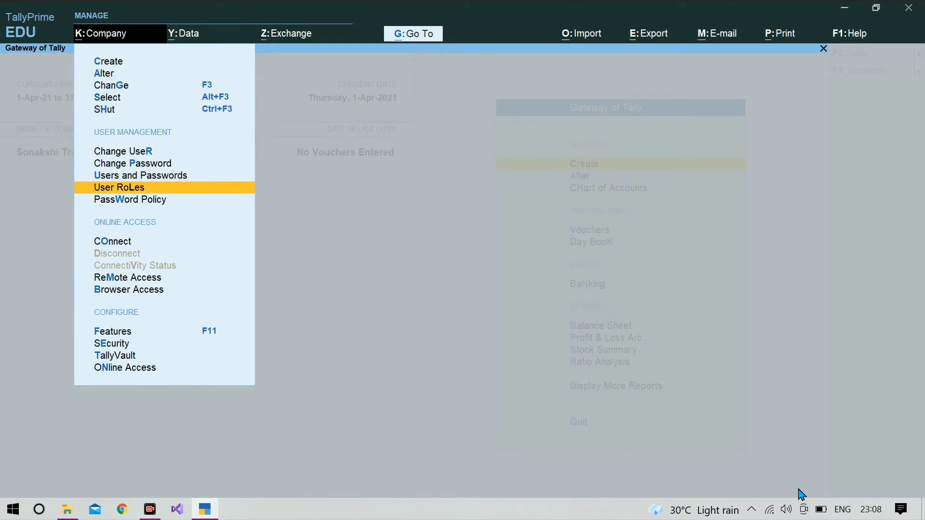
{"action": "key", "text": "Return"}
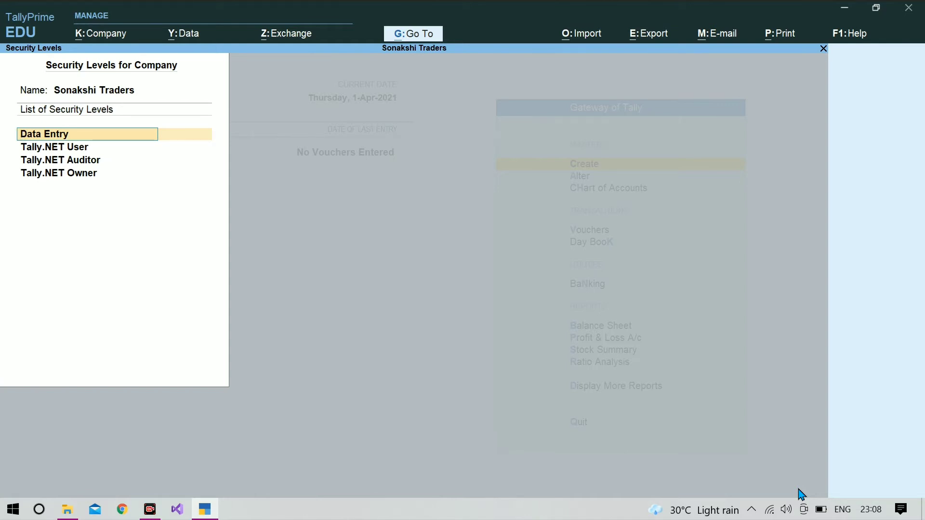
{"action": "key", "text": "Return"}
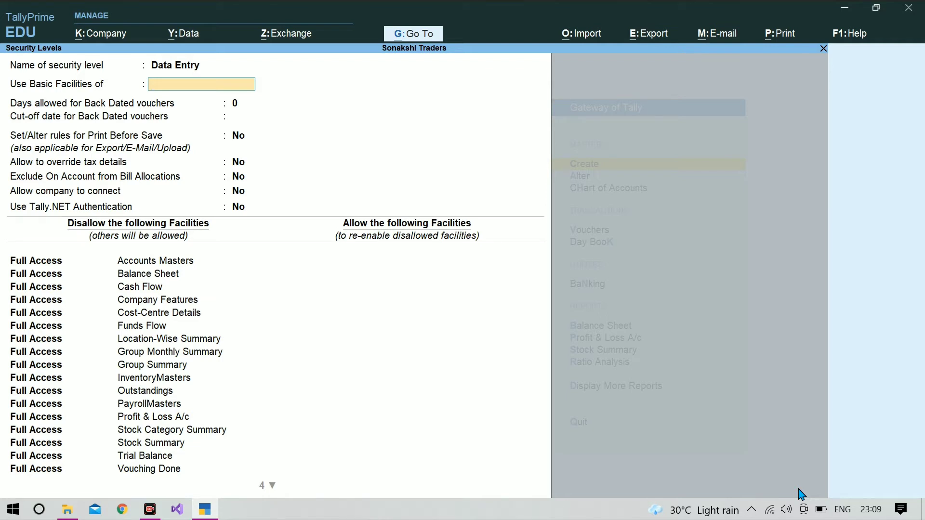
- Set Use Basic Facilities of to Data Entry
{"action": "key", "text": "Return"}
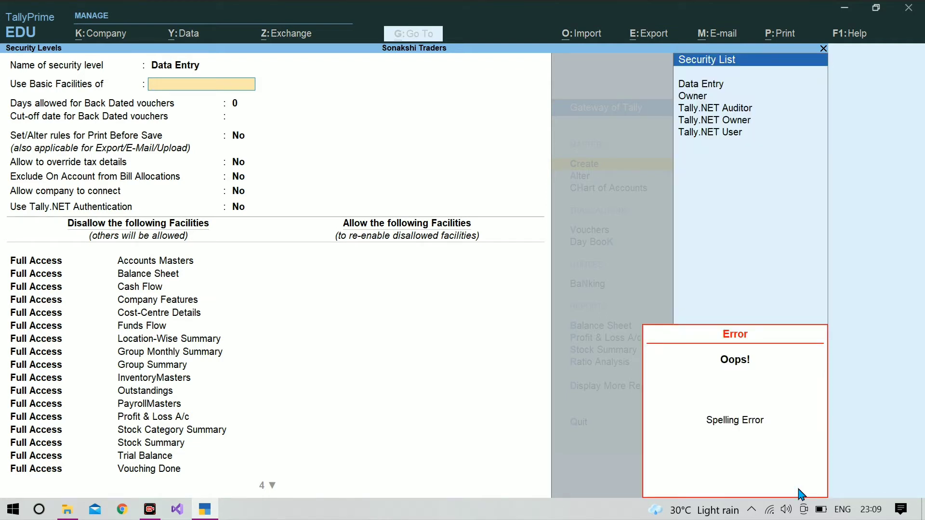
{"action": "key", "text": "Down"}
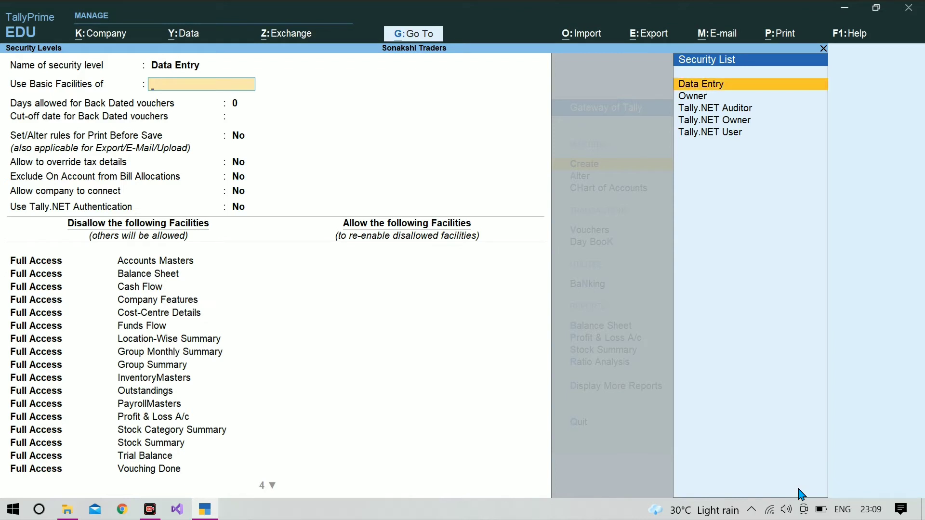
{"action": "key", "text": "Return"}
{"action": "key", "text": "Return"}
{"action": "key", "text": "Return"}
{"action": "key", "text": "Return"}
{"action": "key", "text": "Return"}
{"action": "key", "text": "Return"}
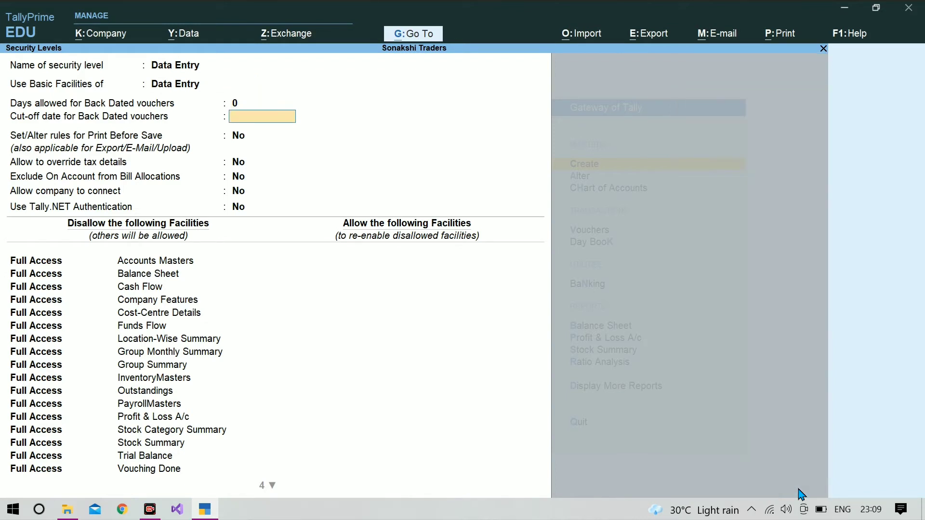
{"action": "key", "text": "Return"}
{"action": "key", "text": "Return"}
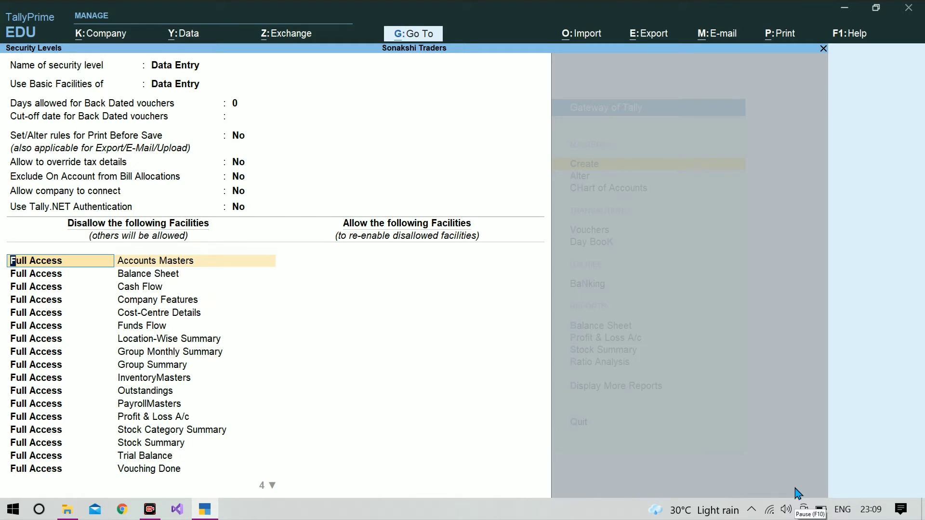
- Move past the disallowed facilities list to start the allowed facilities
{"action": "key", "text": "Down"}
{"action": "key", "text": "Down"}
{"action": "key", "text": "Down"}
{"action": "key", "text": "Down"}
{"action": "key", "text": "Down"}
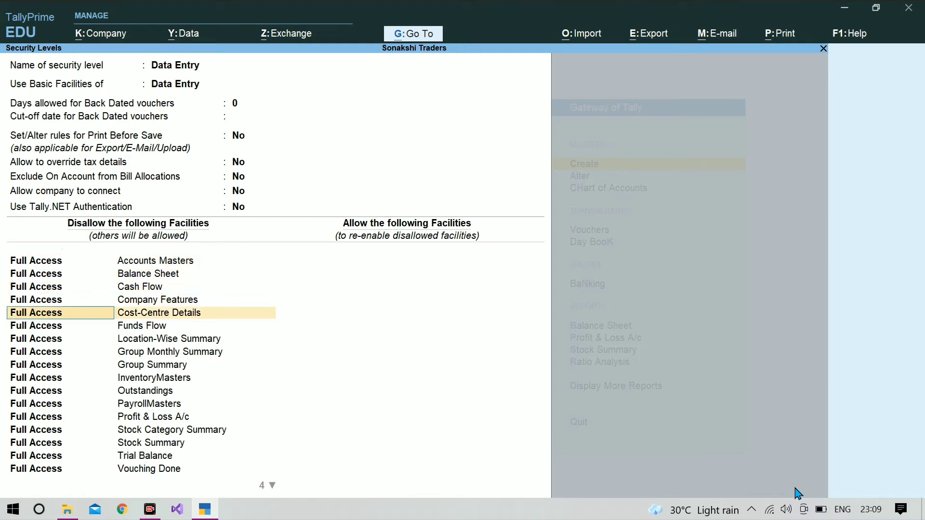
{"action": "key", "text": "Down"}
{"action": "key", "text": "Down"}
{"action": "key", "text": "Down"}
{"action": "key", "text": "Down"}
{"action": "key", "text": "Down"}
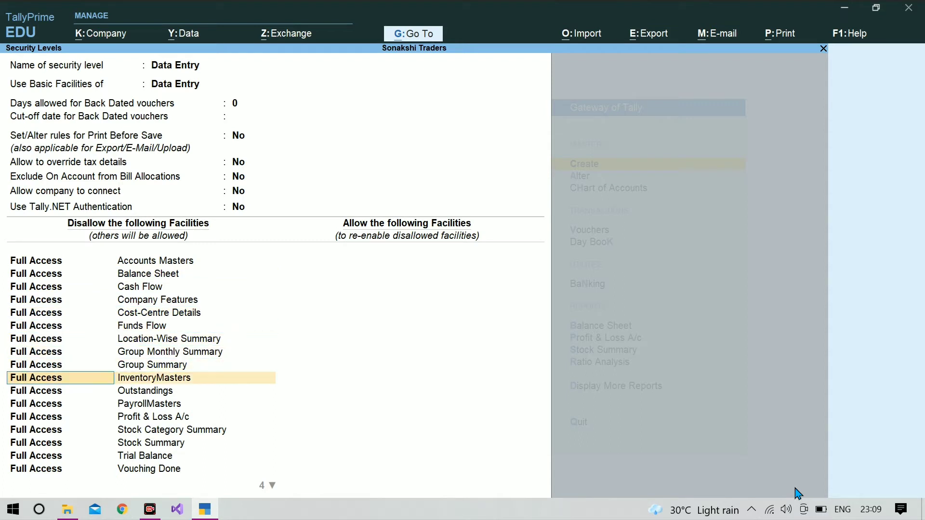
{"action": "key", "text": "Down"}
{"action": "key", "text": "Down"}
{"action": "key", "text": "Down"}
{"action": "key", "text": "Down"}
{"action": "key", "text": "Down"}
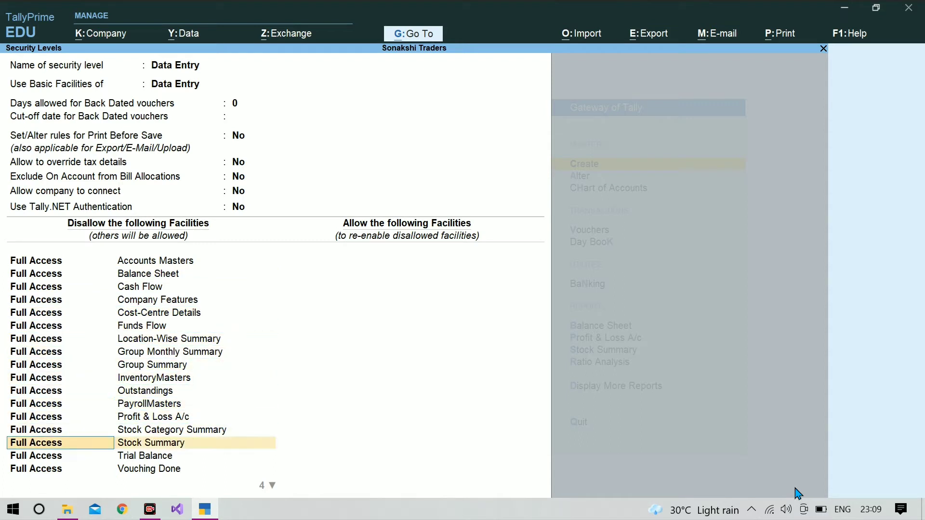
{"action": "key", "text": "Down"}
{"action": "key", "text": "Down"}
{"action": "key", "text": "Down"}
{"action": "key", "text": "Down"}
{"action": "key", "text": "Down"}
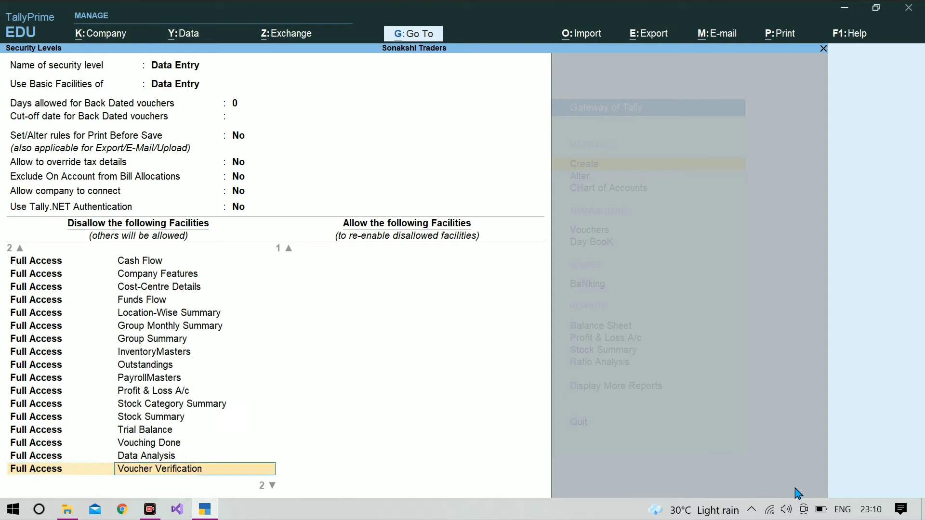
{"action": "key", "text": "Down"}
{"action": "key", "text": "Return"}
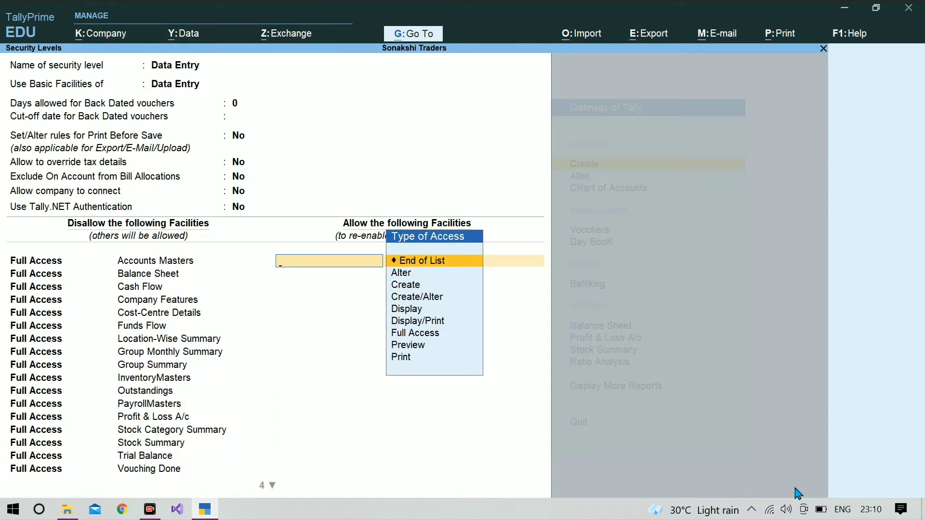
- Allow Full Access to Accounting Vouchers and Accounts Masters for the Data Entry level
{"action": "key", "text": "Down"}
{"action": "key", "text": "Down"}
{"action": "key", "text": "Down"}
{"action": "key", "text": "Down"}
{"action": "key", "text": "Down"}
{"action": "key", "text": "Down"}
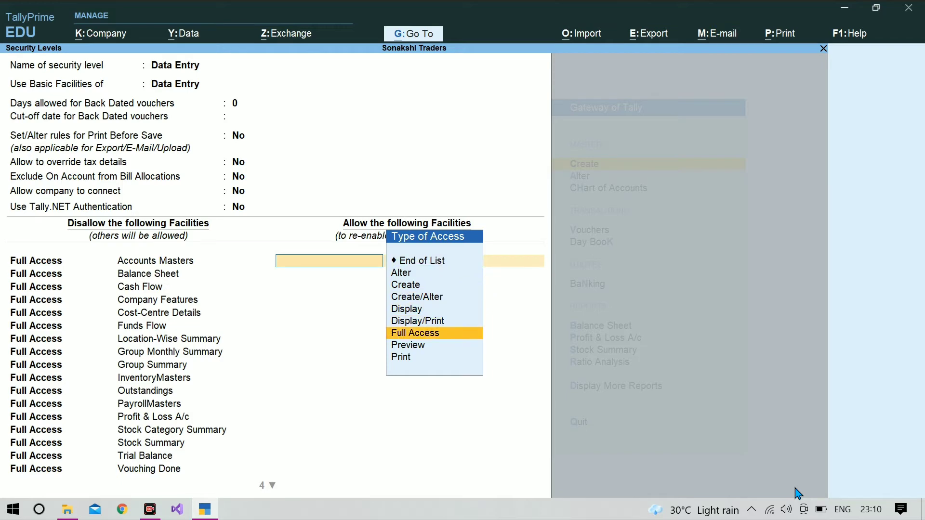
{"action": "key", "text": "Return"}
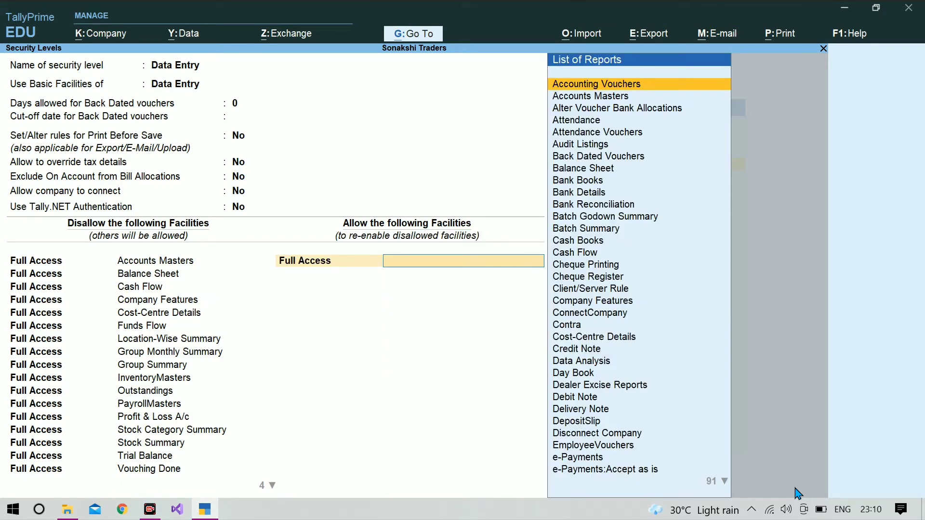
{"action": "type", "text": "aa"}
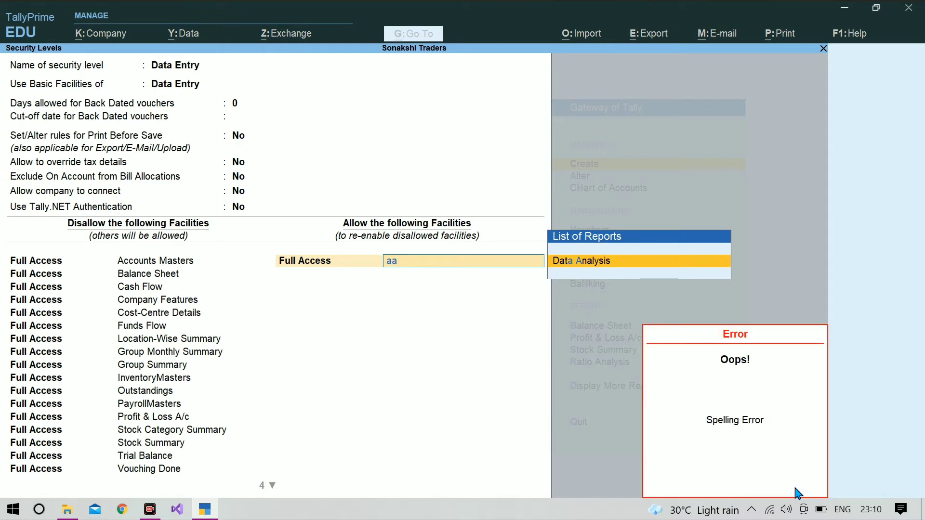
{"action": "key", "text": "BackSpace"}
{"action": "type", "text": "cc"}
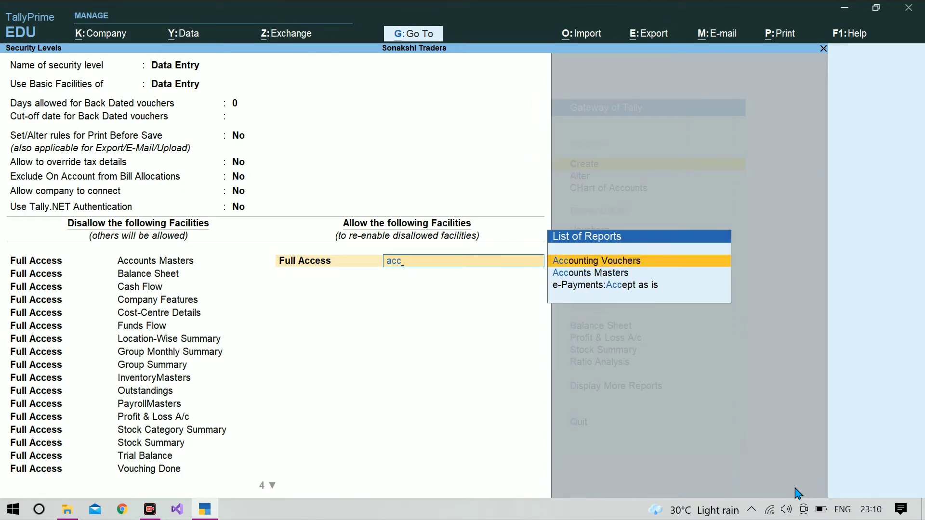
{"action": "key", "text": "Return"}
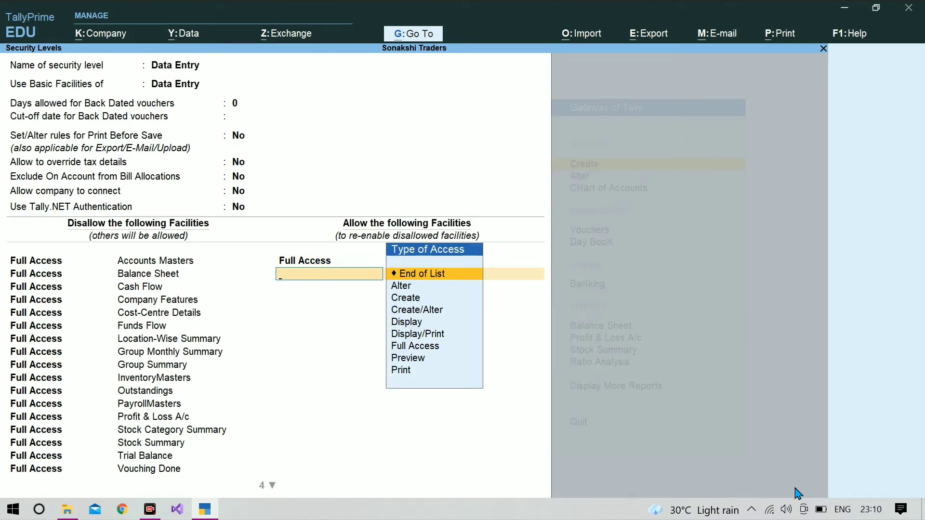
{"action": "key", "text": "Down"}
{"action": "key", "text": "Down"}
{"action": "key", "text": "Down"}
{"action": "key", "text": "Down"}
{"action": "key", "text": "Down"}
{"action": "key", "text": "Down"}
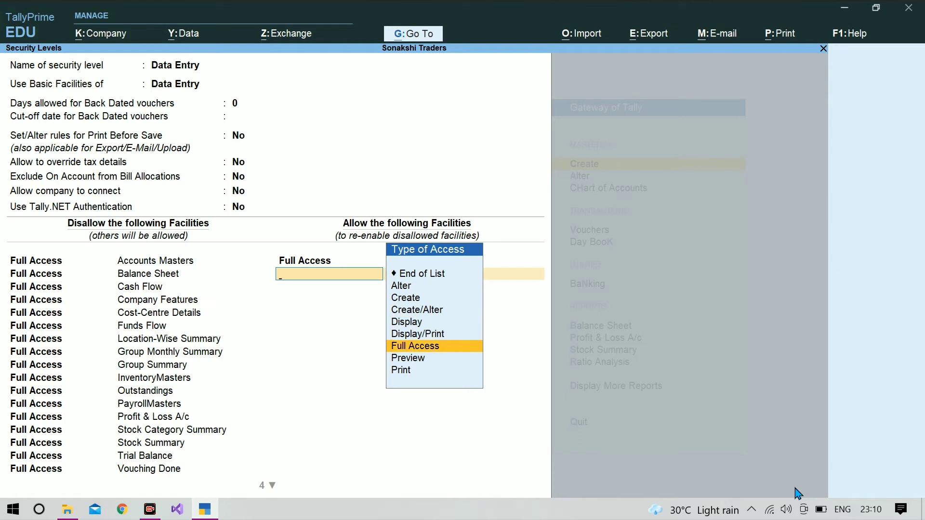
{"action": "key", "text": "Return"}
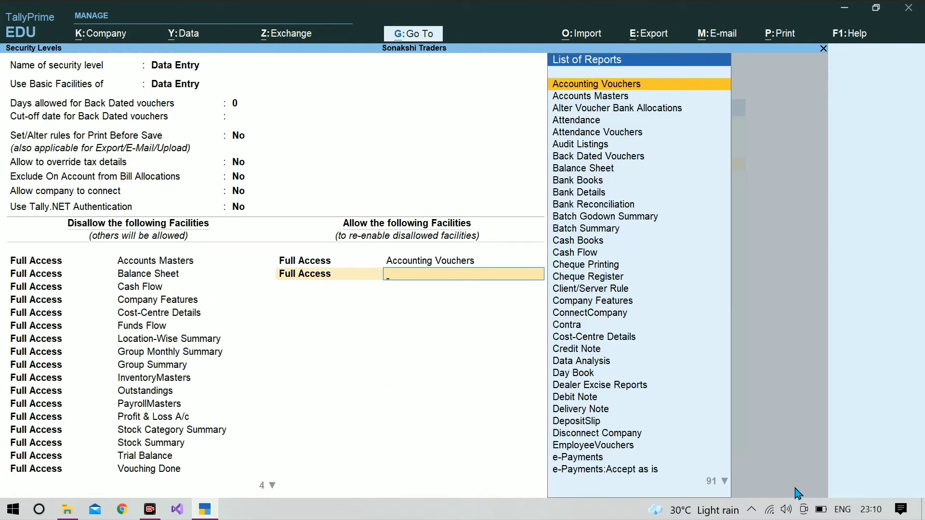
{"action": "type", "text": "Acc"}
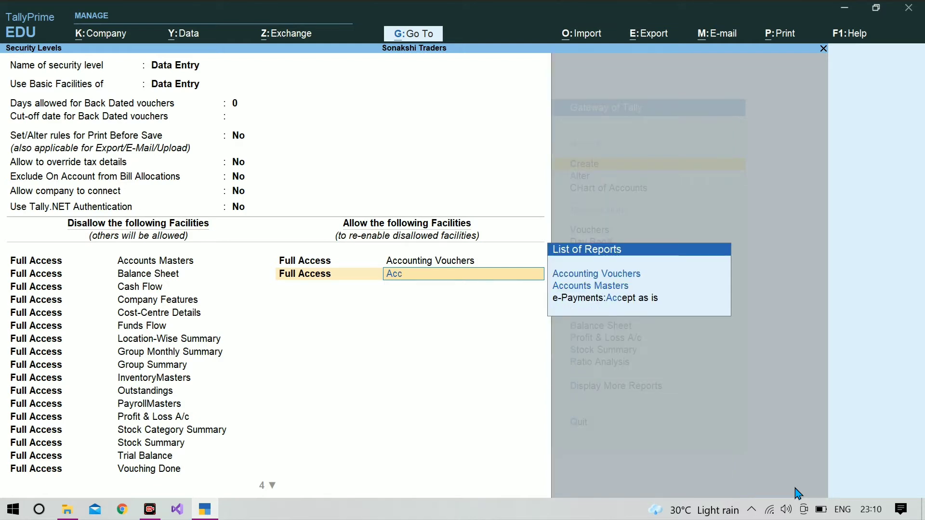
{"action": "key", "text": "Down"}
{"action": "key", "text": "Down"}
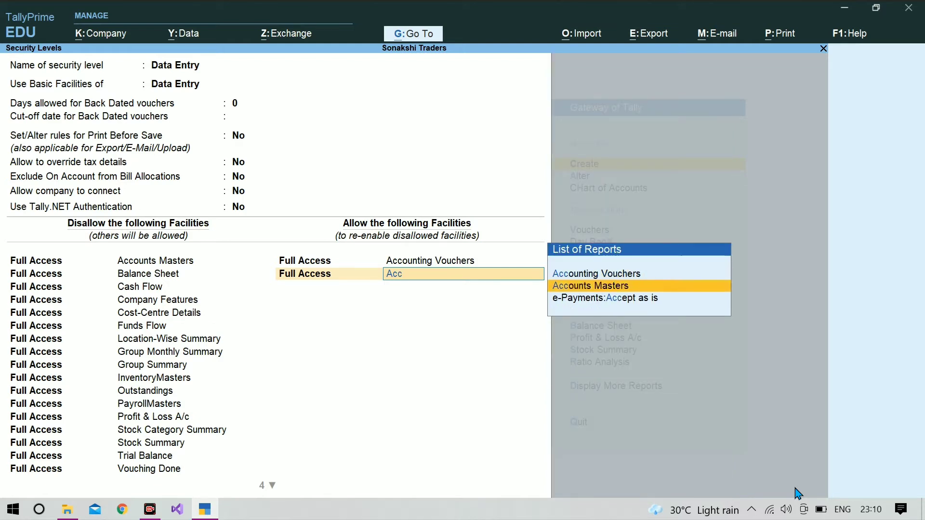
{"action": "key", "text": "Return"}
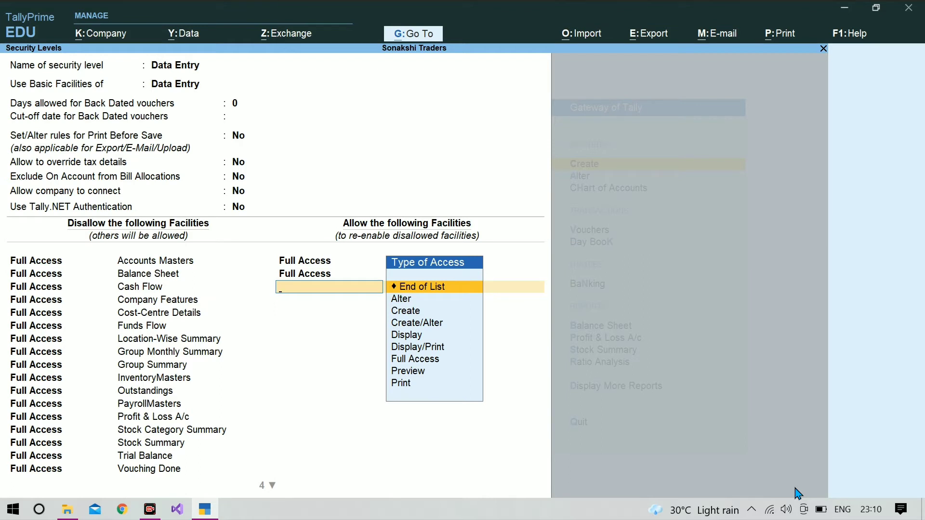
- Add Full Access rows for Purchase and Sales
{"action": "key", "text": "Down"}
{"action": "key", "text": "Down"}
{"action": "key", "text": "Down"}
{"action": "key", "text": "Down"}
{"action": "key", "text": "Down"}
{"action": "key", "text": "Down"}
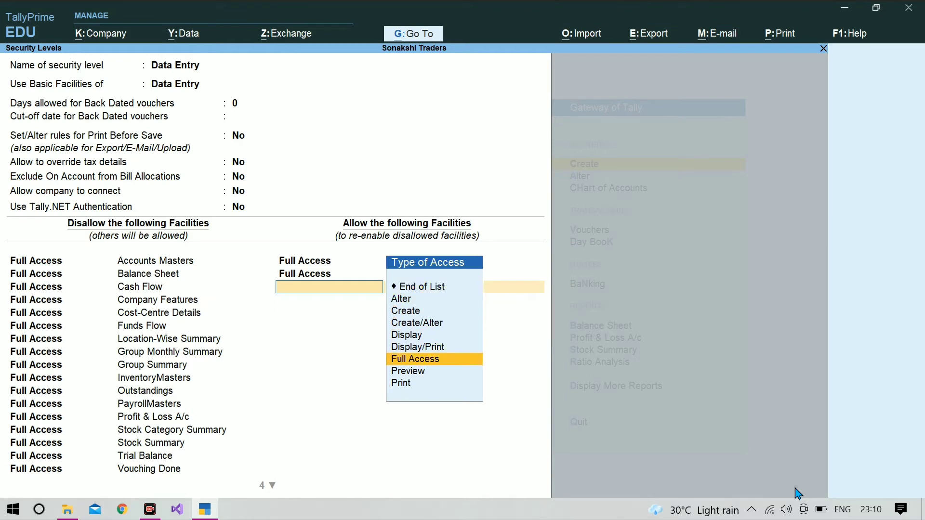
{"action": "key", "text": "Return"}
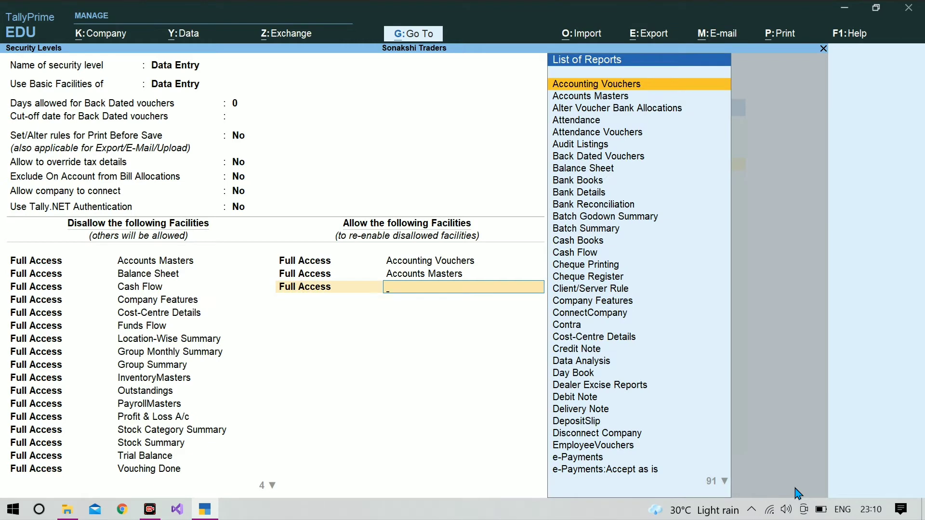
{"action": "type", "text": "Pu"}
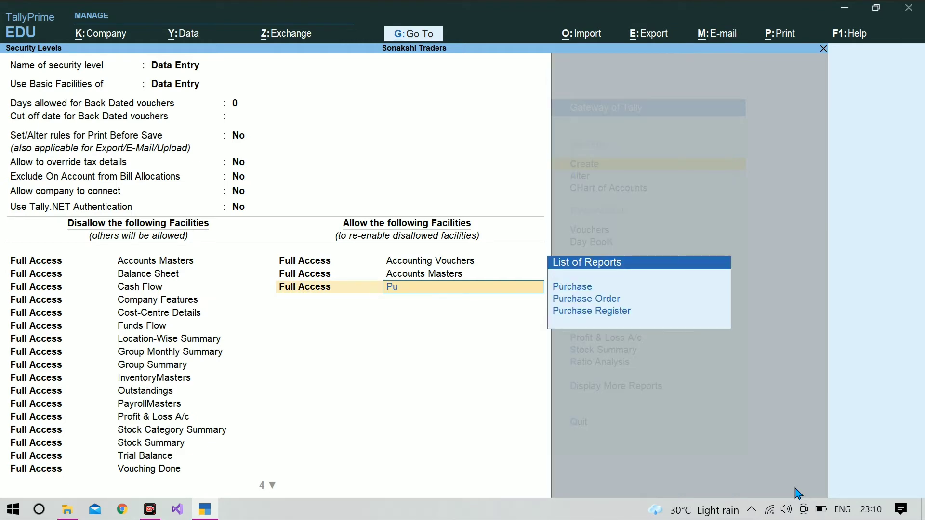
{"action": "key", "text": "Down"}
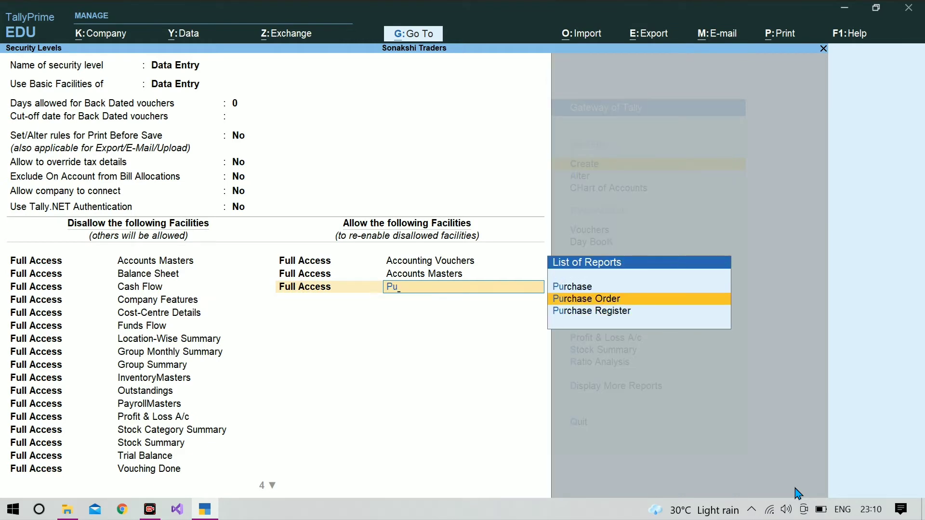
{"action": "key", "text": "Up"}
{"action": "key", "text": "Return"}
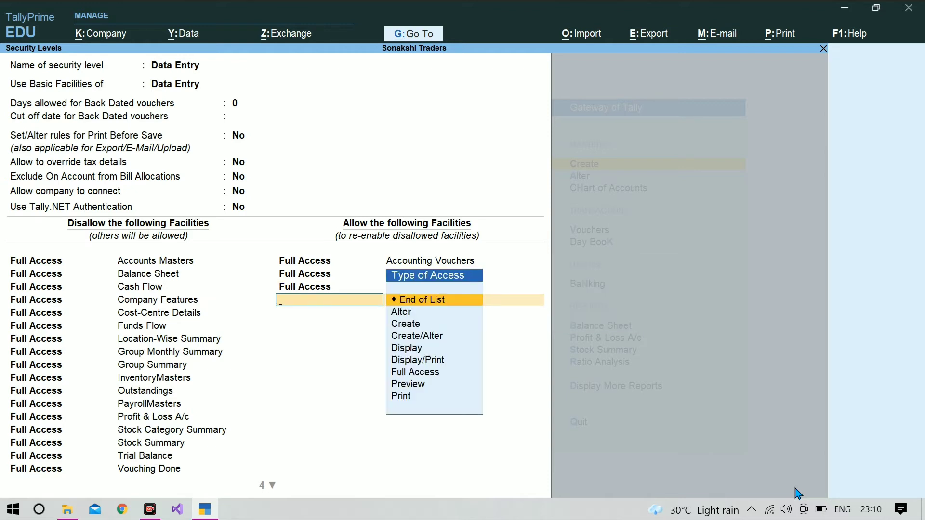
{"action": "key", "text": "Down"}
{"action": "key", "text": "Down"}
{"action": "key", "text": "Down"}
{"action": "key", "text": "Down"}
{"action": "key", "text": "Down"}
{"action": "key", "text": "Down"}
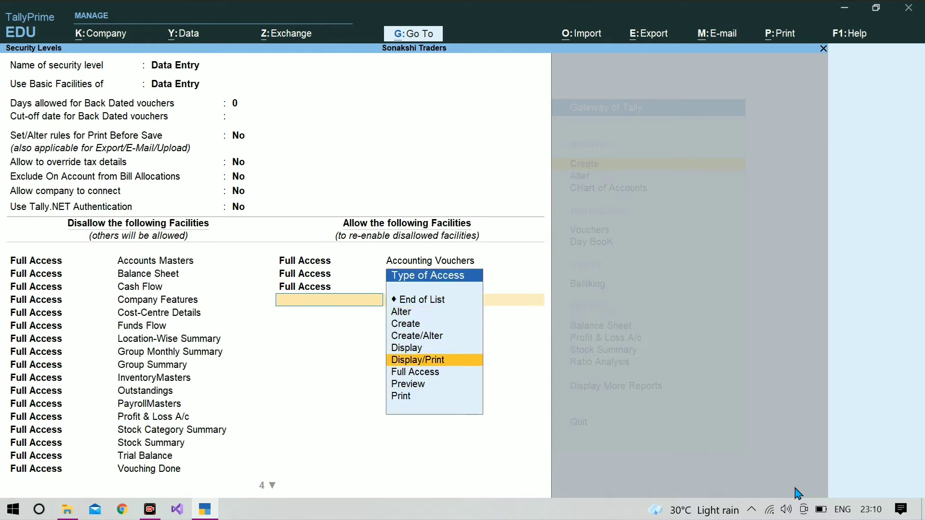
{"action": "key", "text": "Return"}
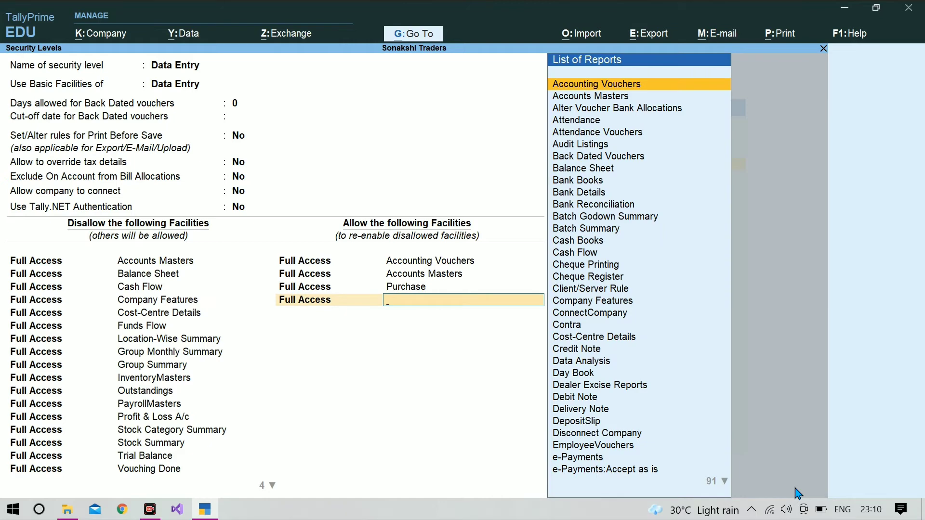
{"action": "type", "text": "Sal"}
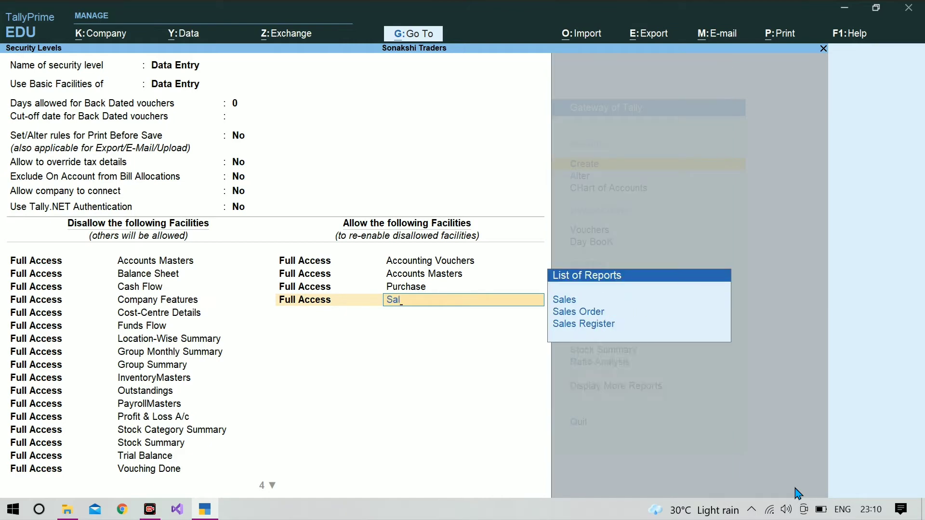
{"action": "key", "text": "Return"}
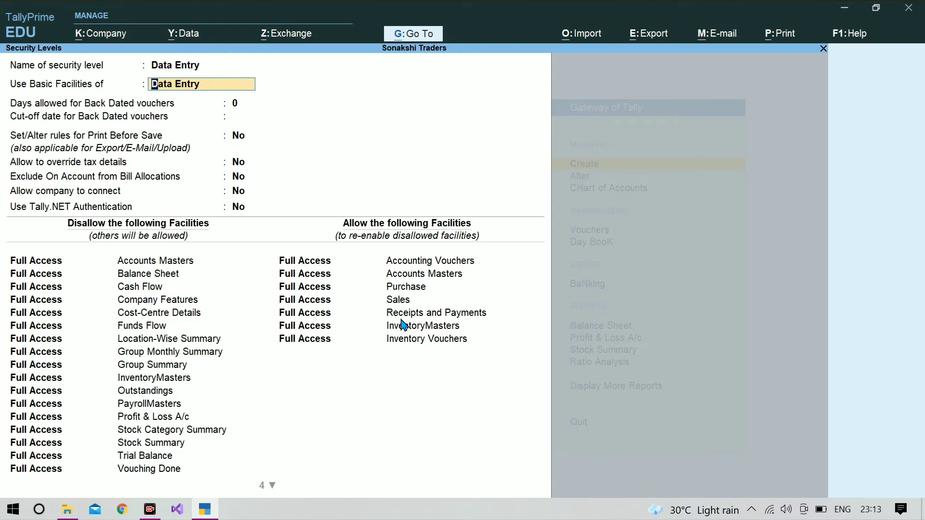
- Save the Data Entry security level, then shut and reopen Sonakshi Traders
{"action": "key", "text": "ctrl+a"}
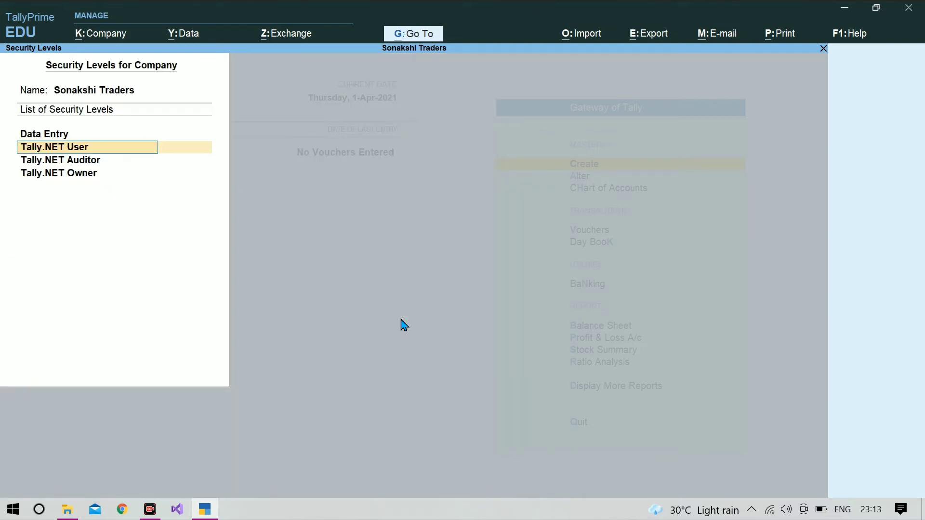
{"action": "key", "text": "ctrl+a"}
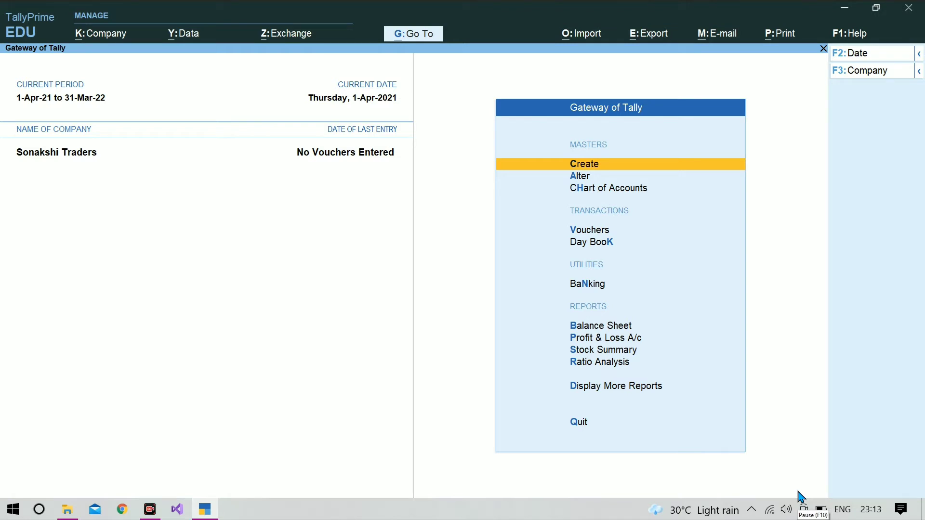
{"action": "key", "text": "F3"}
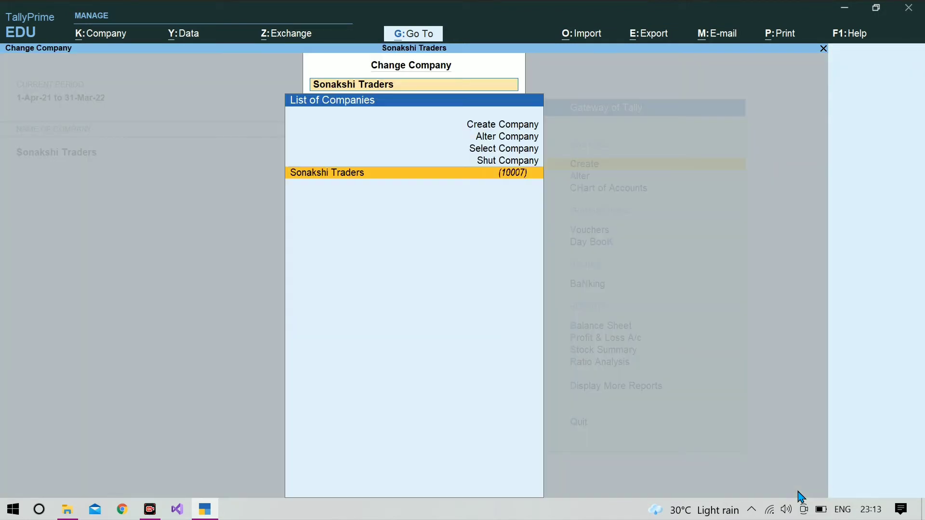
{"action": "key", "text": "Up"}
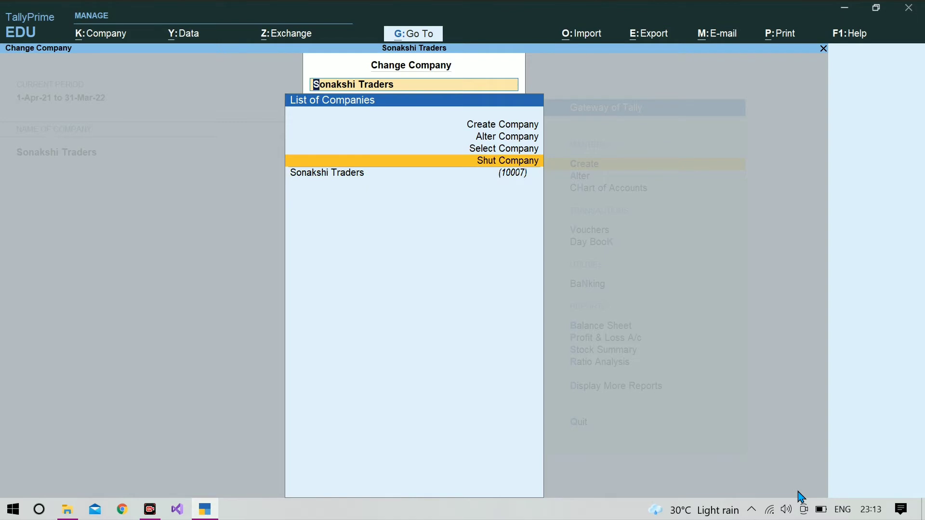
{"action": "key", "text": "Return"}
{"action": "key", "text": "Return"}
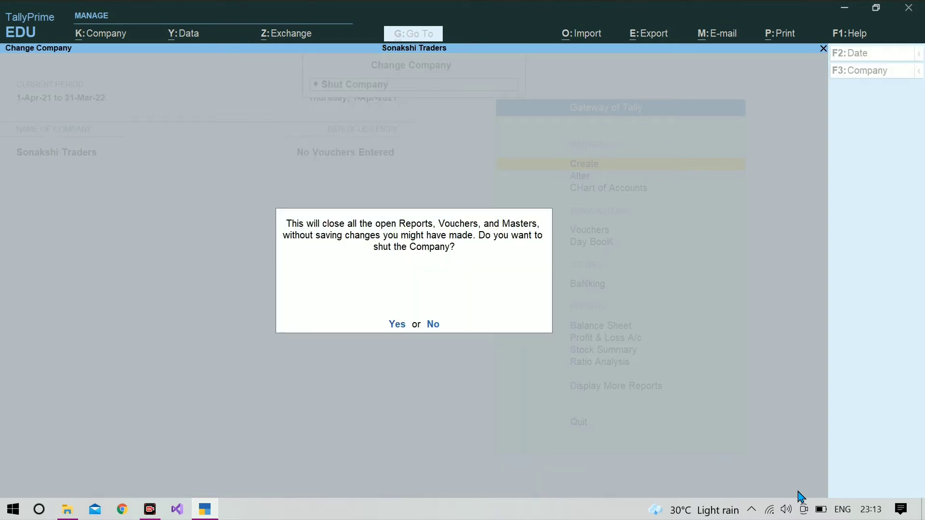
{"action": "key", "text": "Return"}
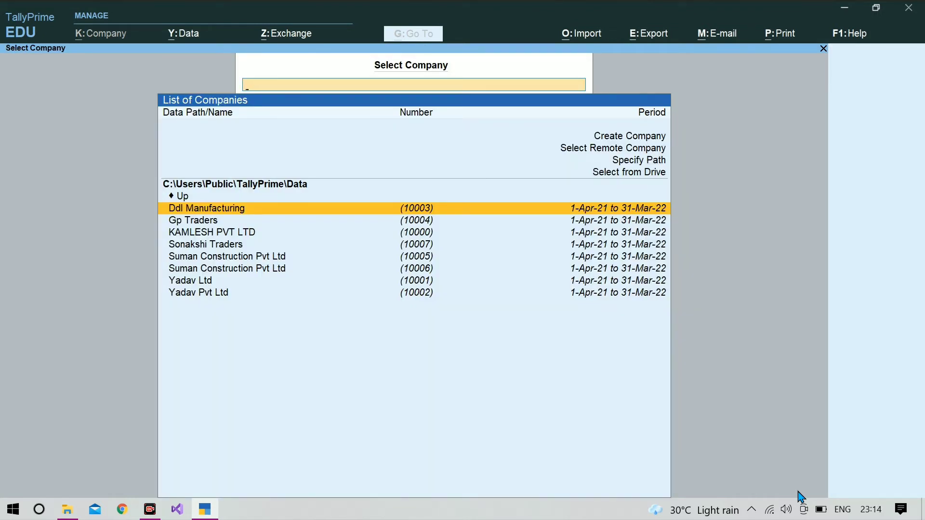
{"action": "key", "text": "Down"}
{"action": "key", "text": "Down"}
{"action": "key", "text": "Down"}
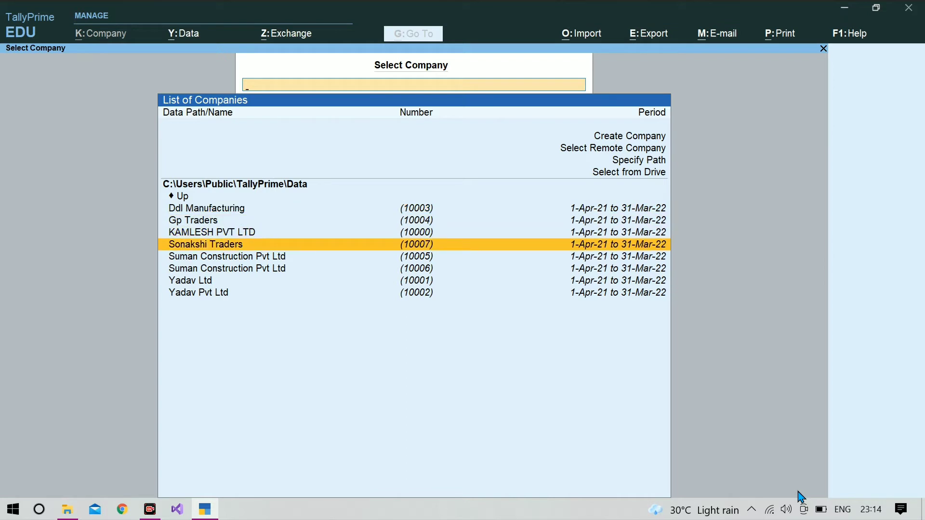
{"action": "key", "text": "Return"}
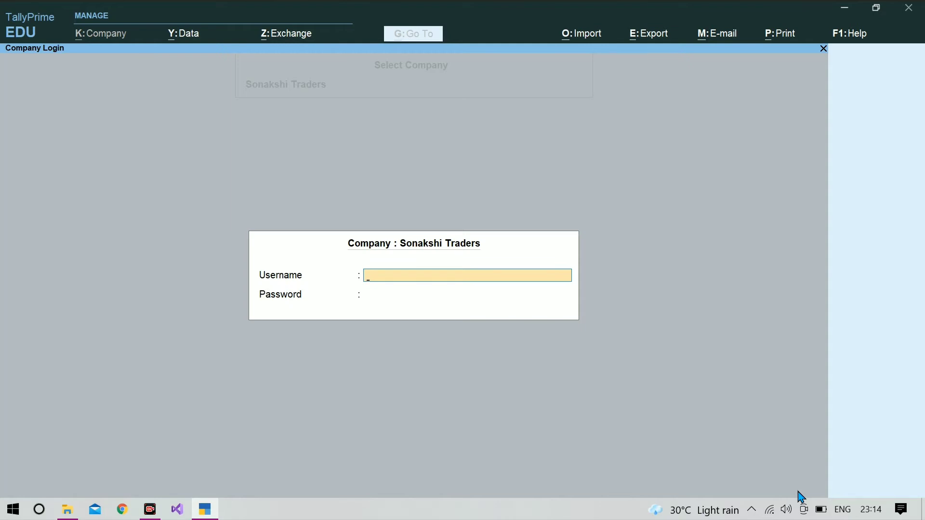
- Enter the user's username and password to log in to Sonakshi Traders
{"action": "type", "text": "santosh"}
{"action": "key", "text": "Return"}
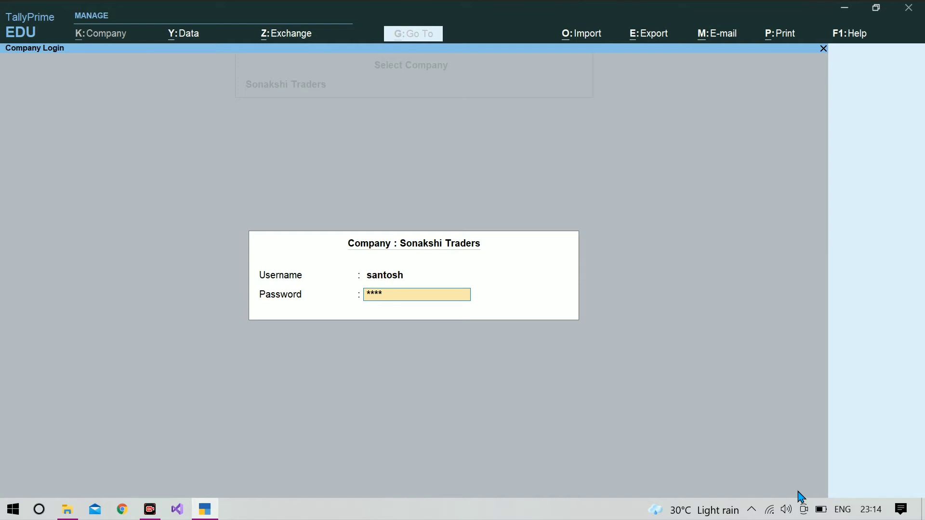
{"action": "key", "text": "Return"}
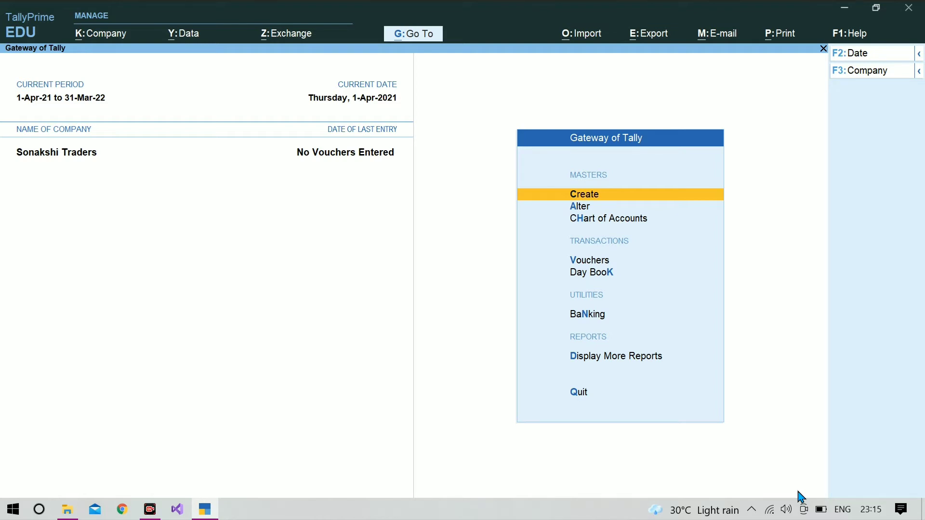
- Go from the Gateway of Tally to voucher entry, showing Payment voucher No. 1
{"action": "key", "text": "Return"}
{"action": "key", "text": "Escape"}
{"action": "key", "text": "Down"}
{"action": "key", "text": "Down"}
{"action": "key", "text": "Down"}
{"action": "key", "text": "Down"}
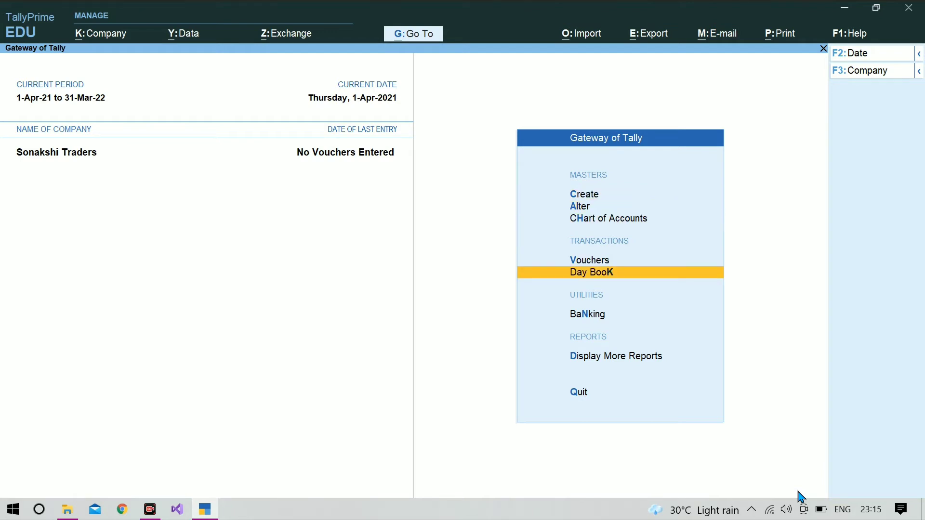
{"action": "key", "text": "Up"}
{"action": "key", "text": "Return"}
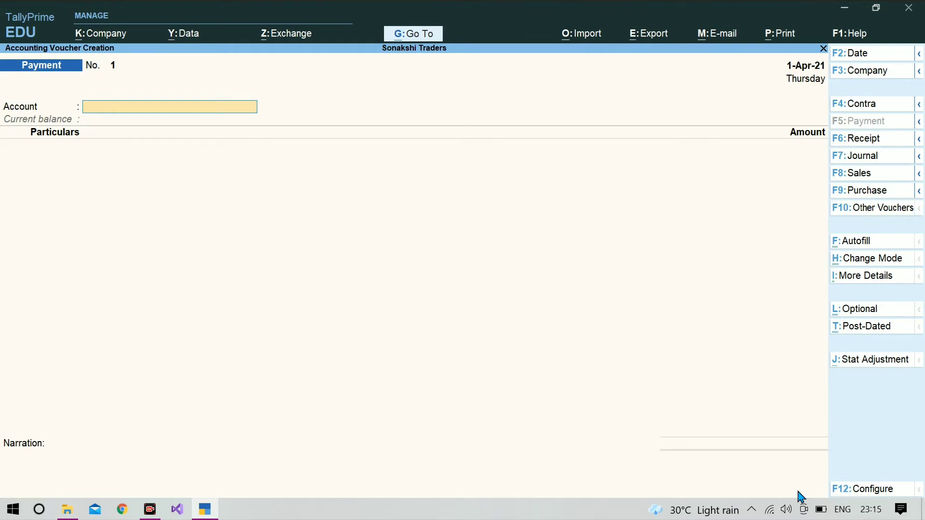
- Switch to a Purchase voucher and begin a new ledger for the party account
{"action": "left_click", "coordinate": [860, 191]}
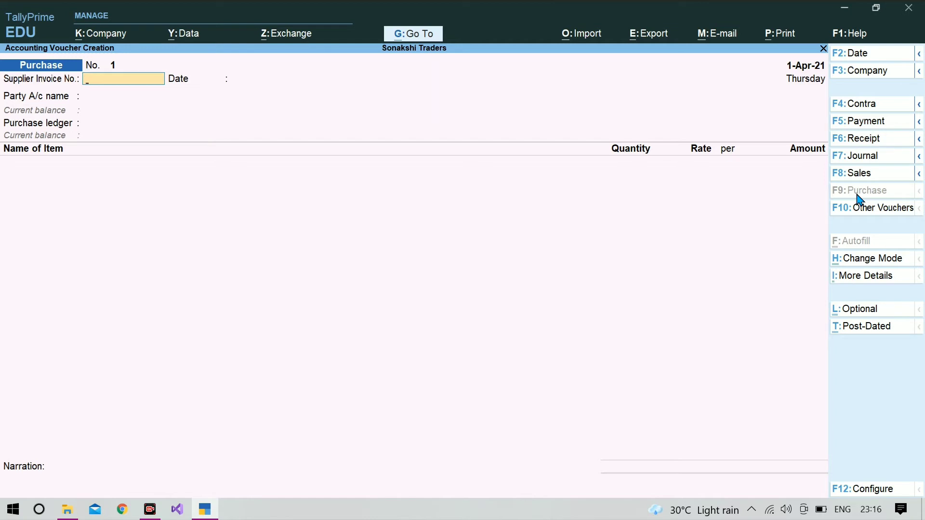
{"action": "key", "text": "Return"}
{"action": "key", "text": "Return"}
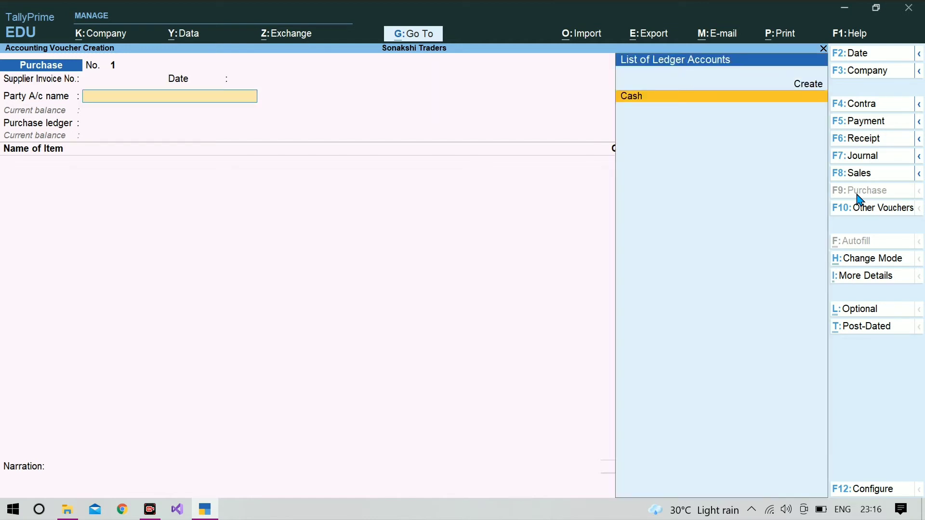
{"action": "key", "text": "alt+c"}
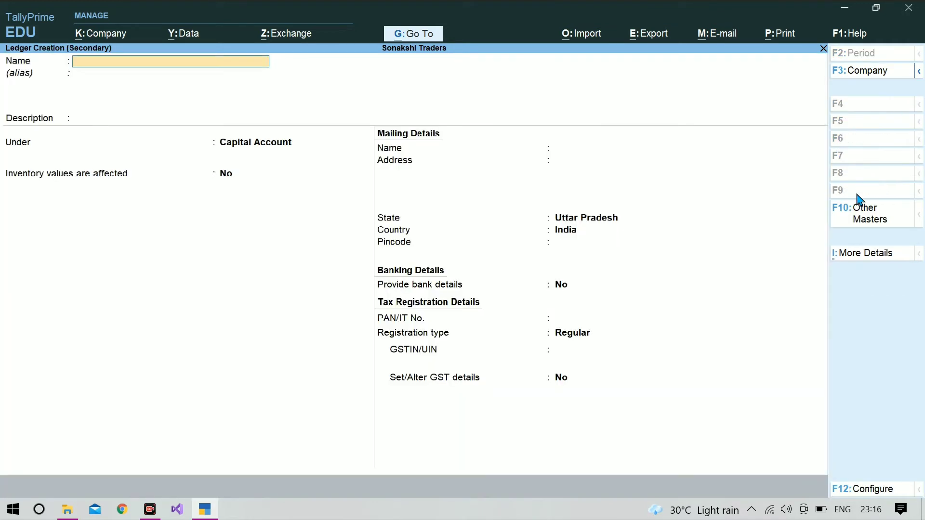
- Create the Barkha Traders ledger under Sundry Creditors
{"action": "type", "text": "Barkha Traders"}
{"action": "key", "text": "Return"}
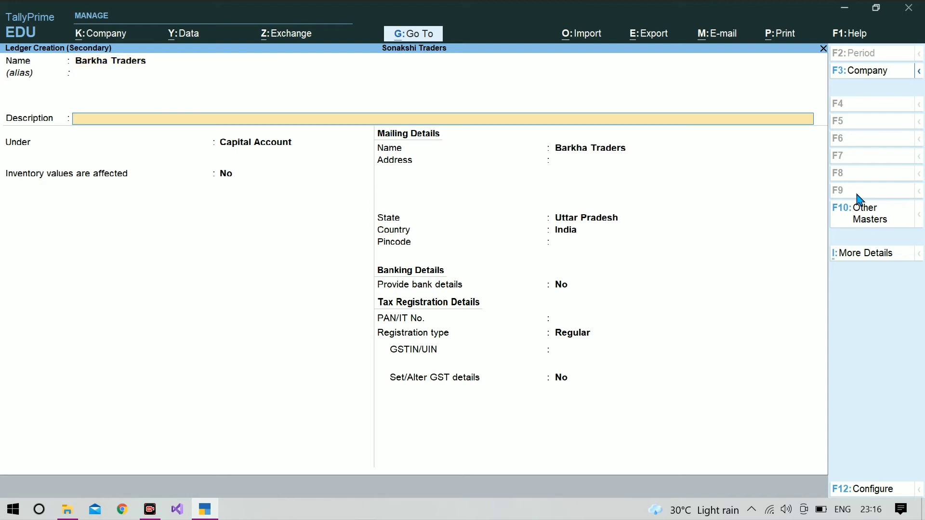
{"action": "key", "text": "Return"}
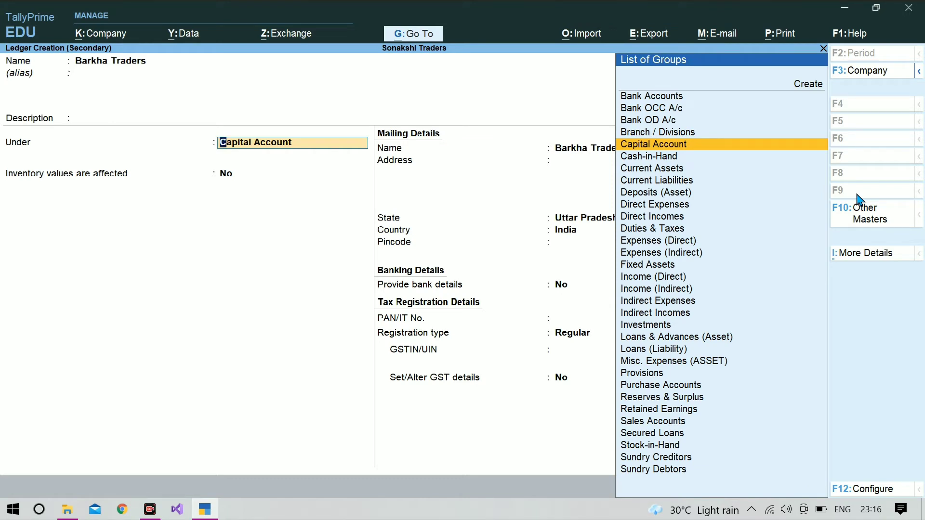
{"action": "type", "text": "Su"}
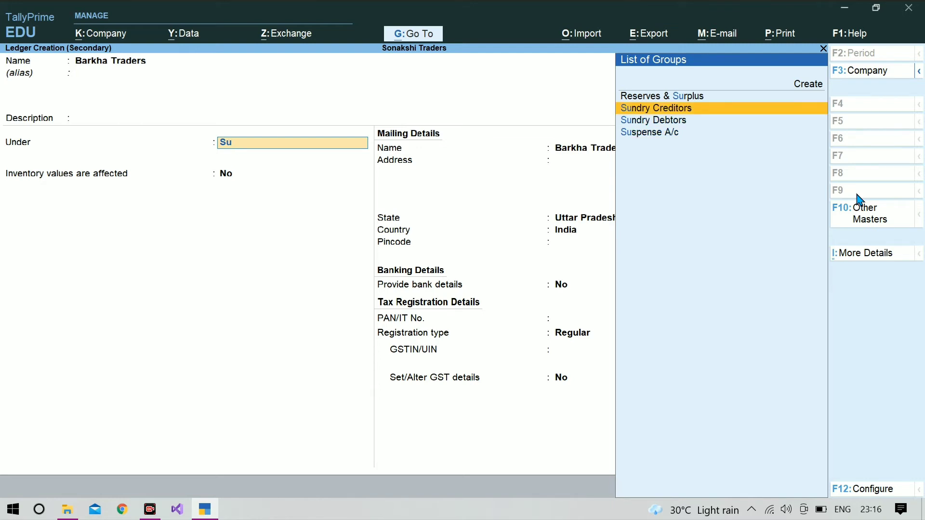
{"action": "key", "text": "Return"}
{"action": "key", "text": "Return"}
{"action": "key", "text": "Return"}
{"action": "key", "text": "Return"}
{"action": "key", "text": "Return"}
{"action": "key", "text": "Return"}
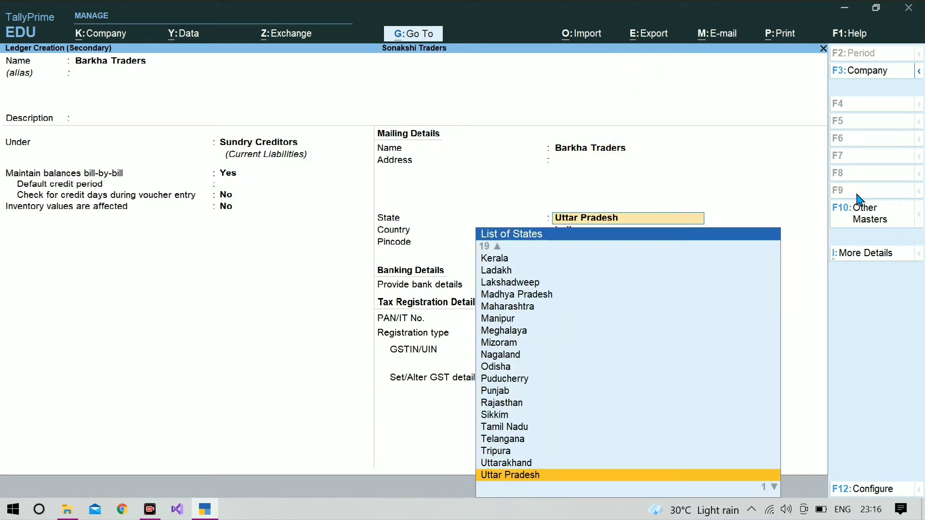
{"action": "key", "text": "ctrl+a"}
{"action": "key", "text": "Return"}
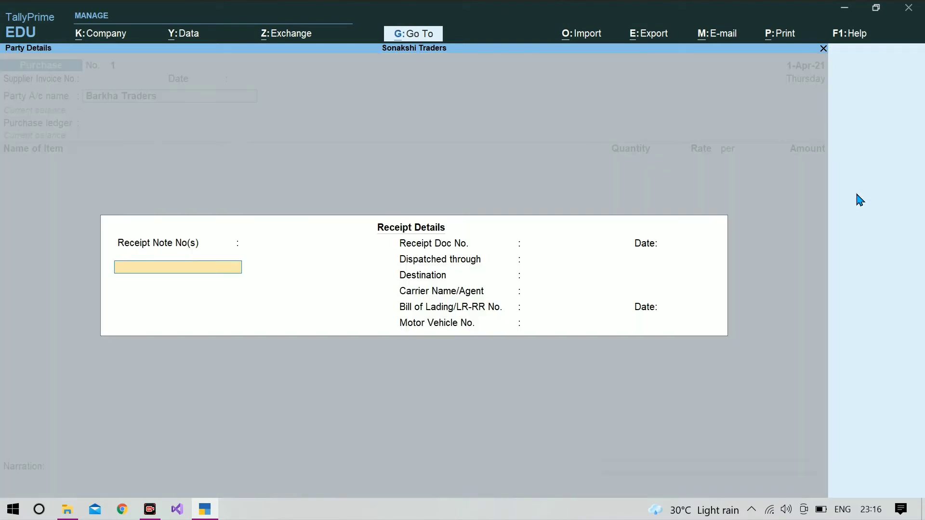
- Accept the party details so Barkha Traders becomes the voucher's party
{"action": "key", "text": "ctrl+a"}
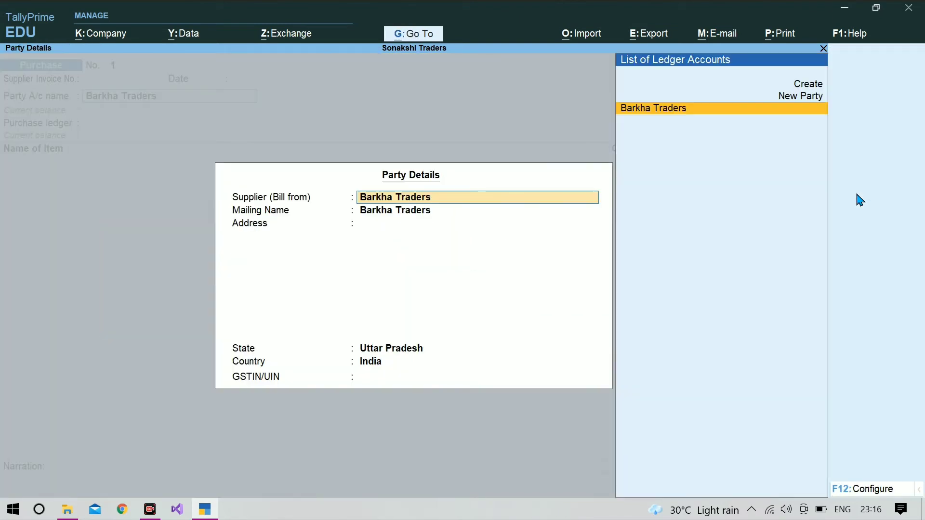
{"action": "key", "text": "ctrl+a"}
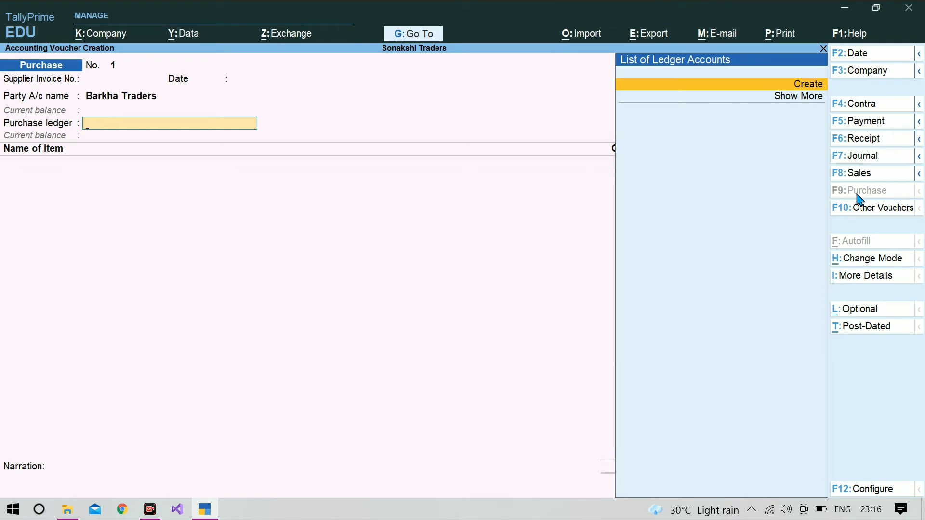
{"action": "key", "text": "Return"}
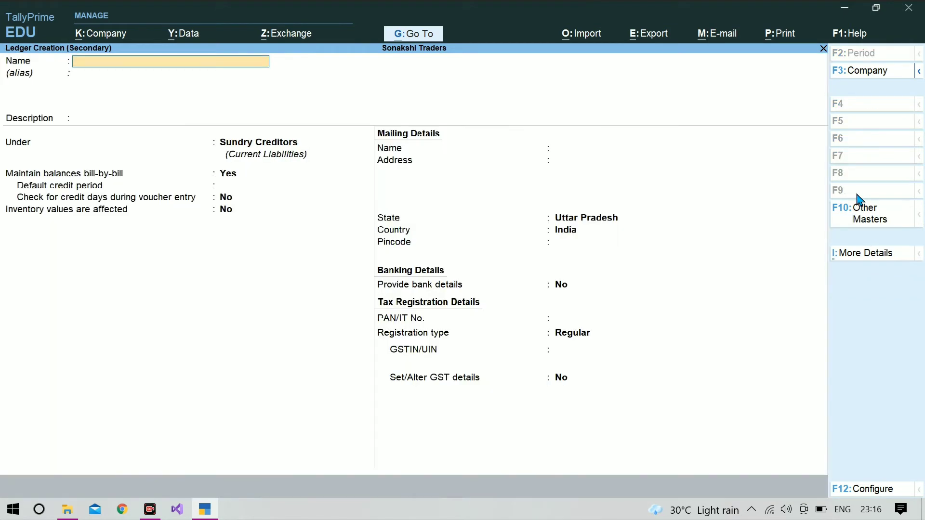
- Create the Purchase A/c ledger under Purchase Accounts and use it on the voucher
{"action": "type", "text": "Purchase a/c"}
{"action": "key", "text": "Return"}
{"action": "key", "text": "Return"}
{"action": "key", "text": "Return"}
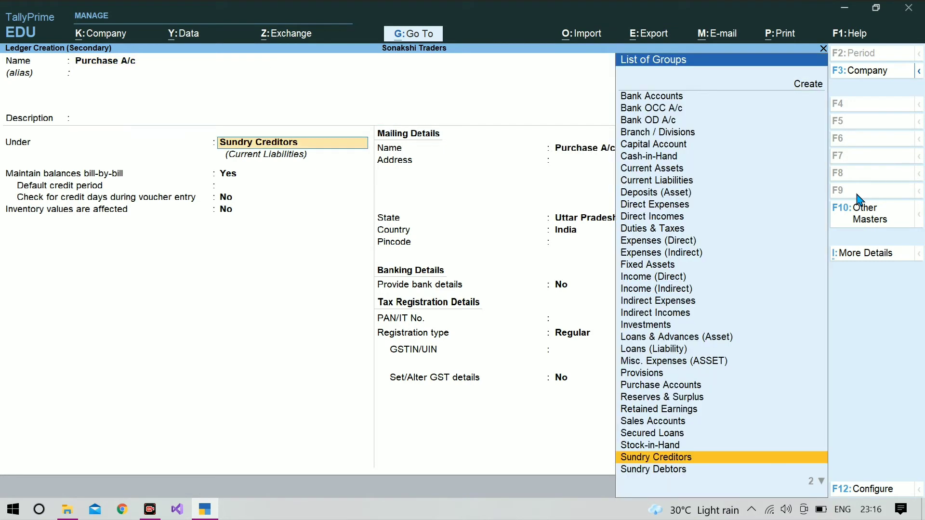
{"action": "type", "text": "Pu"}
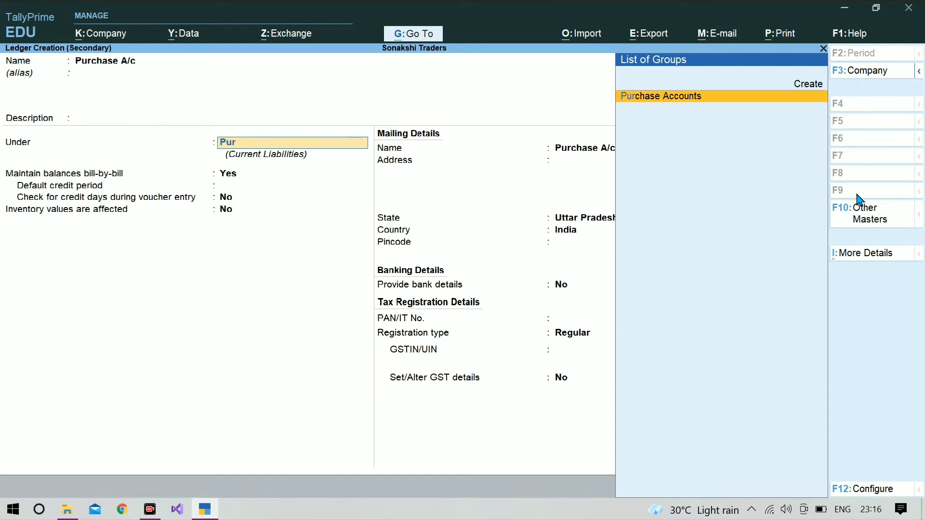
{"action": "type", "text": "r"}
{"action": "key", "text": "Return"}
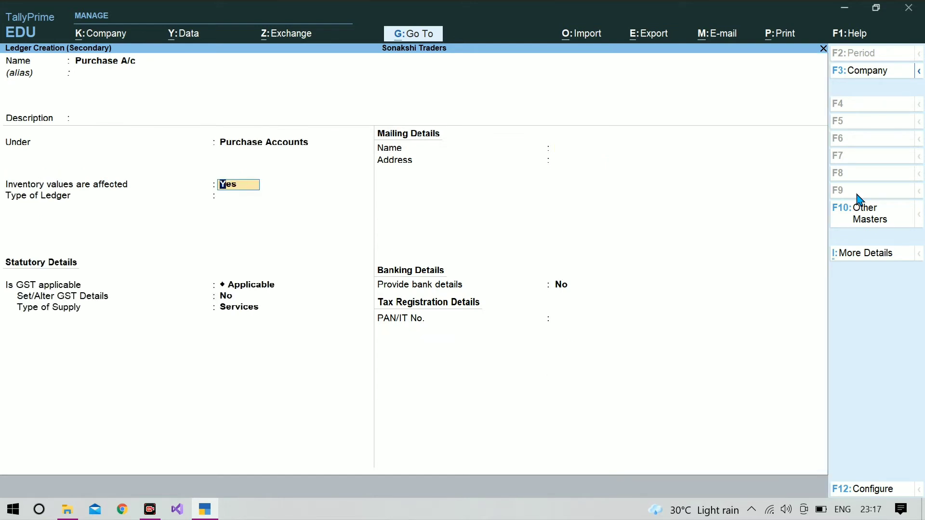
{"action": "key", "text": "ctrl+a"}
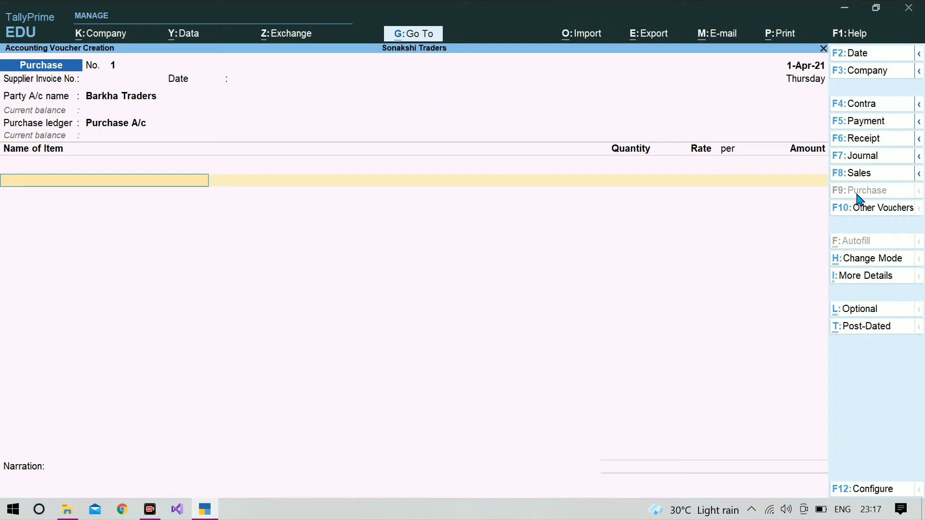
- Start a stock item named Cooking Oil under Primary and begin a new unit for it
{"action": "type", "text": "C"}
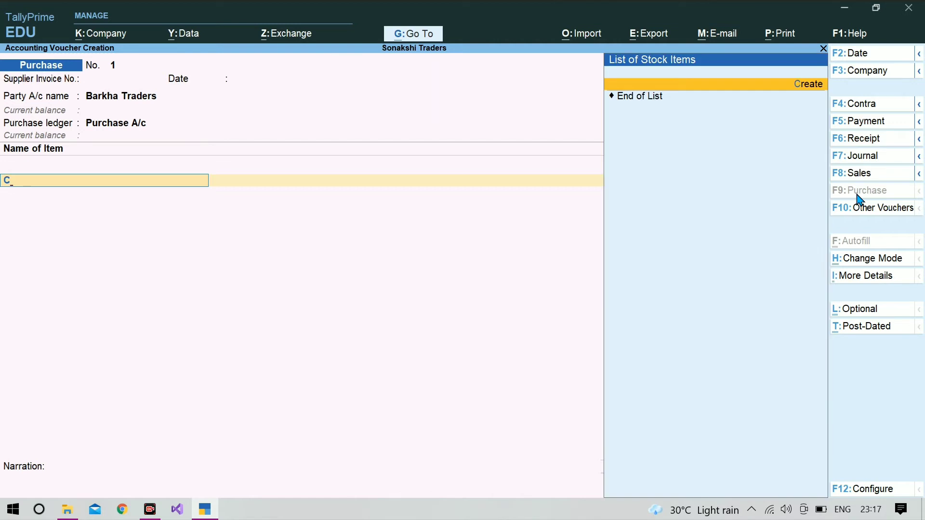
{"action": "key", "text": "alt+c"}
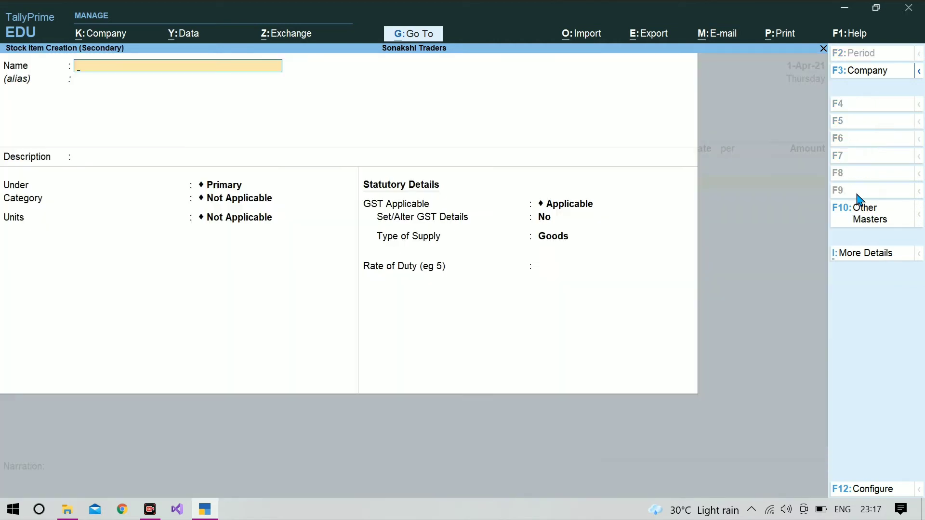
{"action": "type", "text": "Cooking oil"}
{"action": "key", "text": "Return"}
{"action": "key", "text": "Return"}
{"action": "key", "text": "Return"}
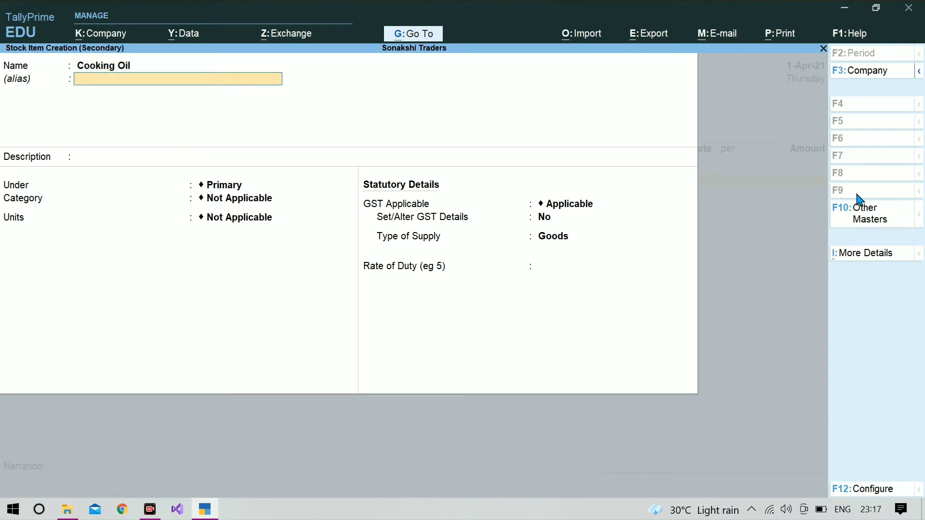
{"action": "key", "text": "Return"}
{"action": "key", "text": "Return"}
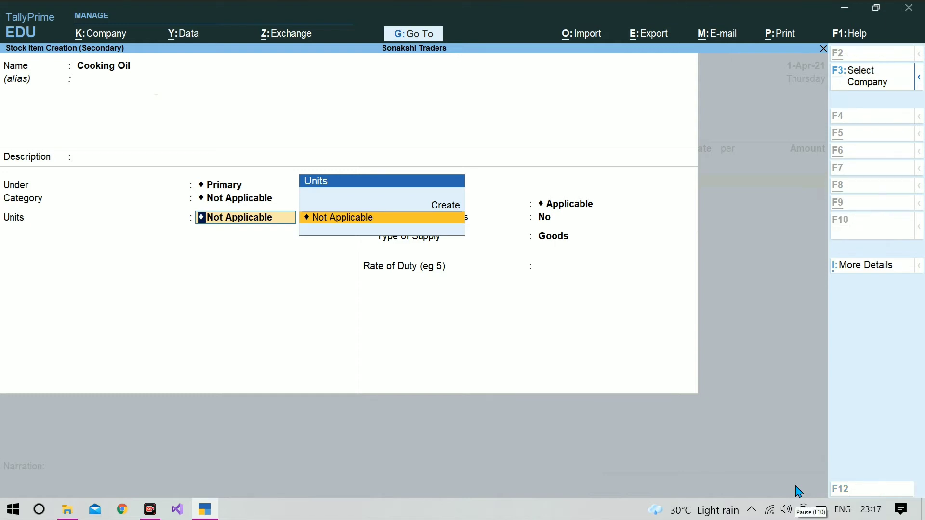
{"action": "key", "text": "alt+c"}
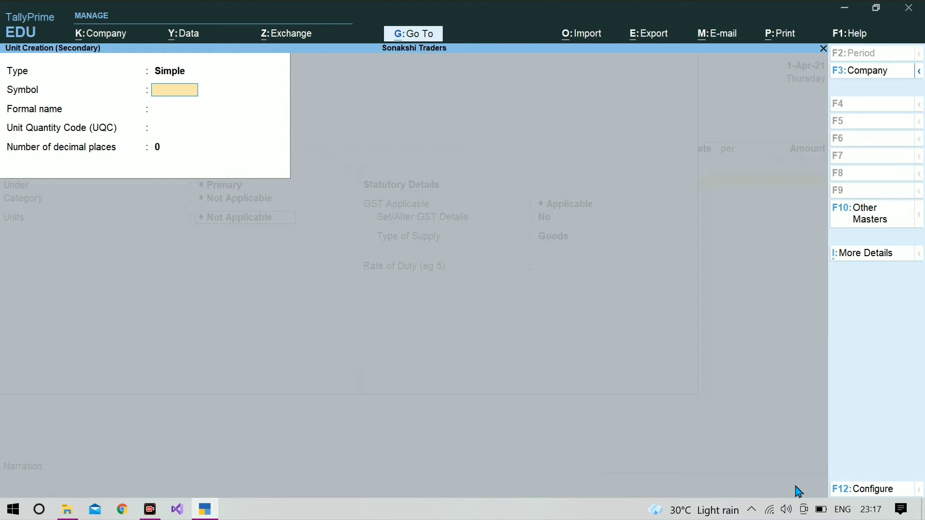
- Create unit btl (Bottle, UQC BTL-BOTTLES) and save Cooking Oil with it
{"action": "type", "text": "btl"}
{"action": "key", "text": "Return"}
{"action": "type", "text": "Bo"}
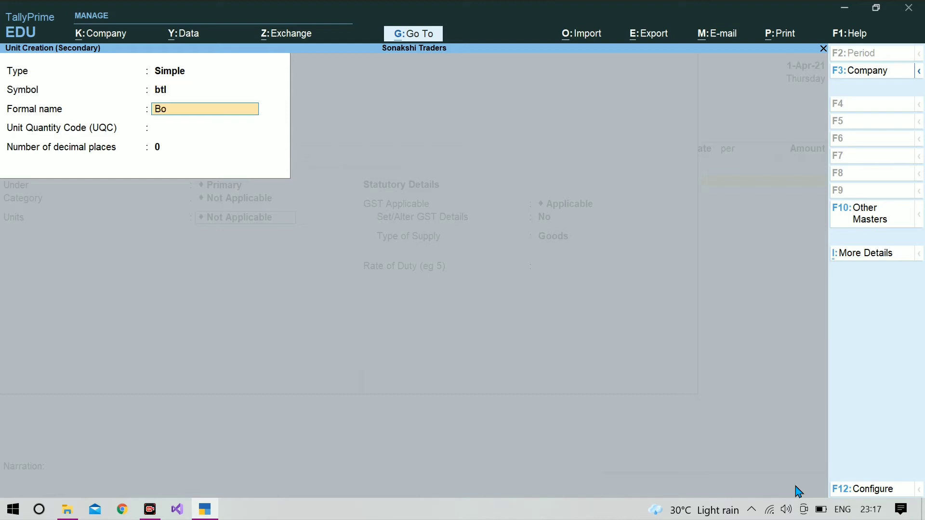
{"action": "type", "text": "ttle"}
{"action": "key", "text": "Return"}
{"action": "type", "text": "btl"}
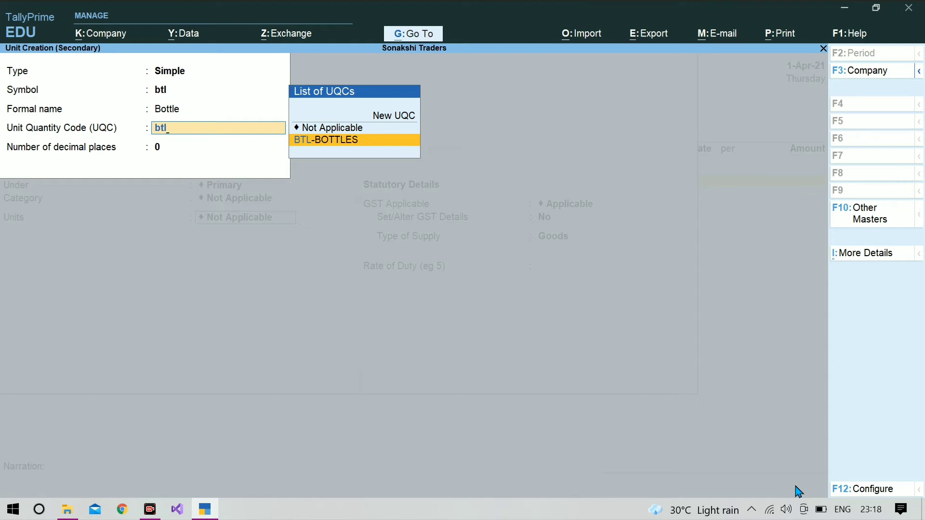
{"action": "key", "text": "Return"}
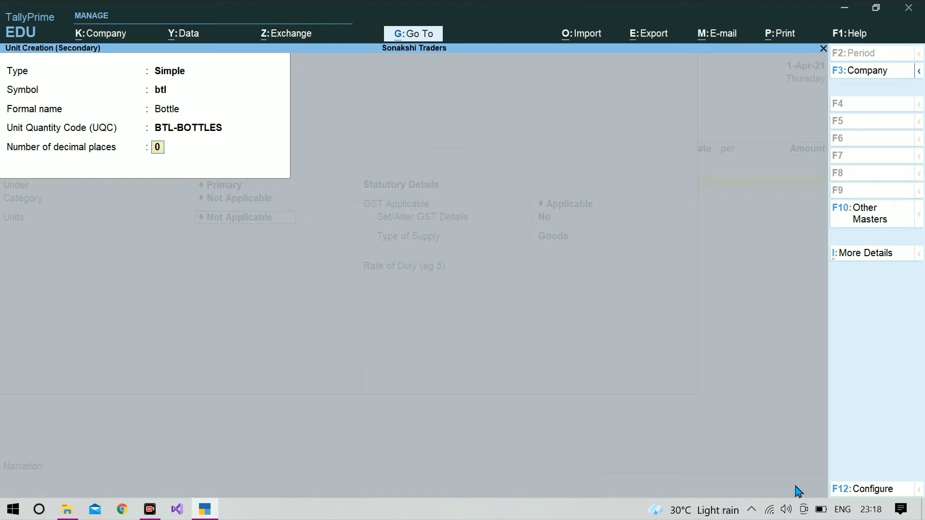
{"action": "key", "text": "ctrl+a"}
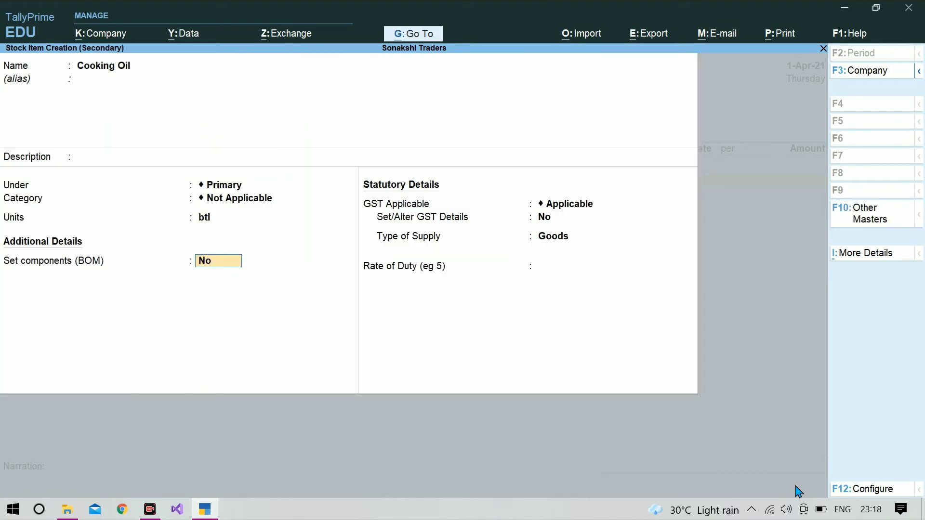
{"action": "key", "text": "Return"}
{"action": "key", "text": "Return"}
{"action": "key", "text": "Return"}
{"action": "key", "text": "Return"}
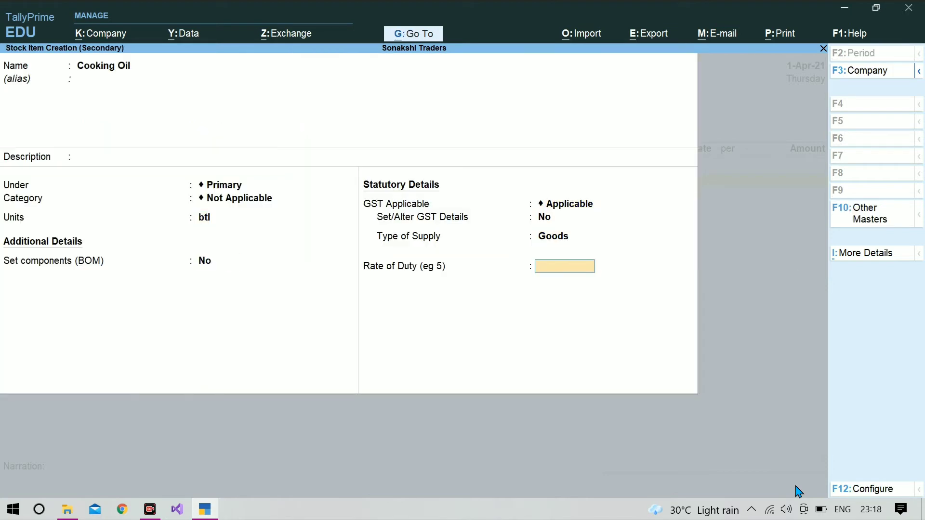
{"action": "key", "text": "ctrl+a"}
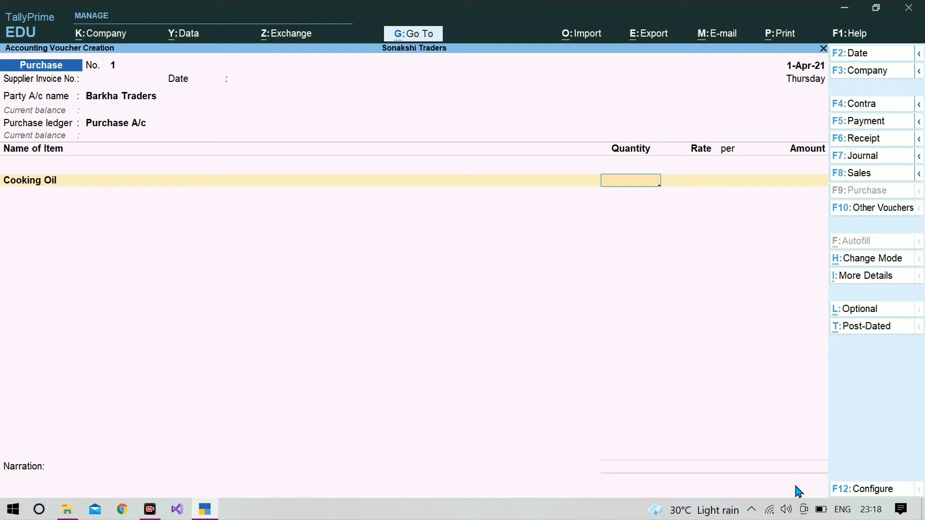
- Enter 100 btl of Cooking Oil at a rate of 100
{"action": "type", "text": "00"}
{"action": "key", "text": "Return"}
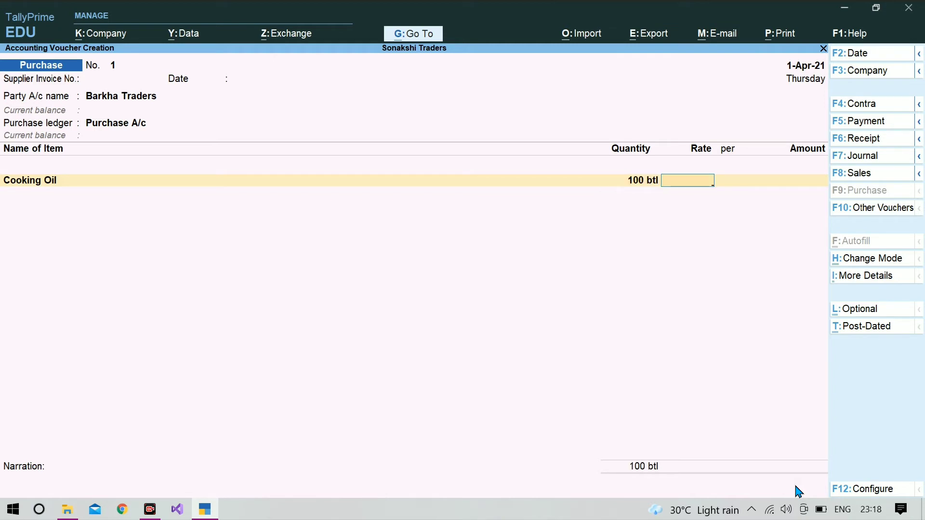
{"action": "type", "text": "100"}
{"action": "key", "text": "Return"}
{"action": "key", "text": "Return"}
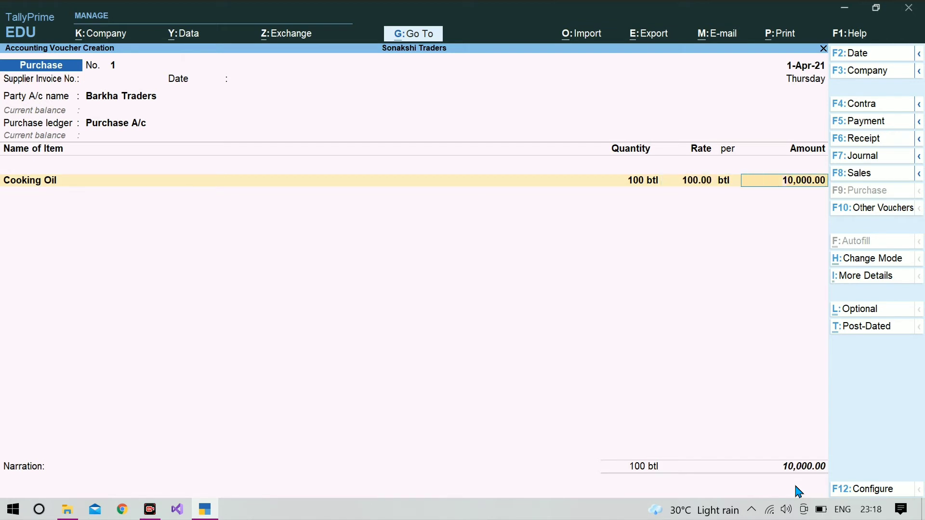
{"action": "key", "text": "Return"}
{"action": "key", "text": "Return"}
- Record the bill as new reference Barkha-1 and finish the voucher for saving
{"action": "key", "text": "Return"}
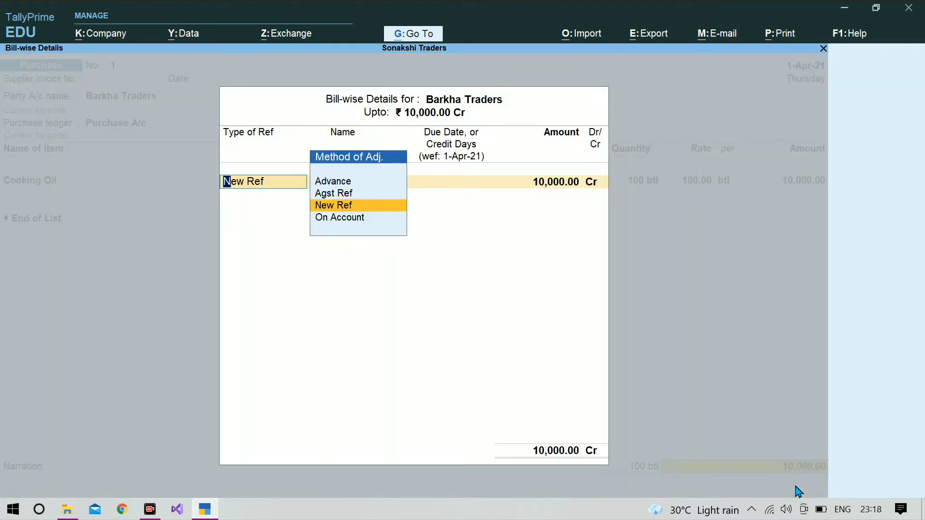
{"action": "key", "text": "Return"}
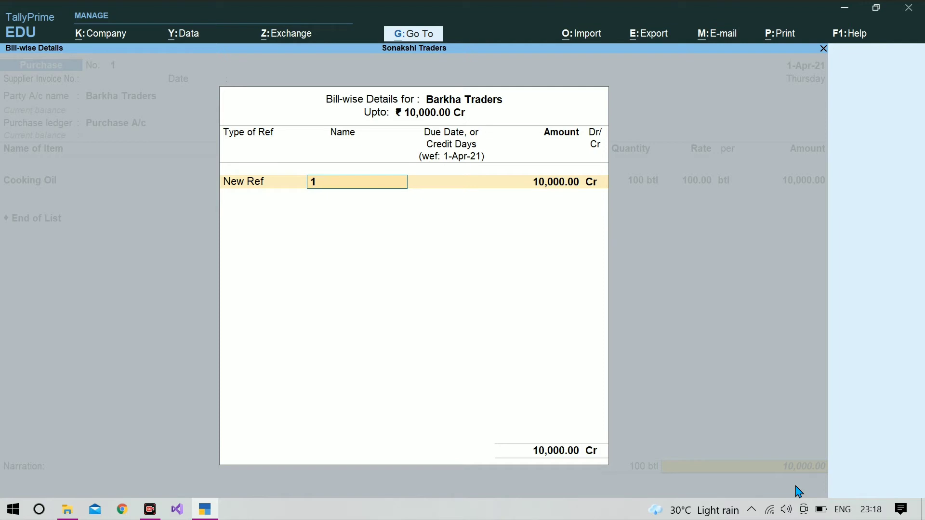
{"action": "type", "text": "Barkha-1"}
{"action": "key", "text": "Return"}
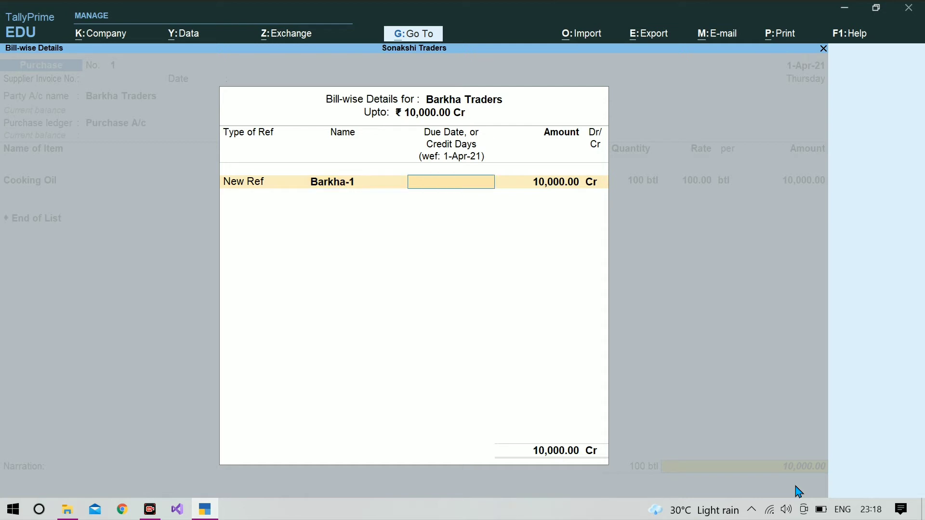
{"action": "key", "text": "Return"}
{"action": "key", "text": "Return"}
{"action": "key", "text": "Return"}
{"action": "key", "text": "Return"}
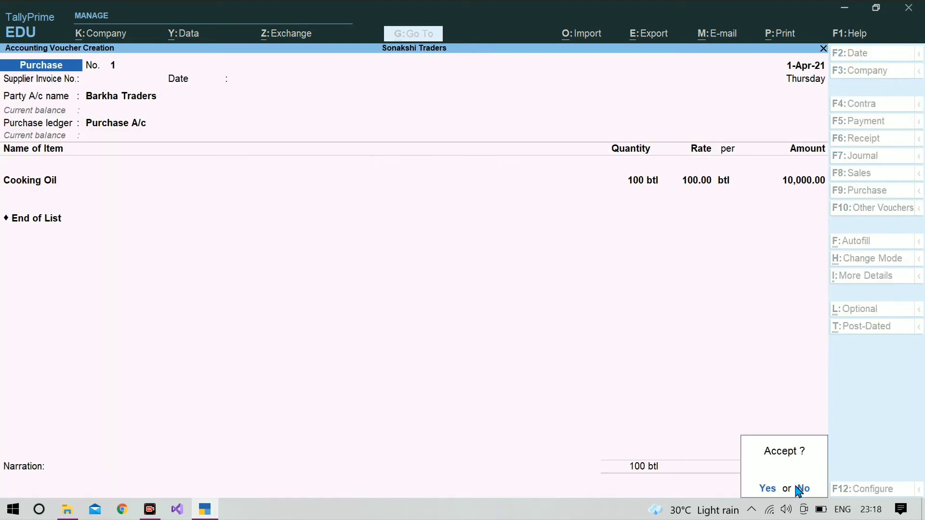
{"action": "key", "text": "Return"}
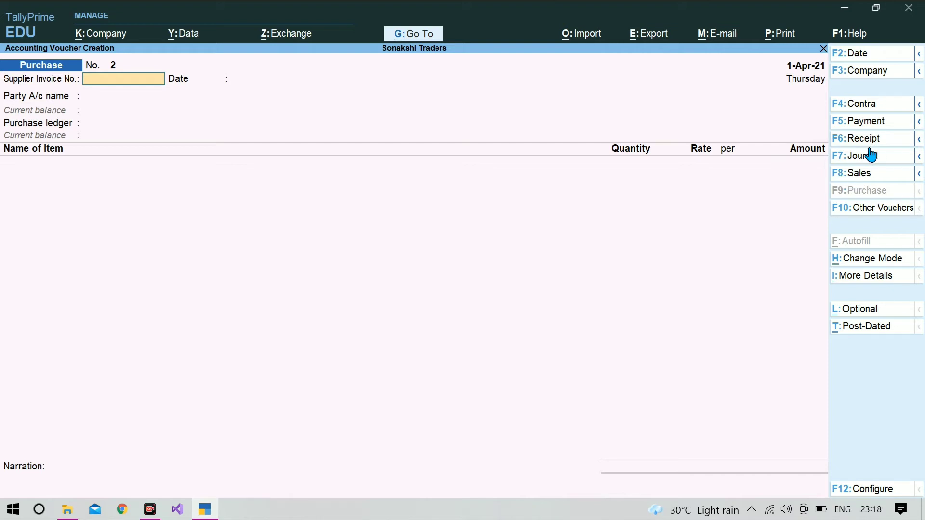
- Start a payment voucher and create a new account ledger named Bank of India
{"action": "left_click", "coordinate": [865, 118]}
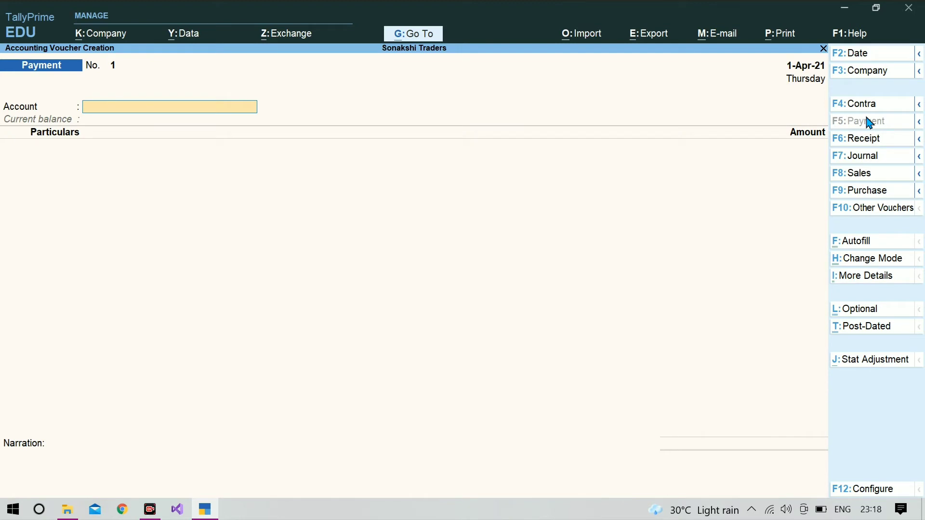
{"action": "type", "text": "C"}
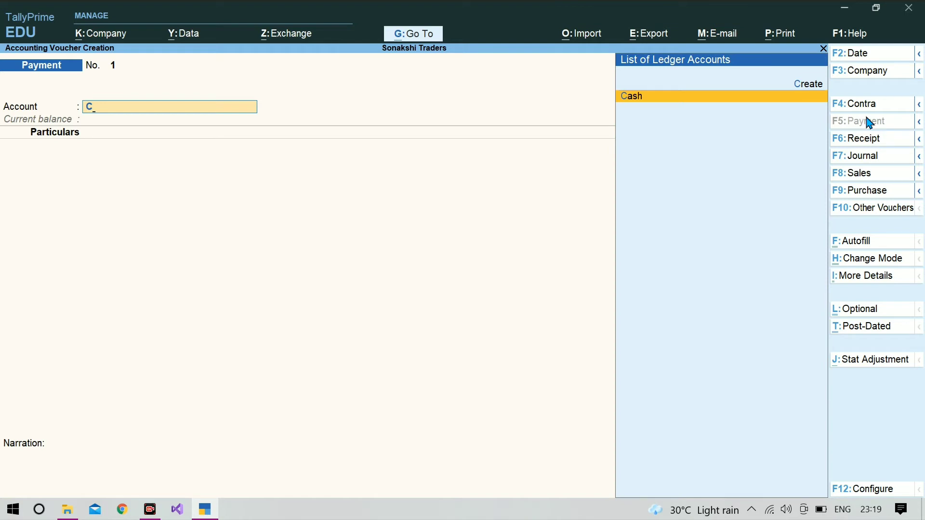
{"action": "key", "text": "BackSpace"}
{"action": "key", "text": "alt+c"}
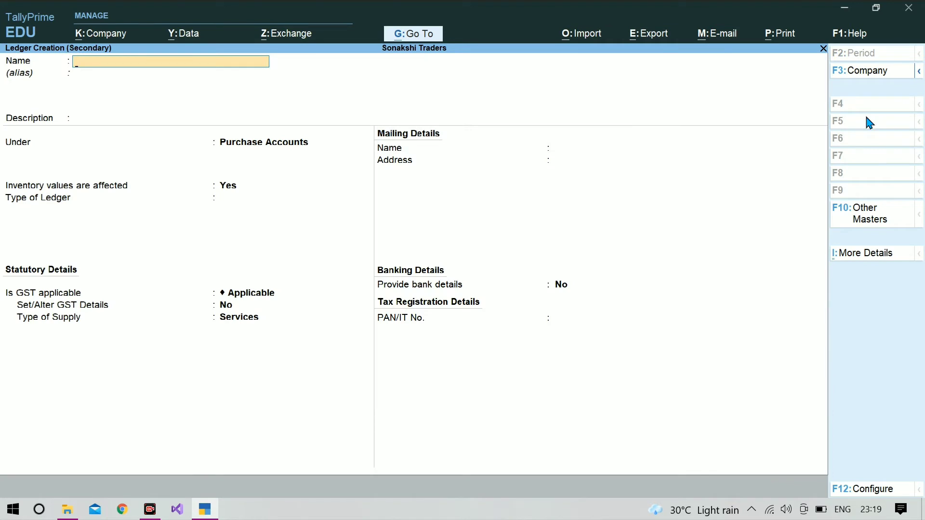
{"action": "type", "text": "Bank of inda"}
{"action": "key", "text": "Return"}
{"action": "key", "text": "Return"}
{"action": "key", "text": "Return"}
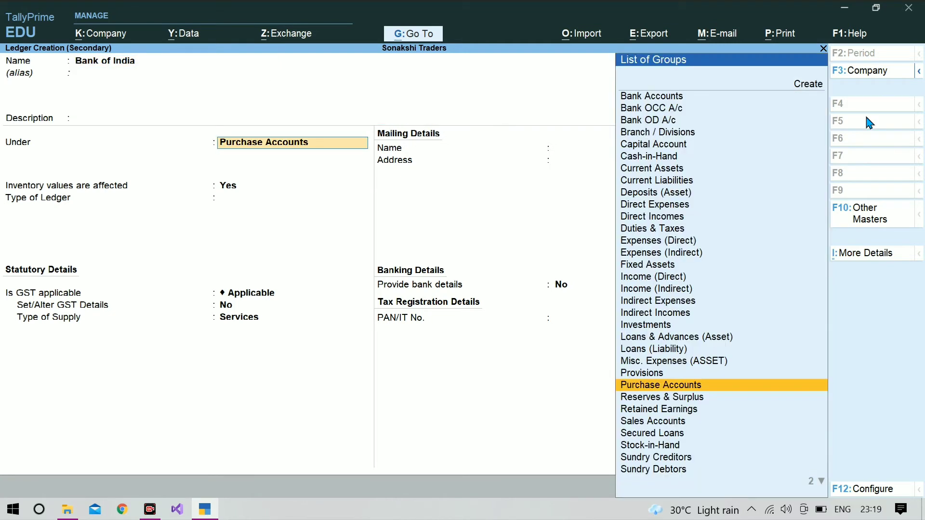
{"action": "type", "text": "Ban"}
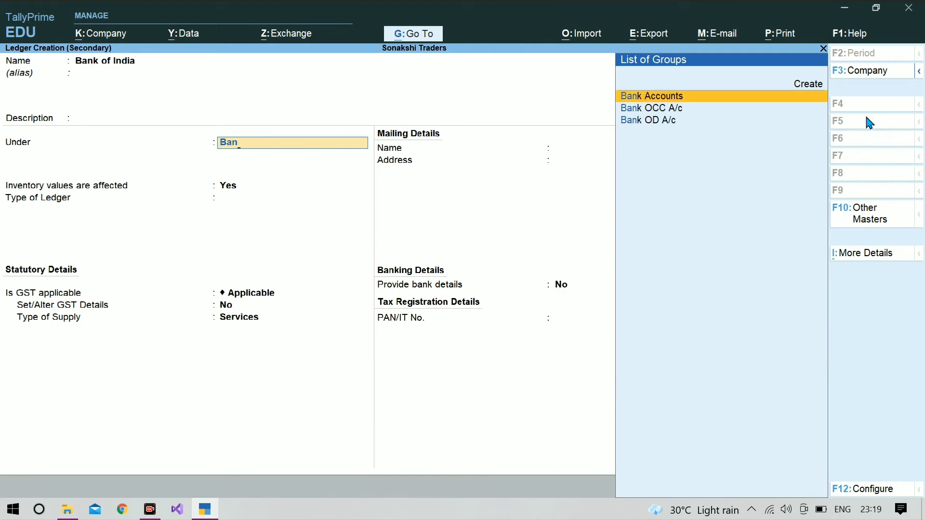
- Put Bank of India under Bank Accounts with its account number and IFS code BKID0005765, then save
{"action": "key", "text": "Return"}
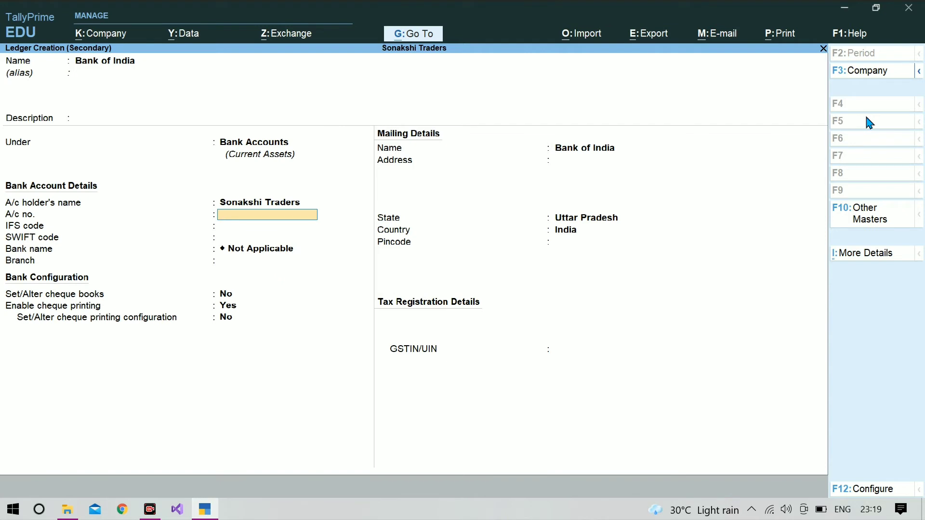
{"action": "key", "text": "Return"}
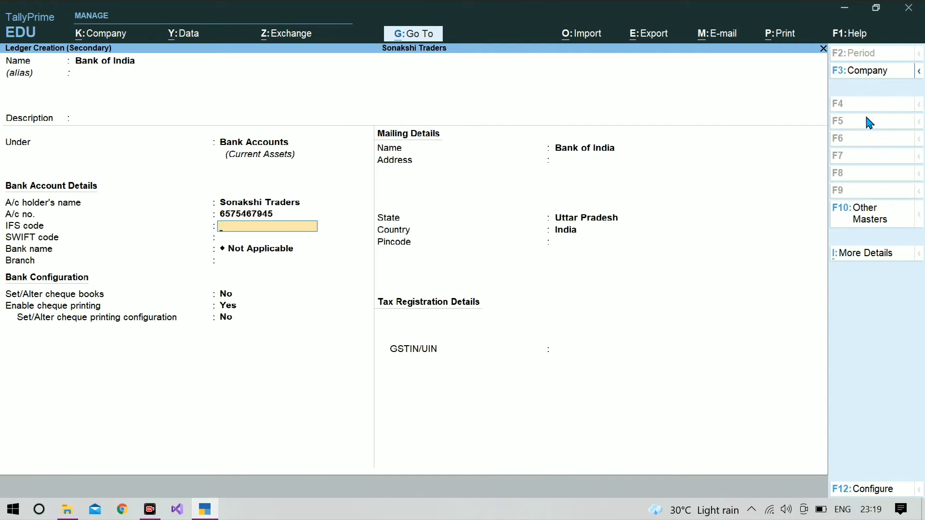
{"action": "type", "text": "BKID0005765"}
{"action": "key", "text": "Return"}
{"action": "key", "text": "Return"}
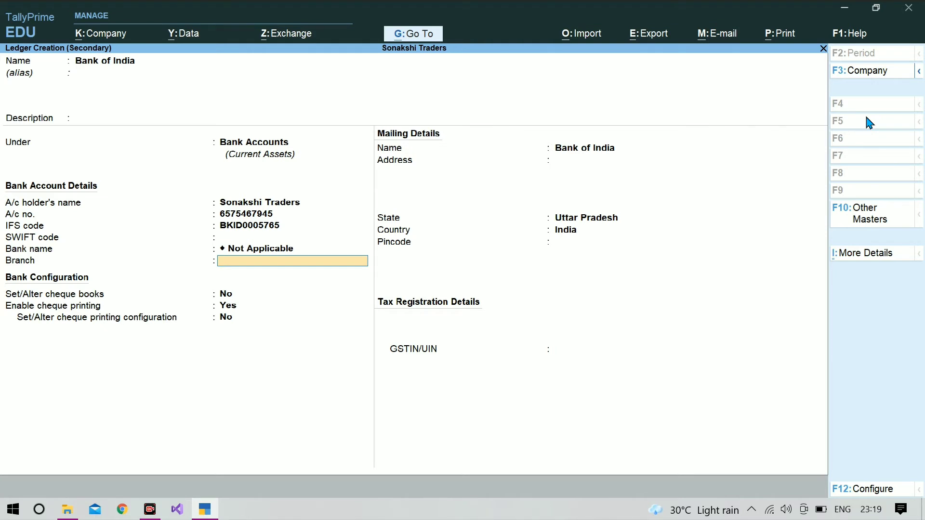
{"action": "key", "text": "Return"}
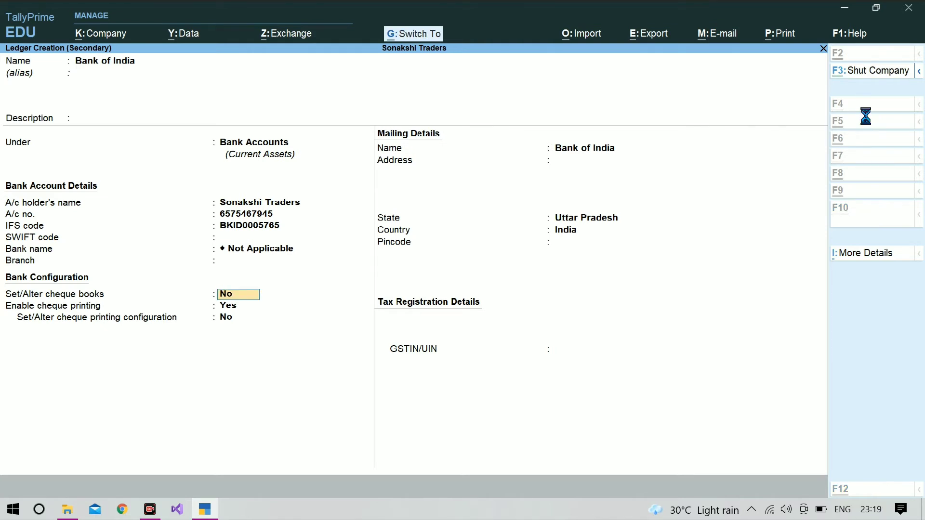
{"action": "key", "text": "ctrl+a"}
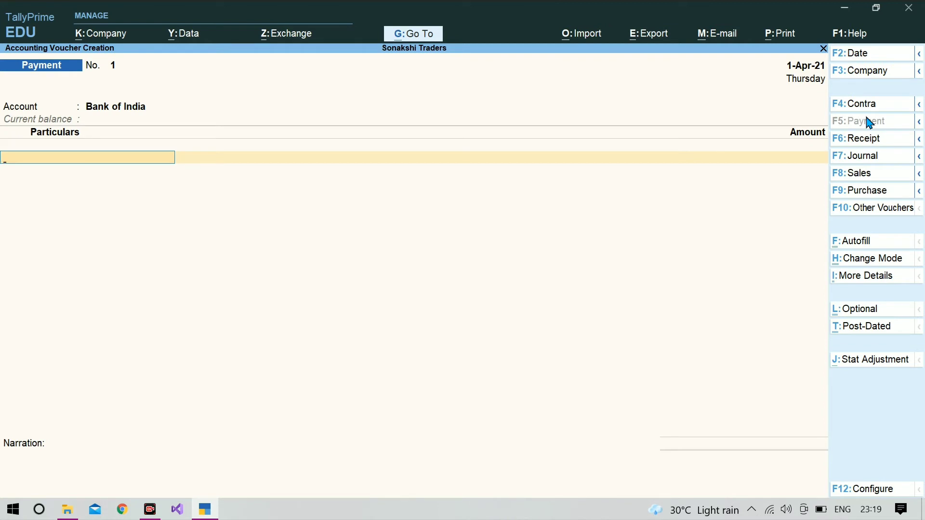
- Pay Barkha Traders 10,000 against bill Barkha-1 by cheque from Bank of India
{"action": "type", "text": "B"}
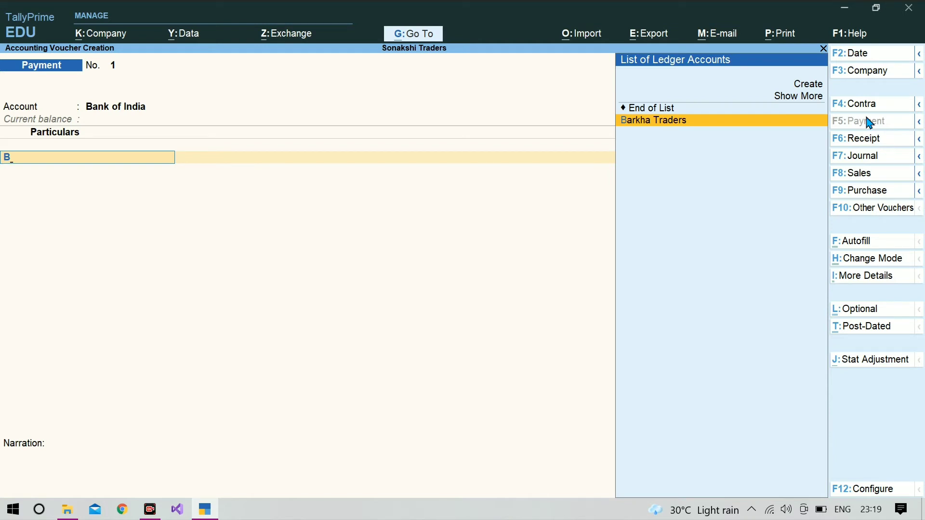
{"action": "key", "text": "Return"}
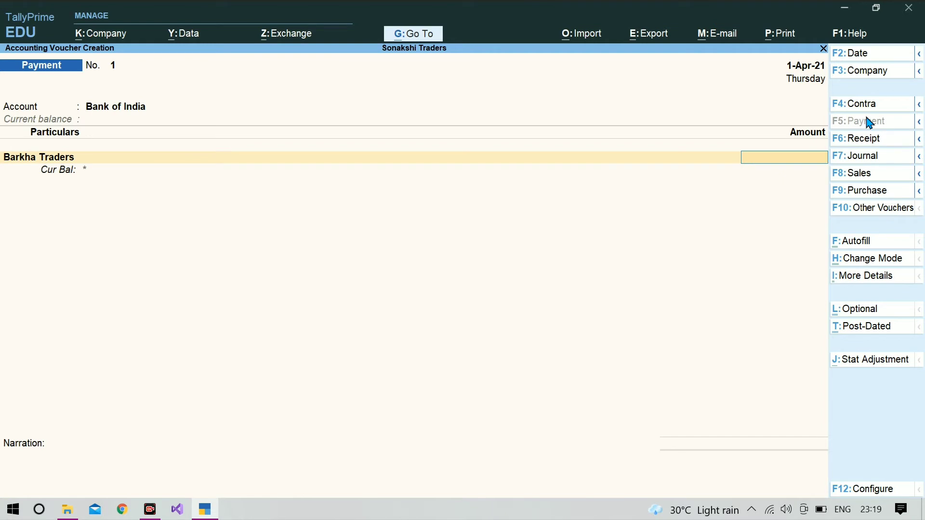
{"action": "type", "text": "10000"}
{"action": "key", "text": "Return"}
{"action": "key", "text": "Return"}
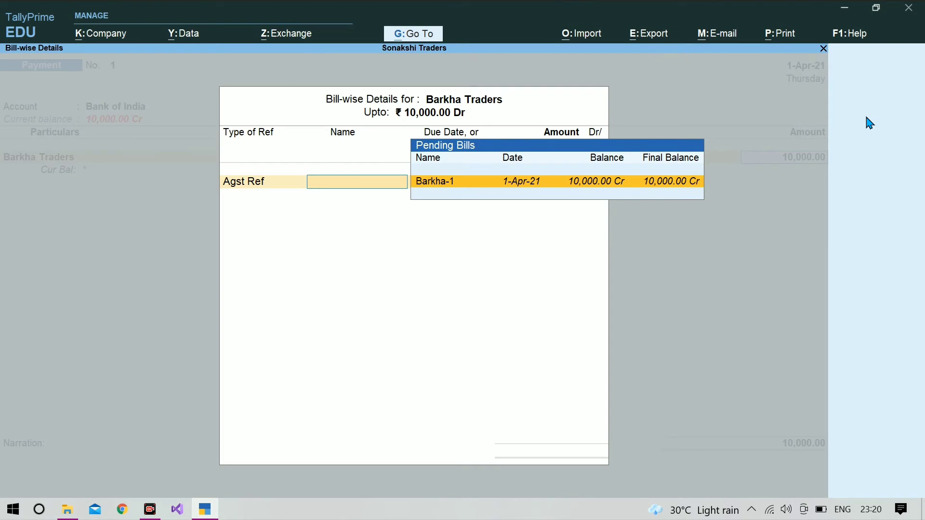
{"action": "key", "text": "Return"}
{"action": "key", "text": "Return"}
{"action": "key", "text": "Return"}
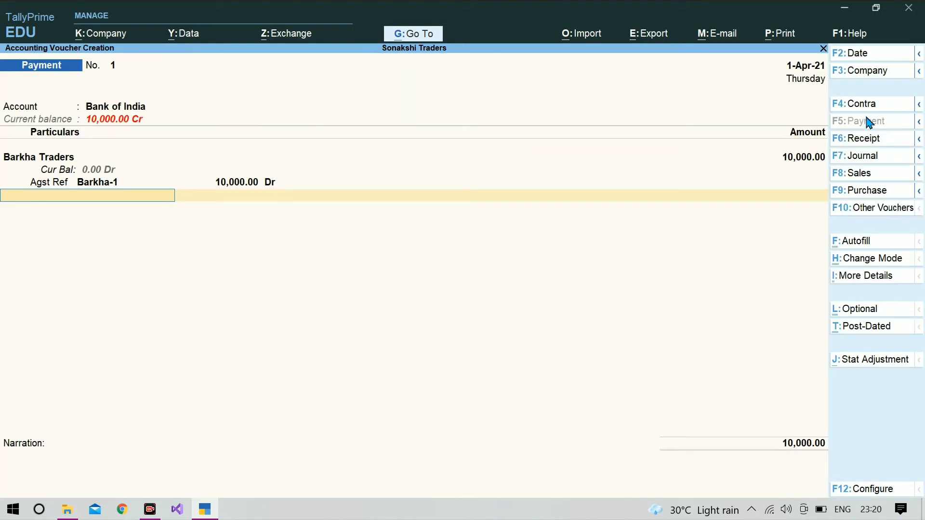
{"action": "key", "text": "Return"}
{"action": "key", "text": "Return"}
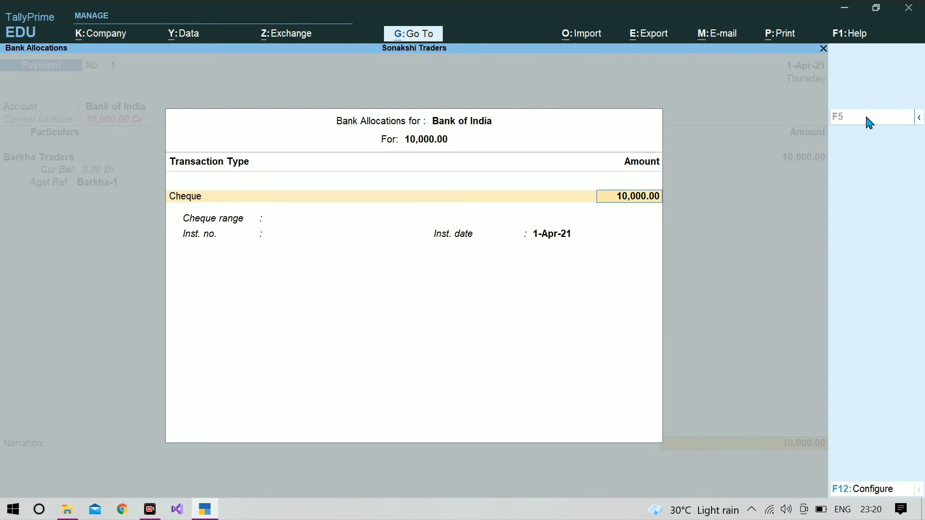
{"action": "key", "text": "Return"}
{"action": "key", "text": "Return"}
{"action": "key", "text": "Return"}
{"action": "key", "text": "Return"}
{"action": "key", "text": "Return"}
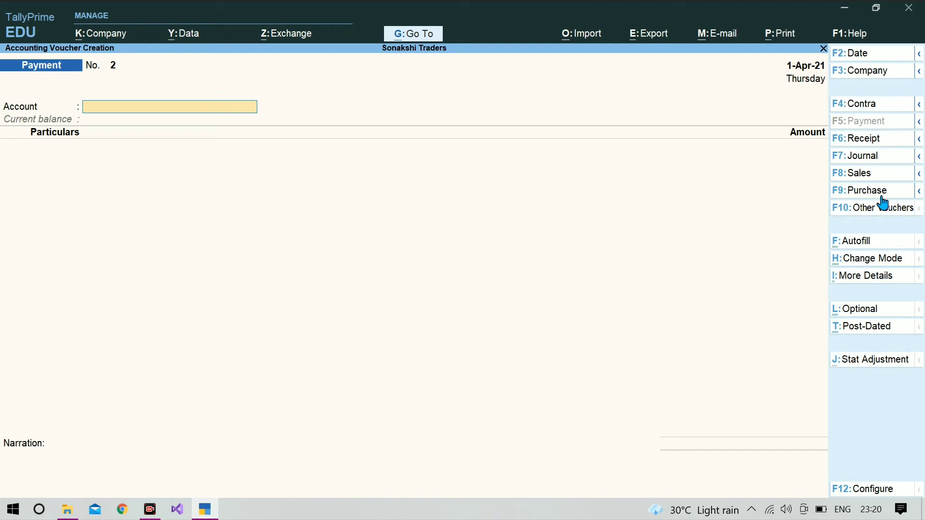
- Start a sales voucher with Cash as party account and the buyer's name entered as a new party
{"action": "left_click", "coordinate": [858, 178]}
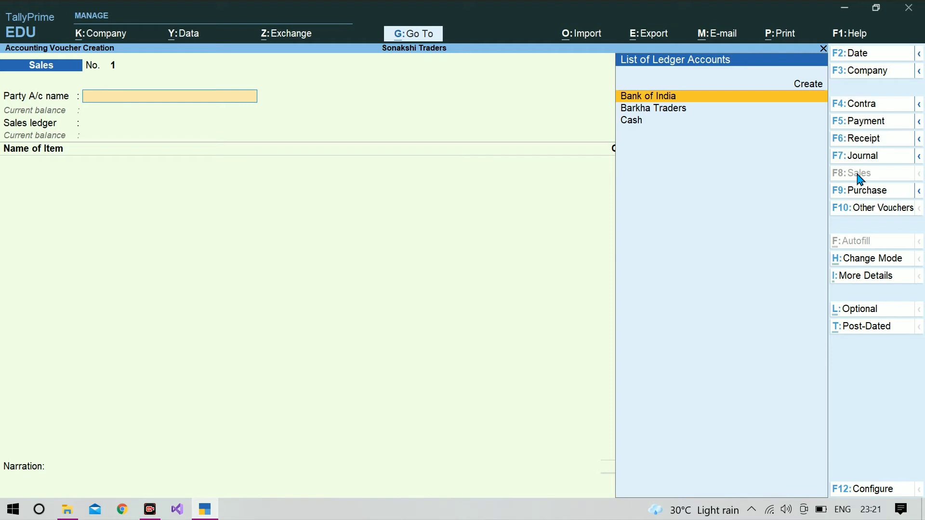
{"action": "key", "text": "Down"}
{"action": "key", "text": "Down"}
{"action": "key", "text": "Return"}
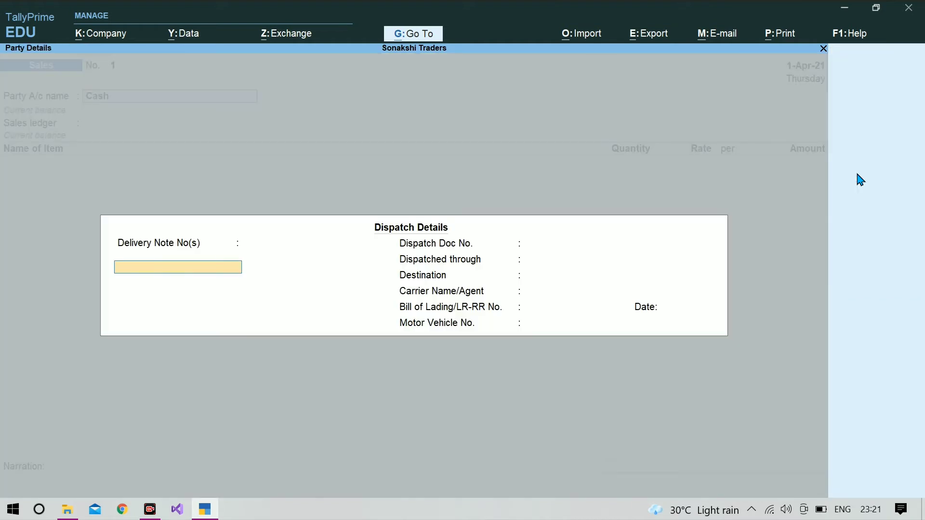
{"action": "key", "text": "Return"}
{"action": "key", "text": "Return"}
{"action": "key", "text": "Return"}
{"action": "key", "text": "Return"}
{"action": "key", "text": "Return"}
{"action": "key", "text": "Return"}
{"action": "key", "text": "Return"}
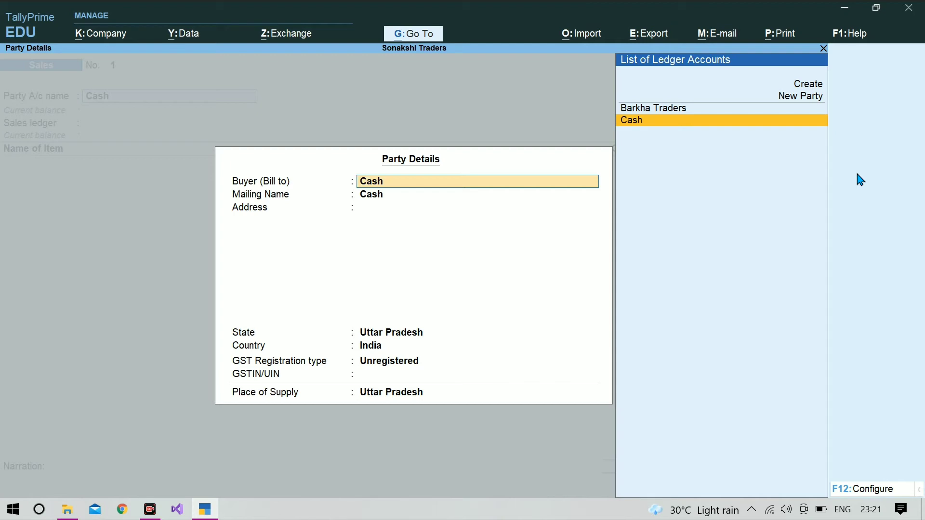
{"action": "type", "text": "Sus"}
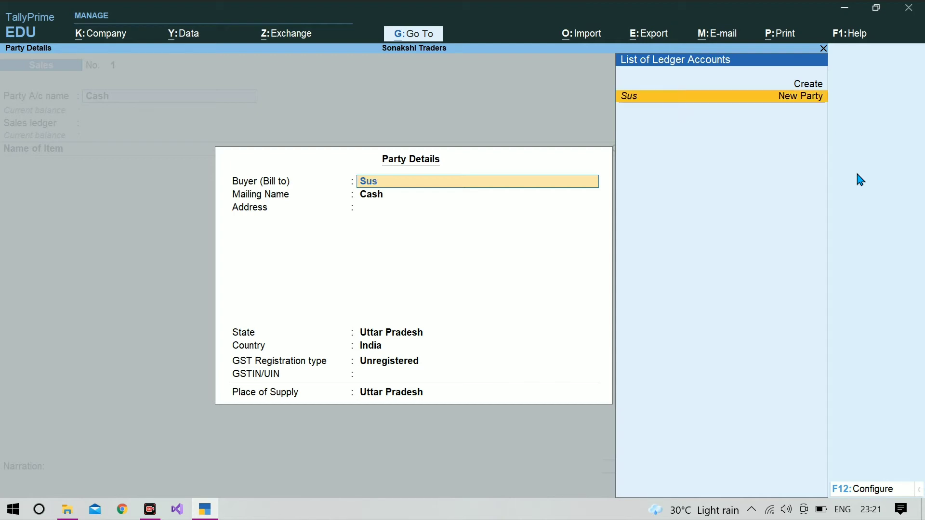
{"action": "type", "text": "hee"}
{"action": "key", "text": "Return"}
{"action": "key", "text": "Return"}
{"action": "key", "text": "Return"}
{"action": "key", "text": "Return"}
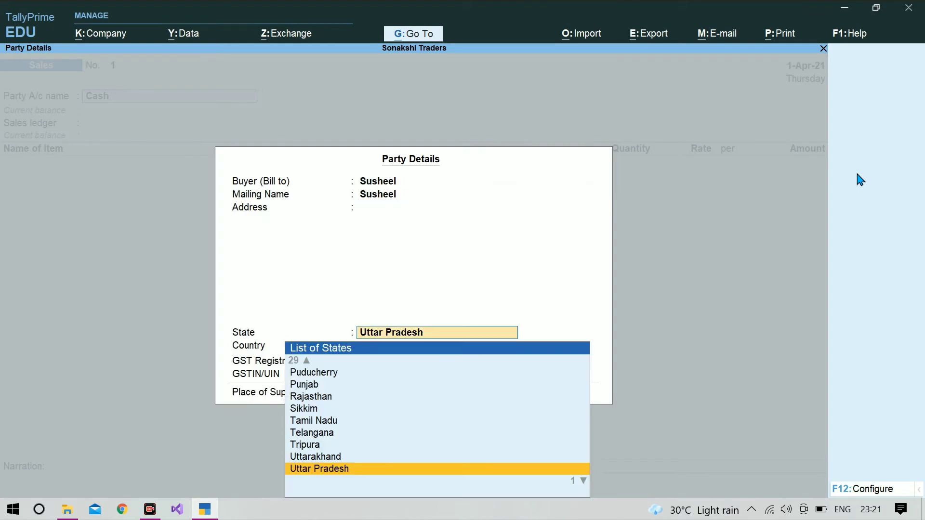
{"action": "key", "text": "ctrl+a"}
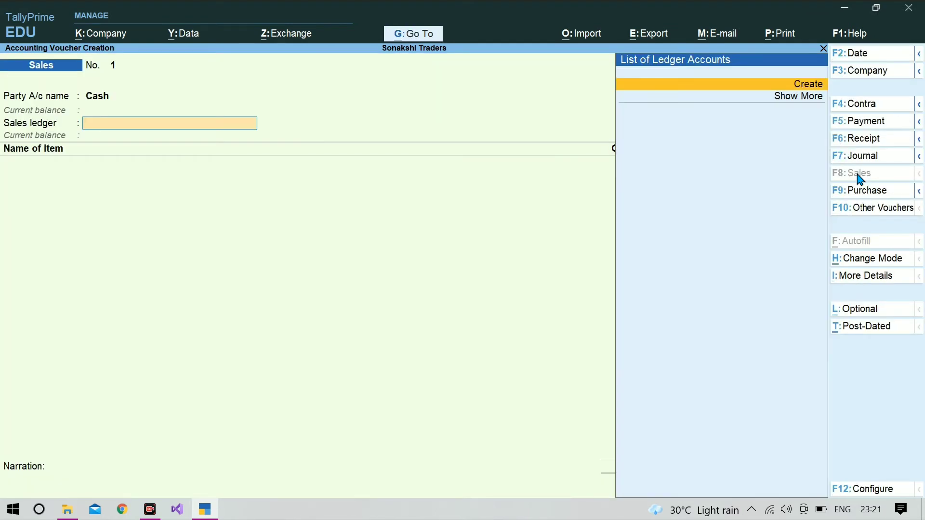
- Create a Sales ledger under Sales Accounts
{"action": "key", "text": "Return"}
{"action": "type", "text": "Sa"}
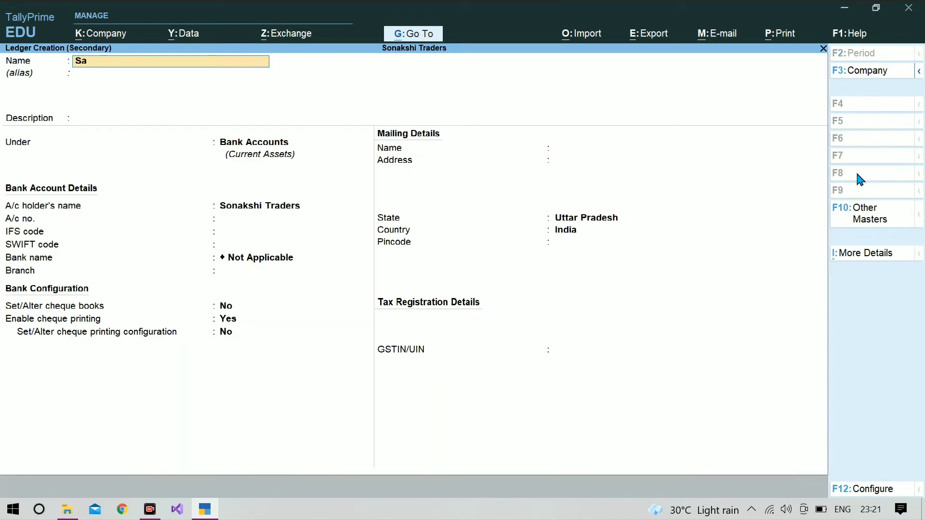
{"action": "type", "text": "les"}
{"action": "key", "text": "Return"}
{"action": "key", "text": "Return"}
{"action": "key", "text": "Return"}
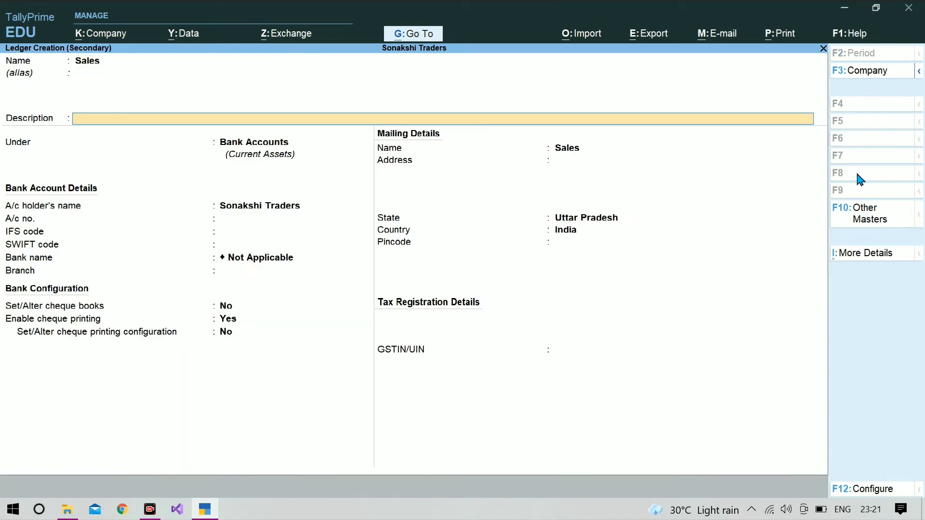
{"action": "type", "text": "Sal"}
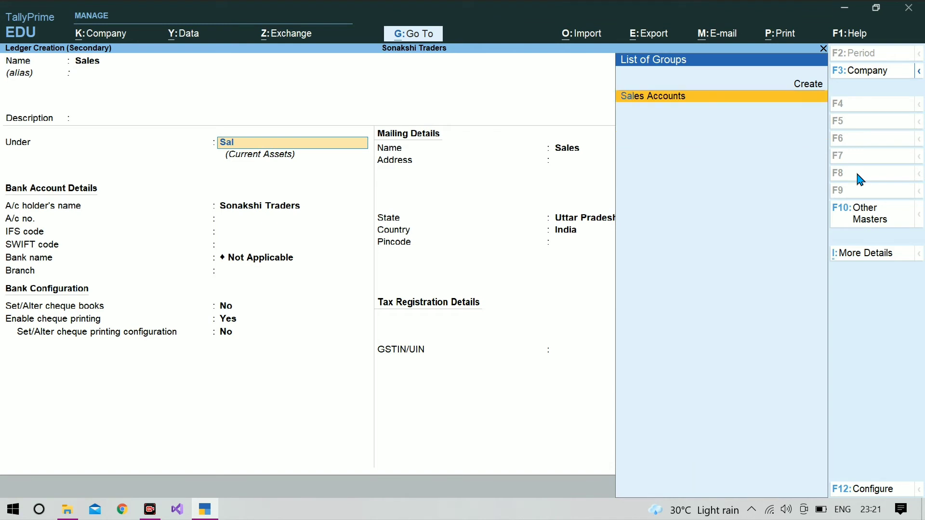
{"action": "key", "text": "Return"}
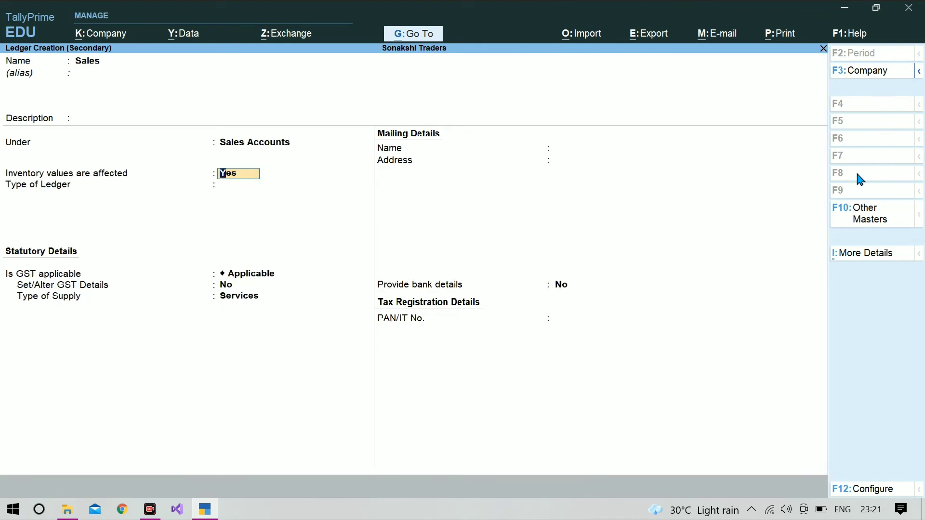
{"action": "key", "text": "ctrl+a"}
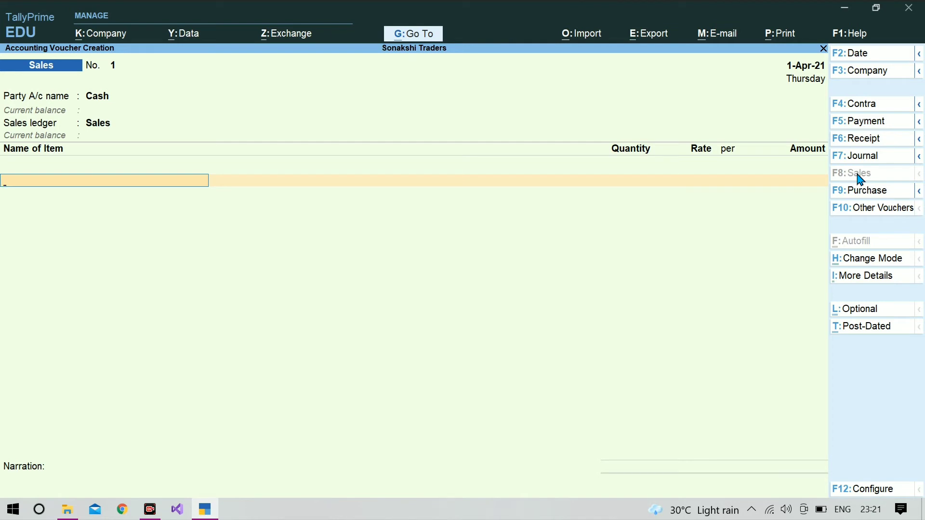
- Bill Cooking Oil, 100 btl at 100 for 10,000, and finish the sales voucher
{"action": "type", "text": "Coo"}
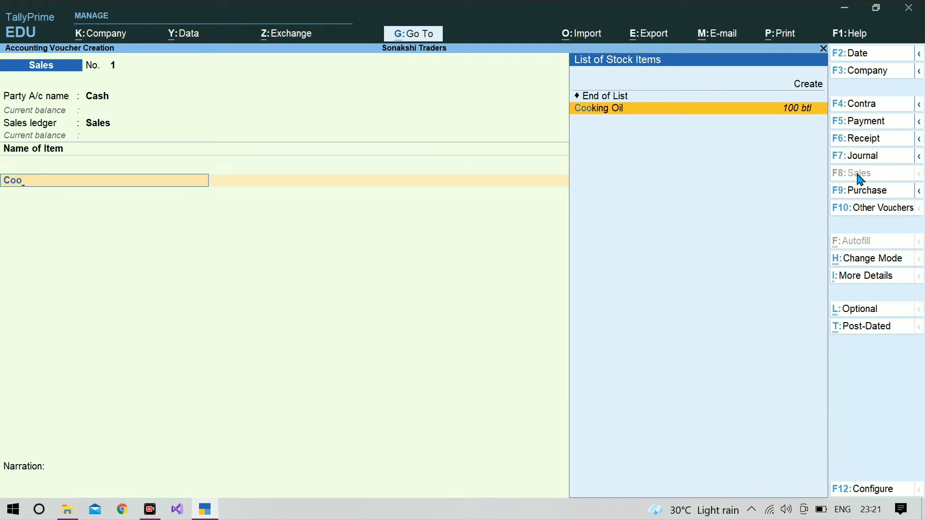
{"action": "key", "text": "Return"}
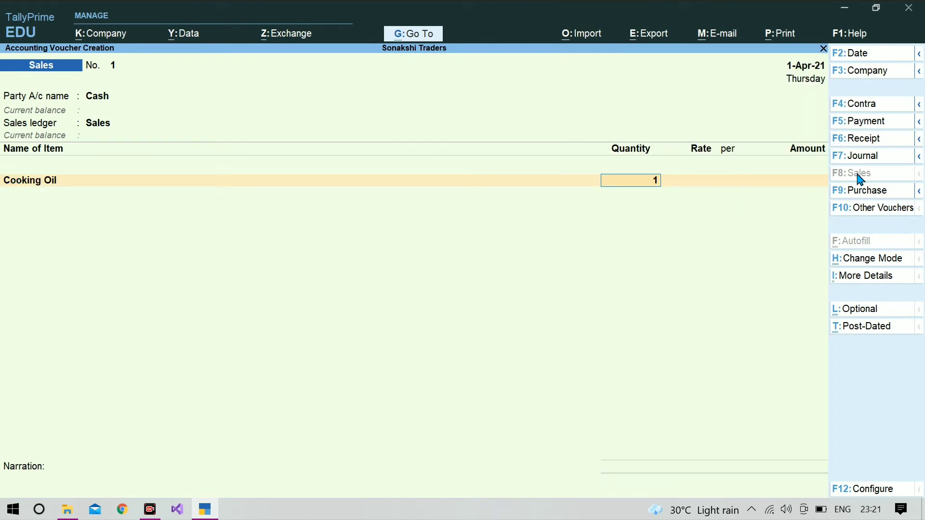
{"action": "type", "text": "1009"}
{"action": "key", "text": "BackSpace"}
{"action": "key", "text": "Return"}
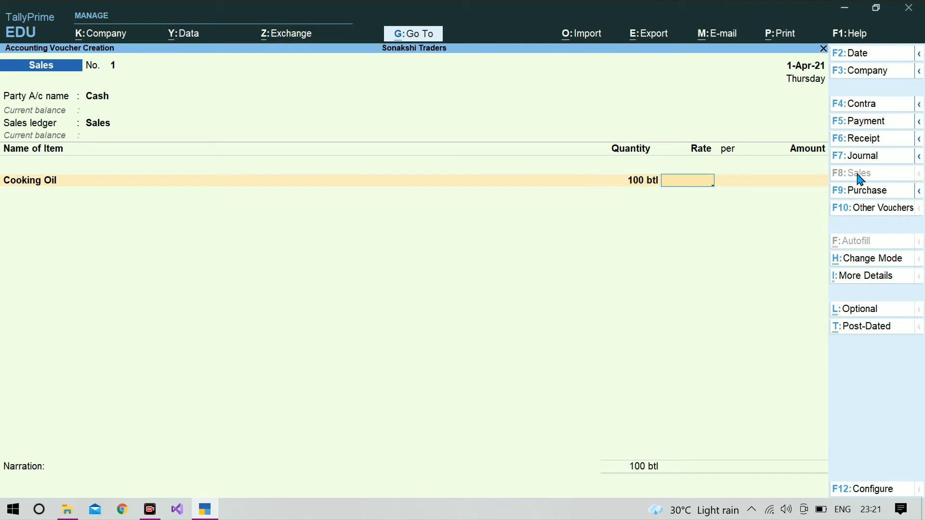
{"action": "type", "text": "100"}
{"action": "key", "text": "Return"}
{"action": "key", "text": "Return"}
{"action": "key", "text": "Return"}
{"action": "key", "text": "Return"}
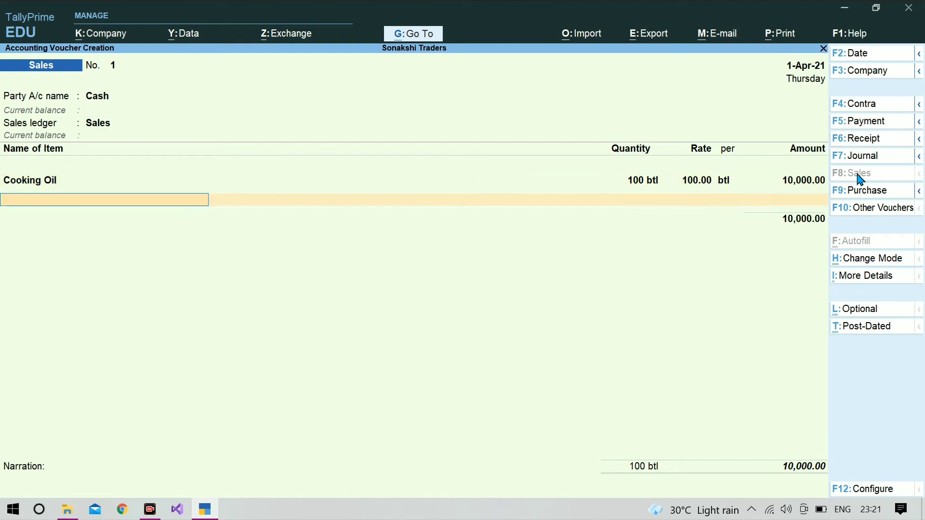
{"action": "key", "text": "Return"}
{"action": "key", "text": "Return"}
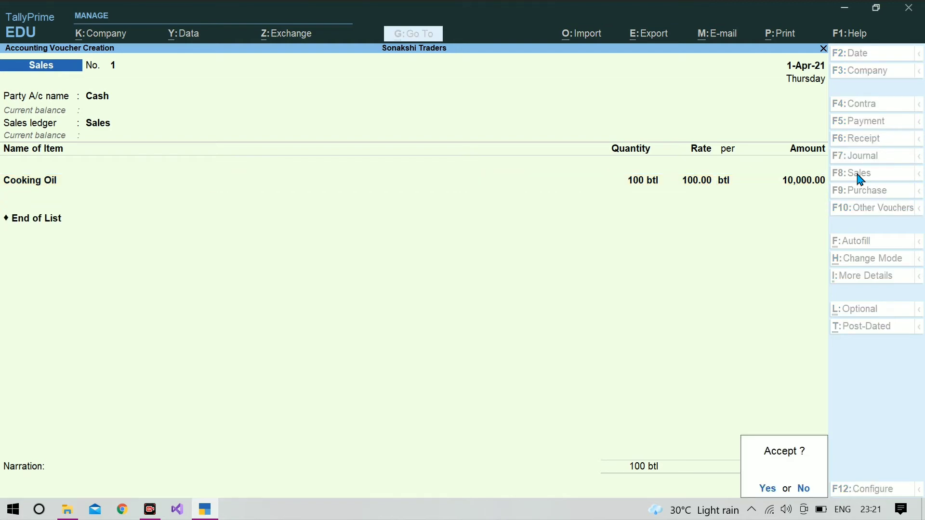
{"action": "key", "text": "Return"}
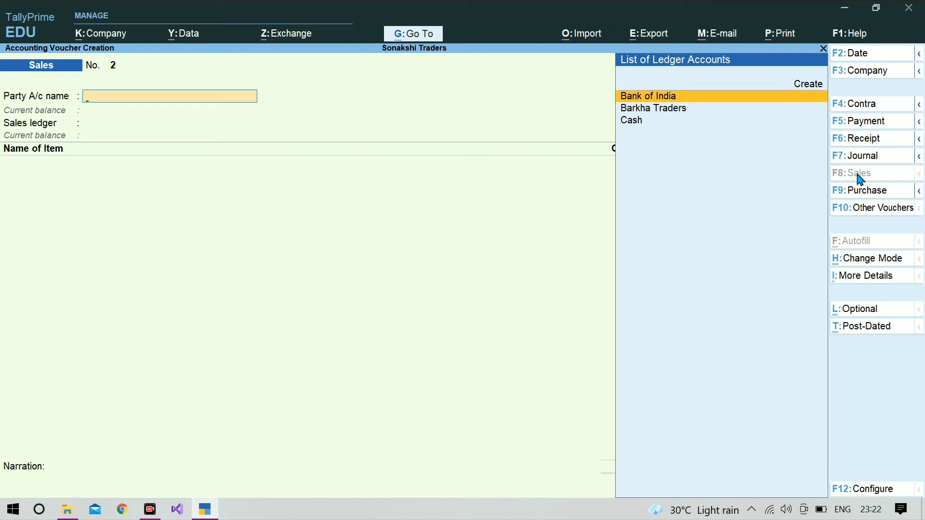
- Quit the blank second sales voucher and shut the Sonakshi Traders company
{"action": "key", "text": "Escape"}
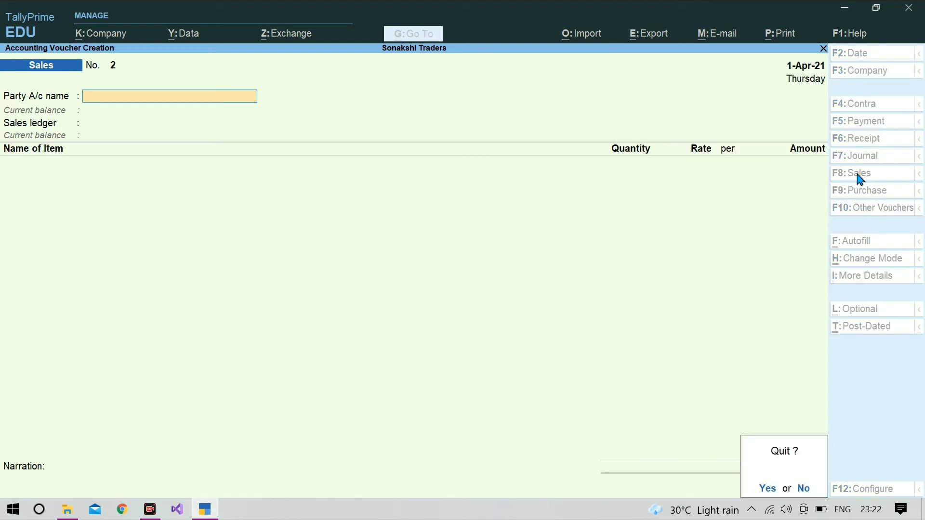
{"action": "key", "text": "y"}
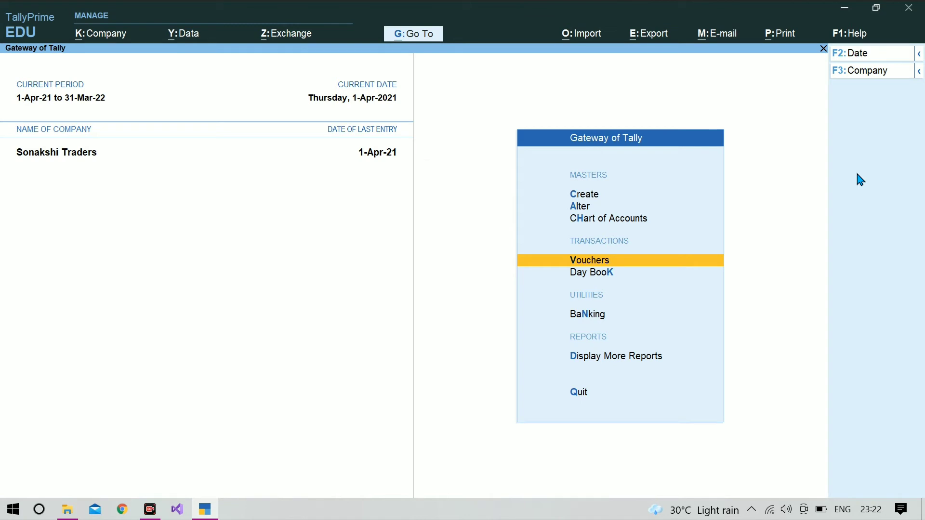
{"action": "key", "text": "F3"}
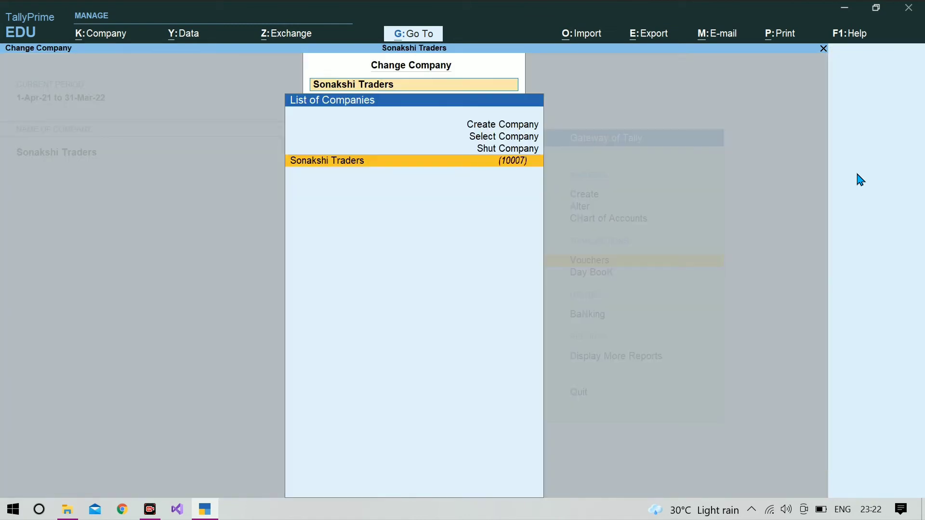
{"action": "key", "text": "Up"}
{"action": "key", "text": "Up"}
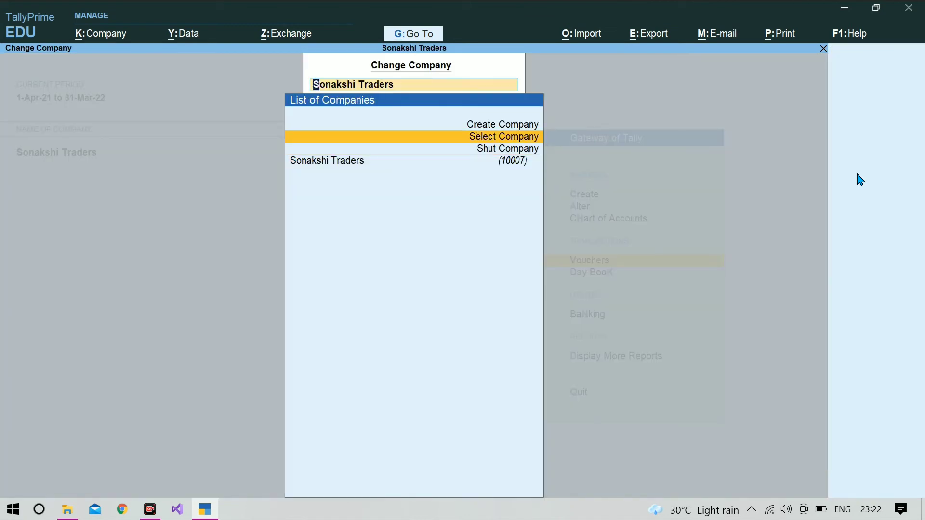
{"action": "key", "text": "Down"}
{"action": "key", "text": "Return"}
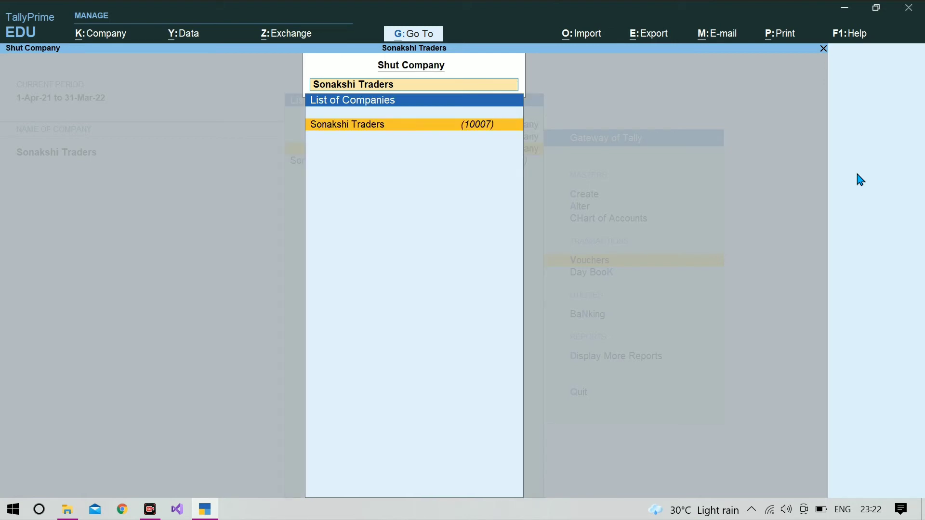
{"action": "key", "text": "Return"}
{"action": "key", "text": "Return"}
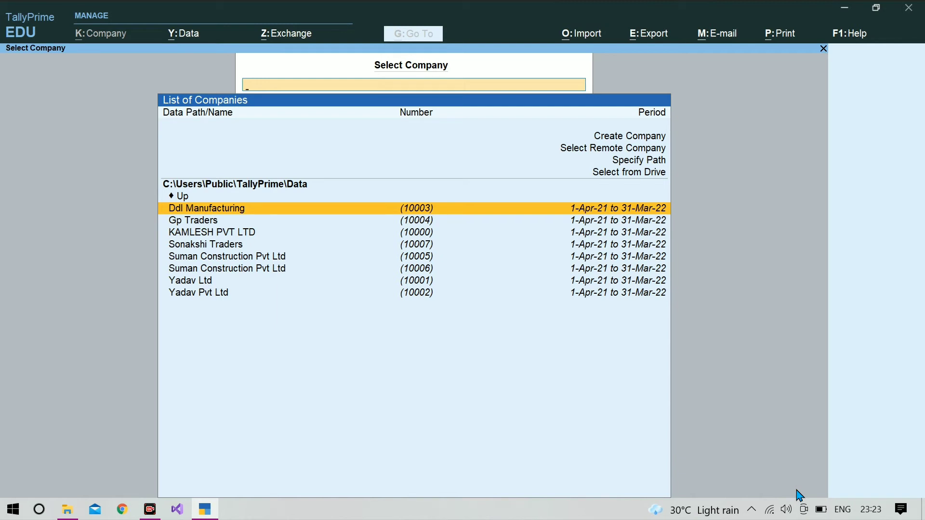
- Reopen Sonakshi Traders from the company list and log in with the username and password
{"action": "key", "text": "Down"}
{"action": "key", "text": "Down"}
{"action": "key", "text": "Down"}
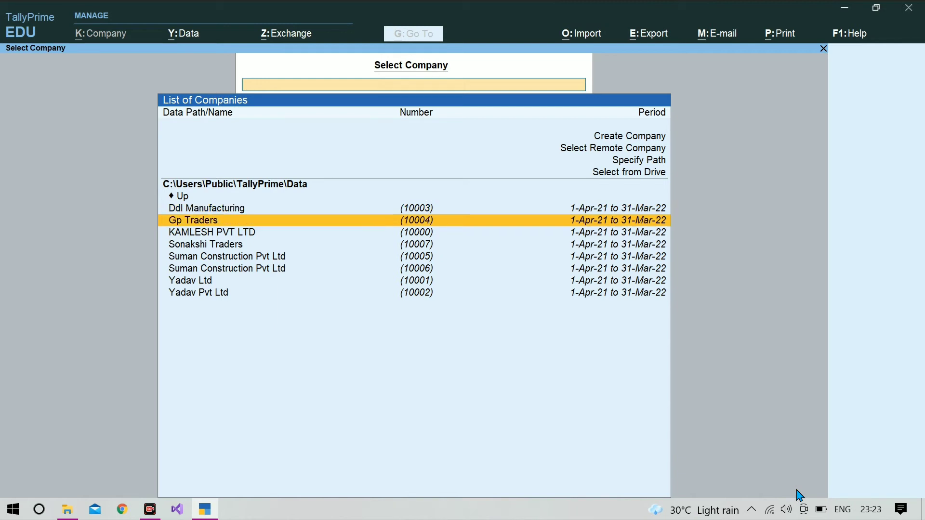
{"action": "key", "text": "Return"}
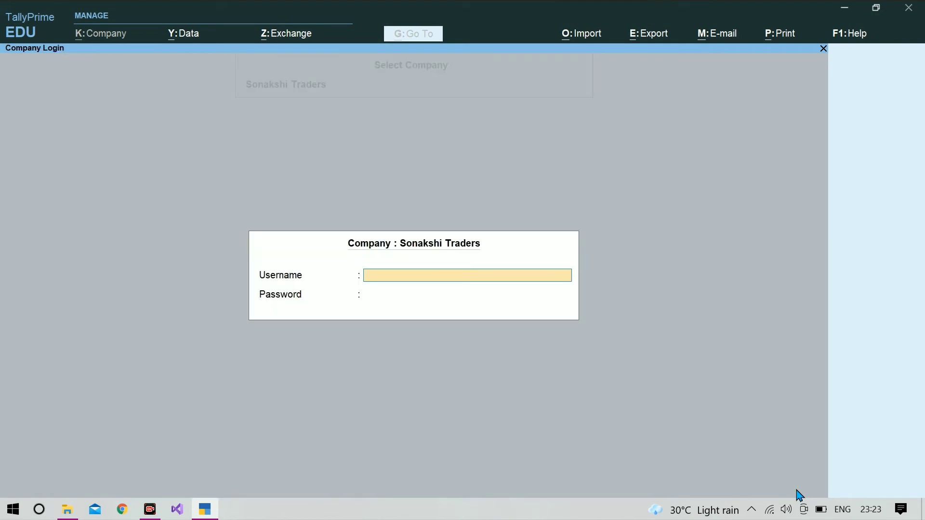
{"action": "type", "text": "aman"}
{"action": "key", "text": "Return"}
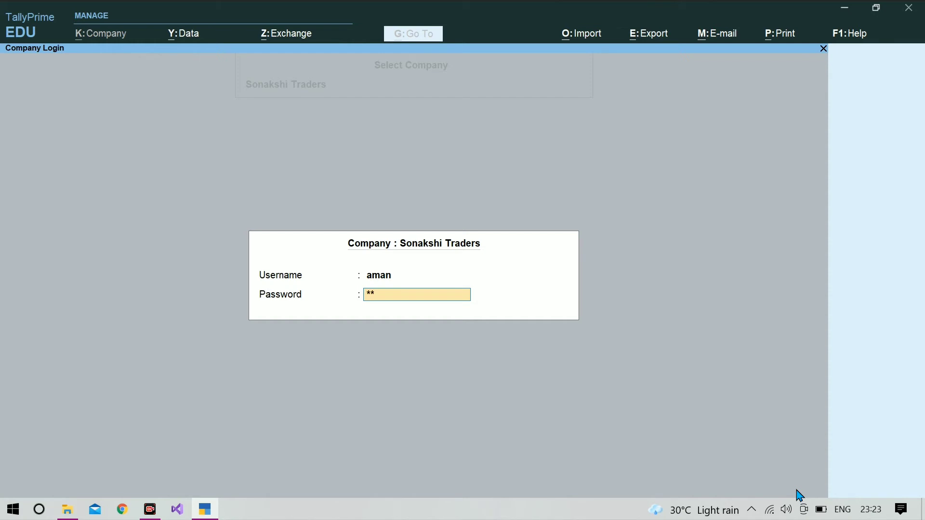
{"action": "key", "text": "Return"}
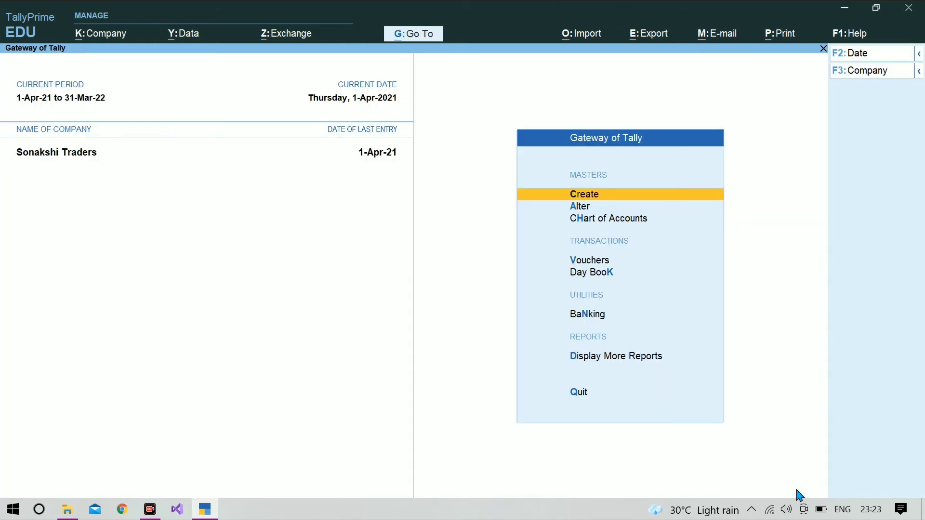
- Start sales voucher No. 2 for Barkha Traders using the Sales ledger, clearing the mistyped item name
{"action": "key", "text": "v"}
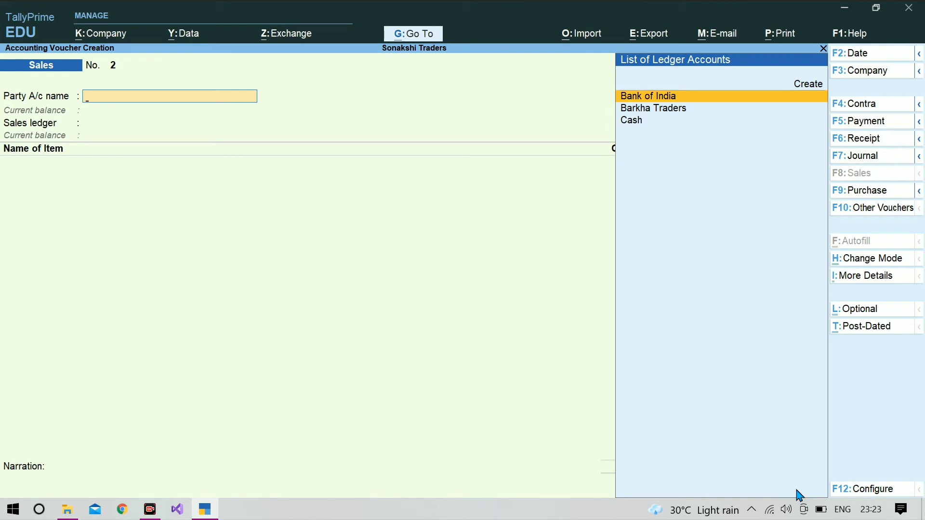
{"action": "key", "text": "Down"}
{"action": "key", "text": "Return"}
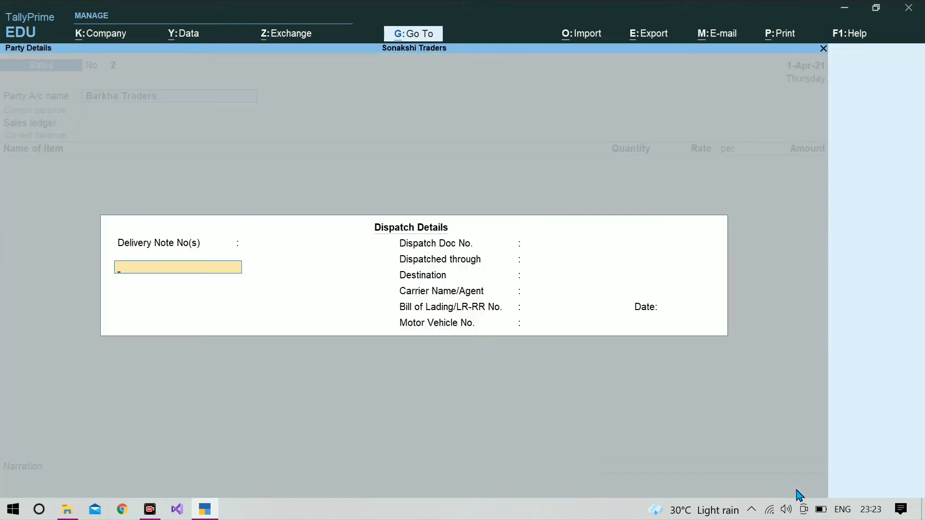
{"action": "key", "text": "ctrl+a"}
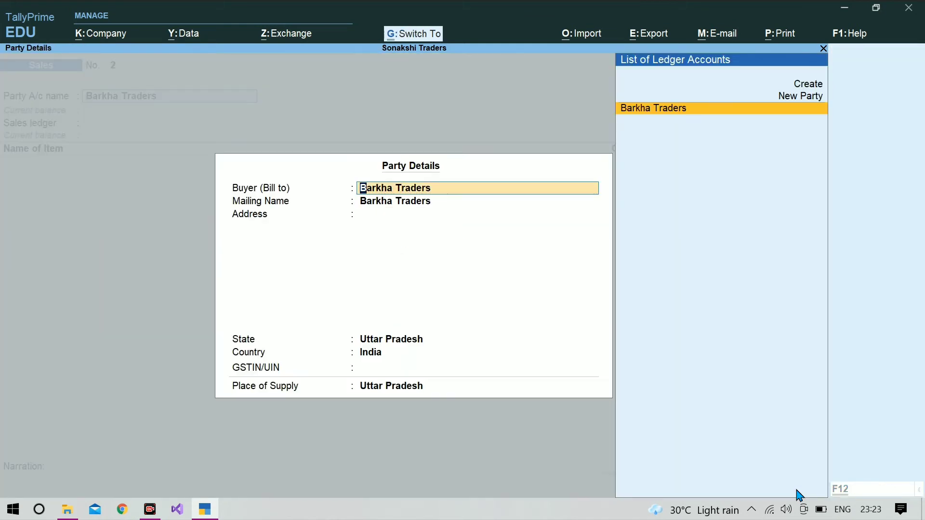
{"action": "key", "text": "ctrl+a"}
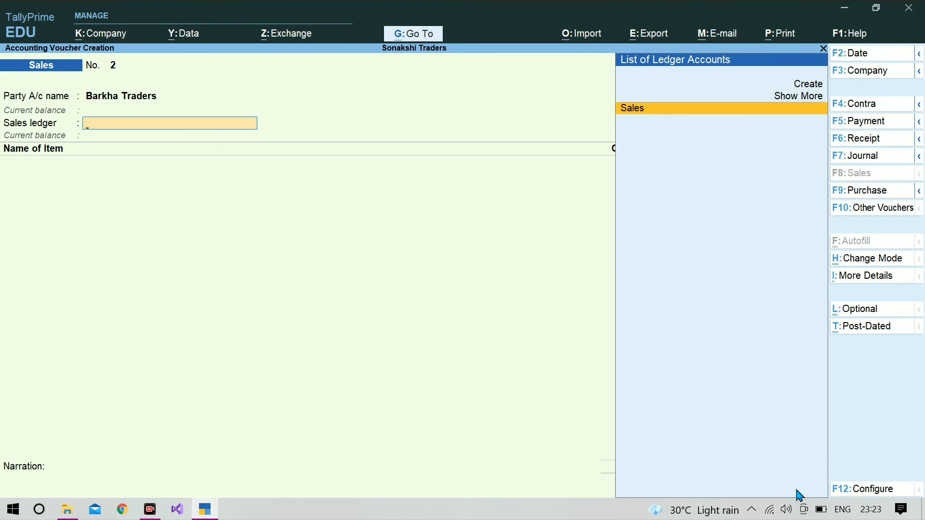
{"action": "key", "text": "Return"}
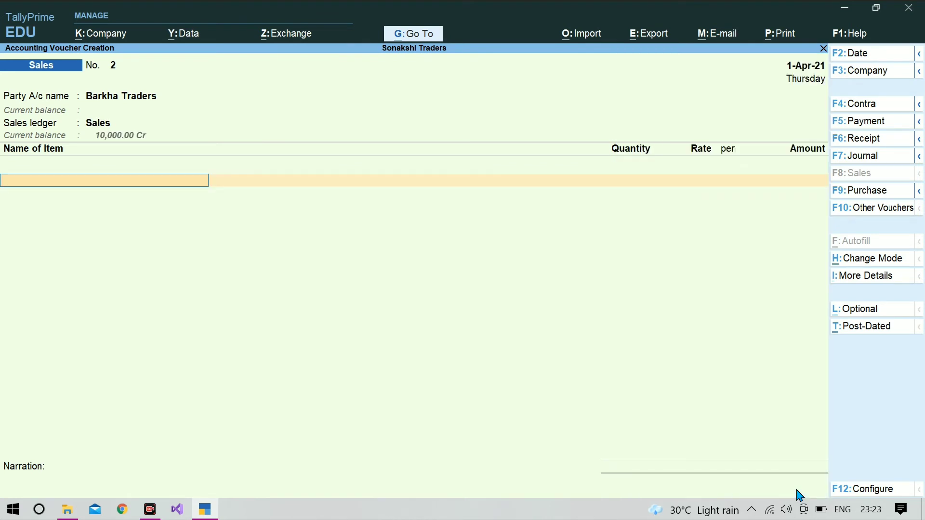
{"action": "type", "text": "a"}
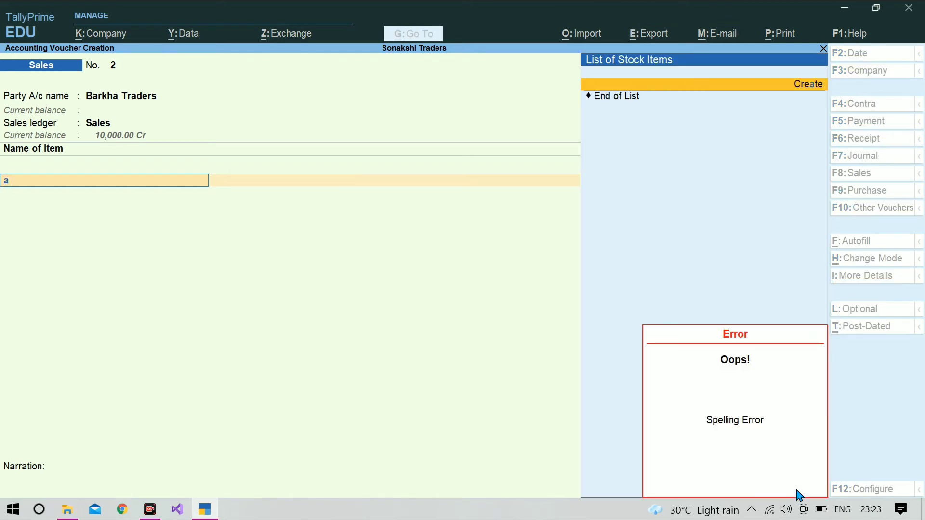
{"action": "key", "text": "a"}
{"action": "key", "text": "a"}
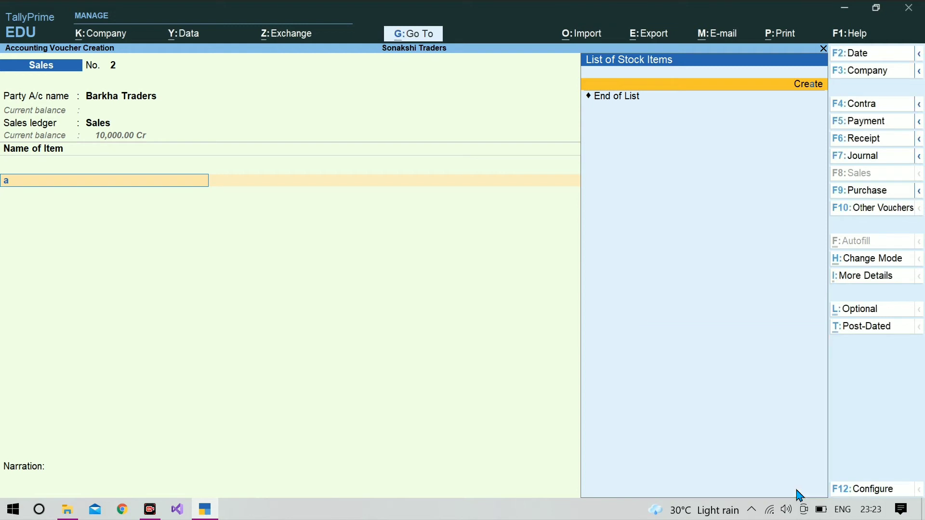
{"action": "key", "text": "BackSpace"}
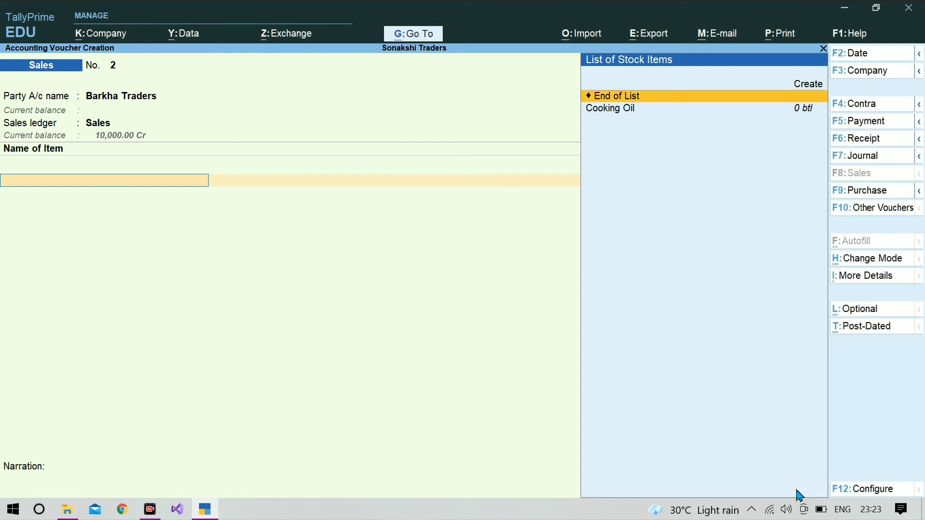
- Create an Almond Oil stock item with btl (Bottle) as its unit
{"action": "key", "text": "alt+c"}
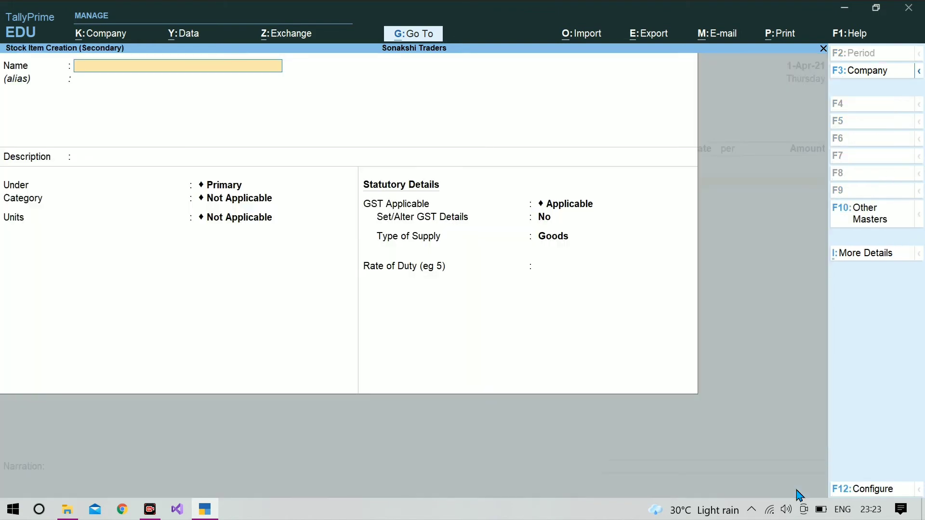
{"action": "type", "text": "Almond Oil"}
{"action": "key", "text": "Return"}
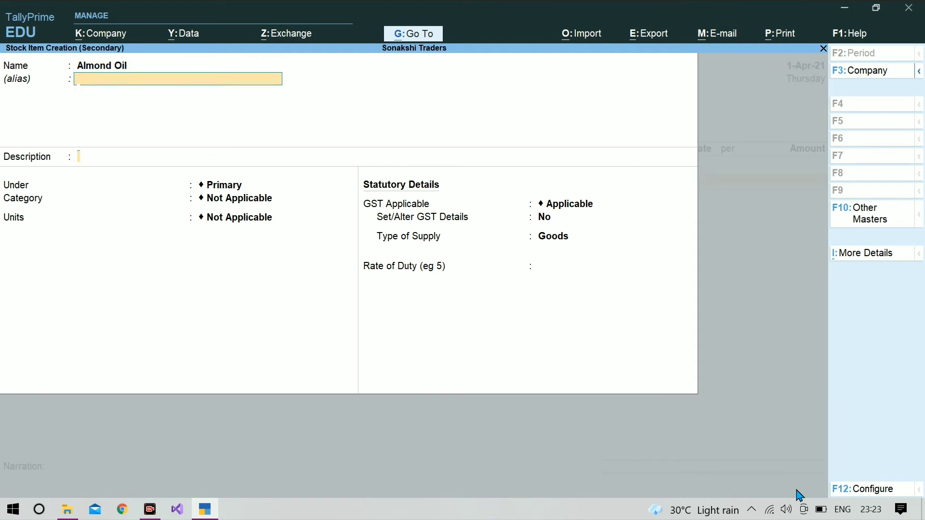
{"action": "key", "text": "Return"}
{"action": "key", "text": "Return"}
{"action": "key", "text": "Return"}
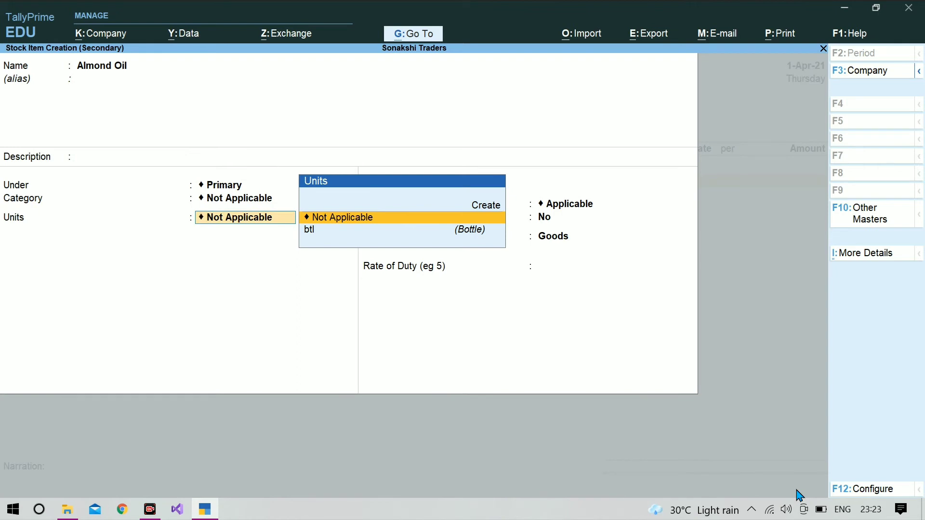
{"action": "key", "text": "Down"}
{"action": "key", "text": "Return"}
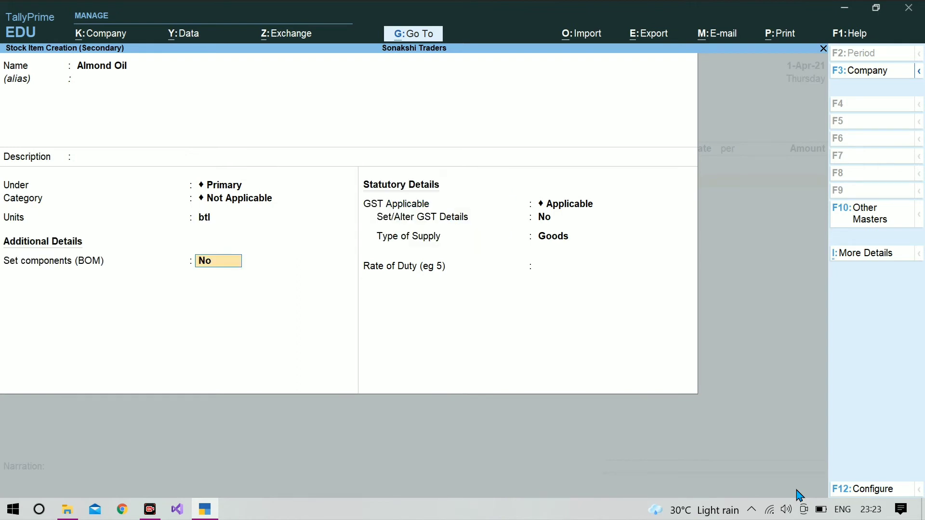
{"action": "key", "text": "ctrl+a"}
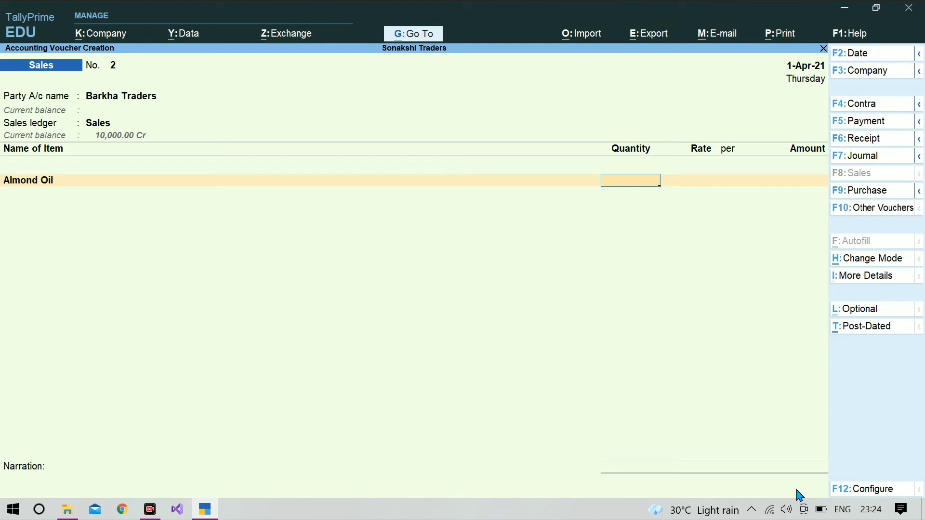
- Enter 100 btl of Almond Oil, dismiss the negative stock warning, and convert to a Purchase voucher
{"action": "type", "text": "100"}
{"action": "key", "text": "Return"}
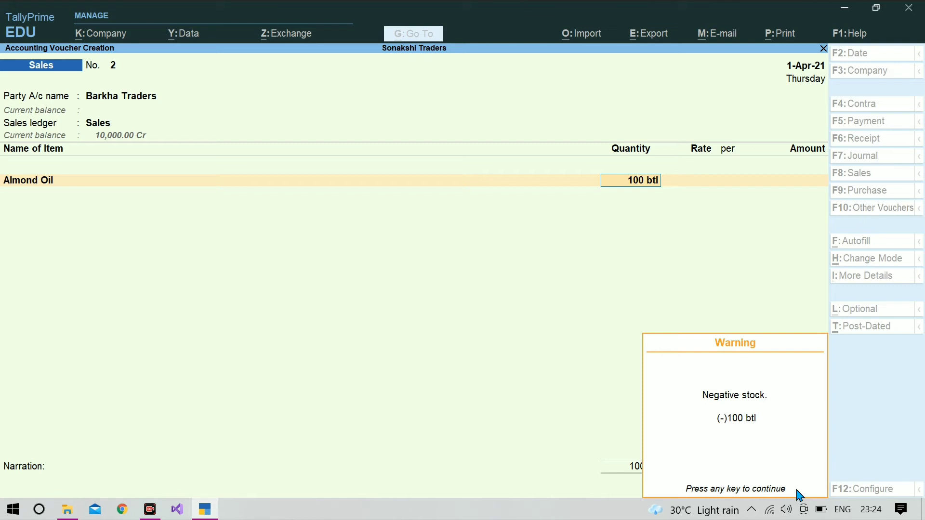
{"action": "key", "text": "Return"}
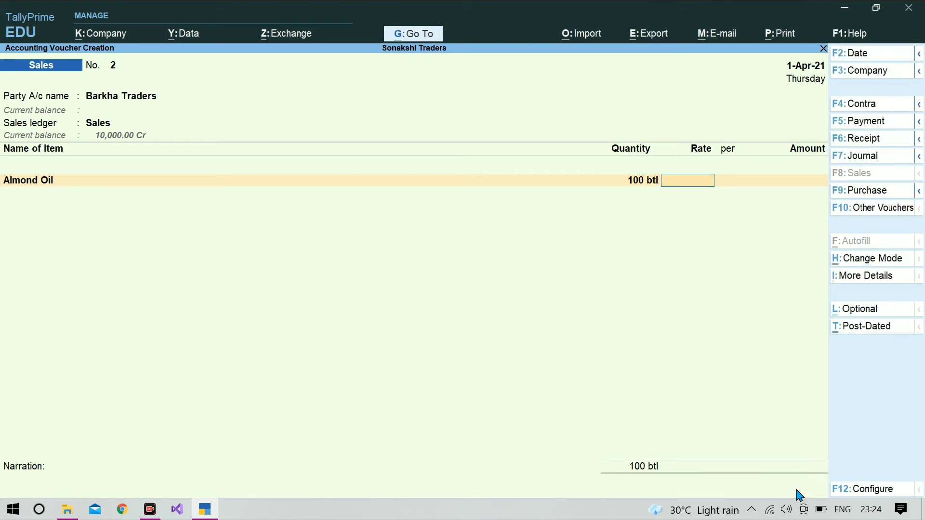
{"action": "left_click", "coordinate": [867, 195]}
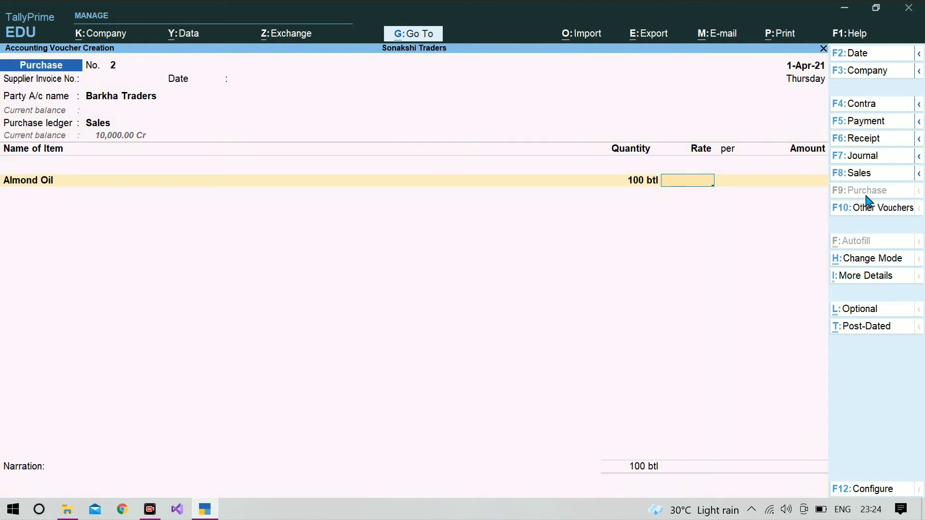
- Set Purchase A/c as the purchase ledger and re-accept Almond Oil at 100 btl
{"action": "key", "text": "Return"}
{"action": "key", "text": "Return"}
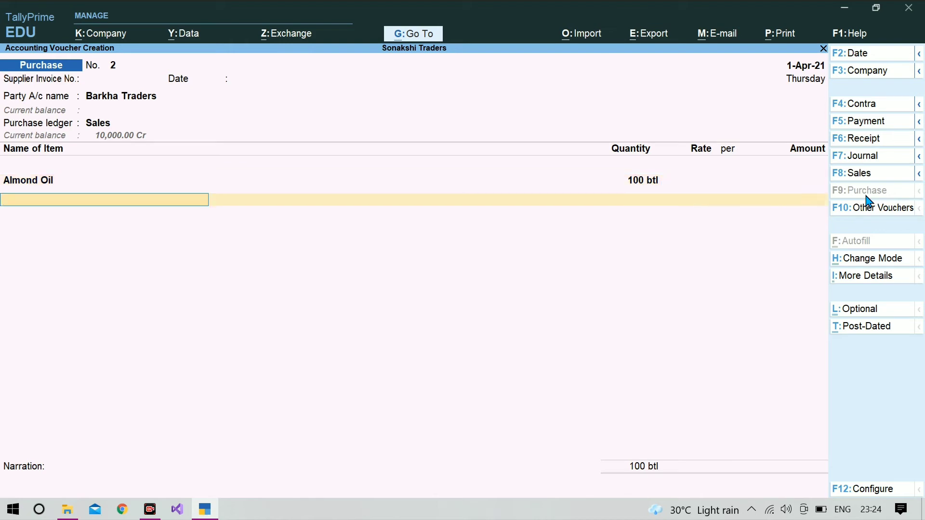
{"action": "key", "text": "BackSpace"}
{"action": "key", "text": "BackSpace"}
{"action": "key", "text": "BackSpace"}
{"action": "key", "text": "BackSpace"}
{"action": "key", "text": "BackSpace"}
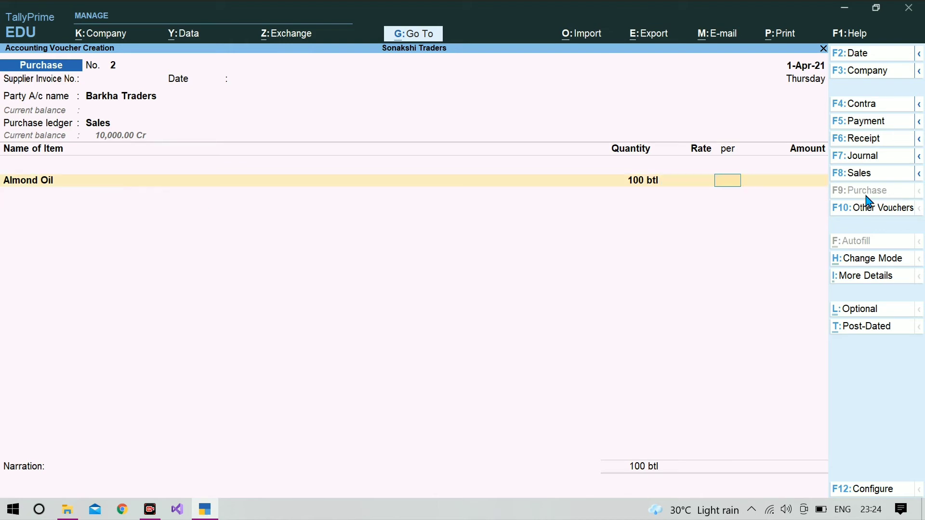
{"action": "key", "text": "BackSpace"}
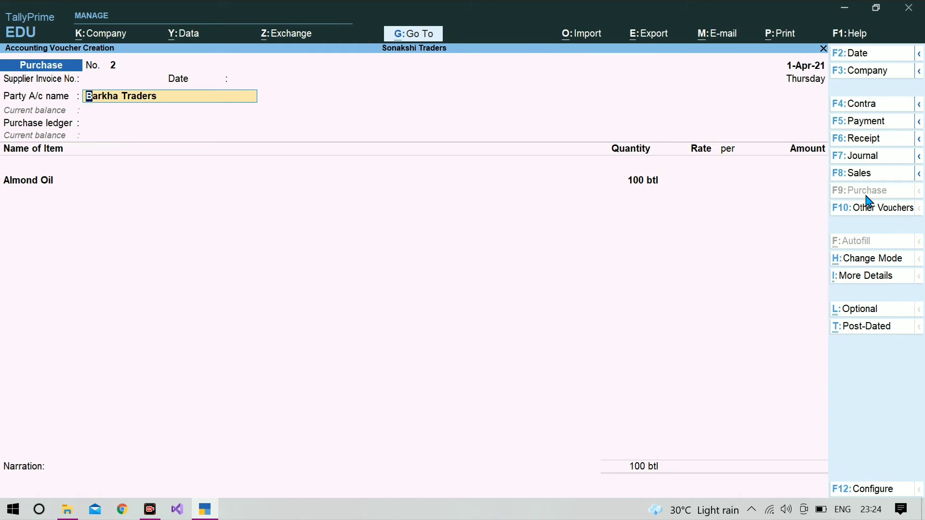
{"action": "key", "text": "Return"}
{"action": "key", "text": "Return"}
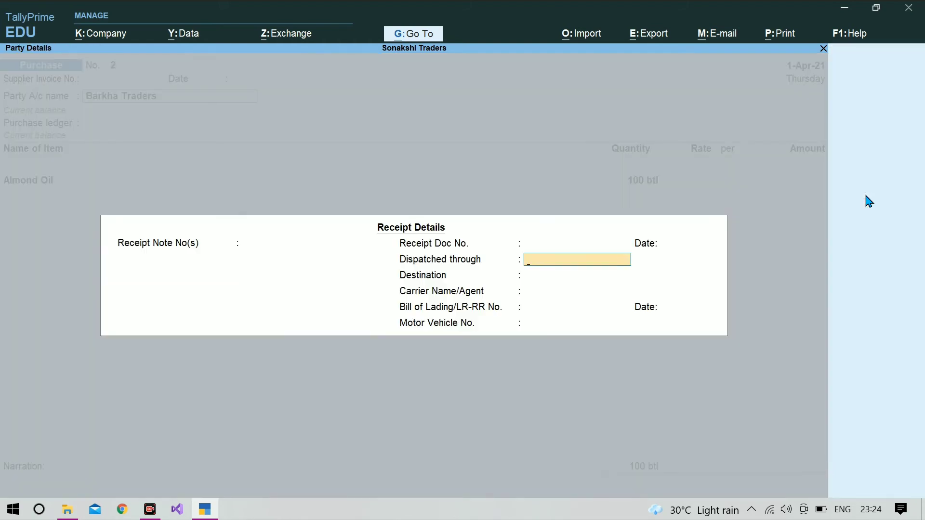
{"action": "key", "text": "ctrl+a"}
{"action": "key", "text": "ctrl+a"}
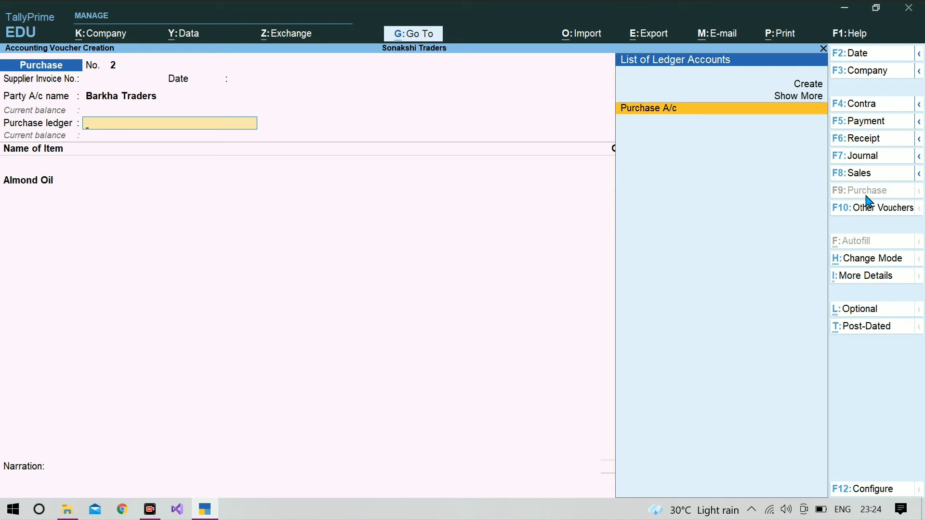
{"action": "key", "text": "Return"}
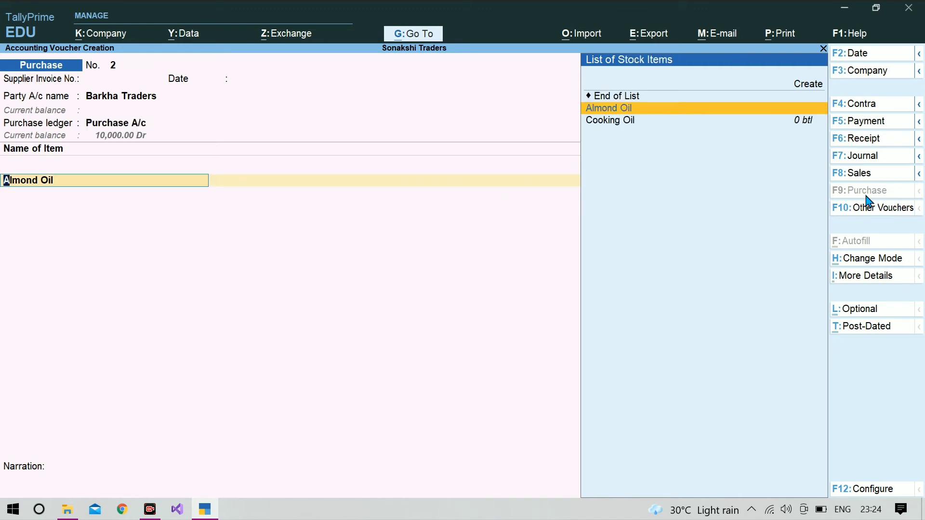
{"action": "key", "text": "Return"}
{"action": "key", "text": "Return"}
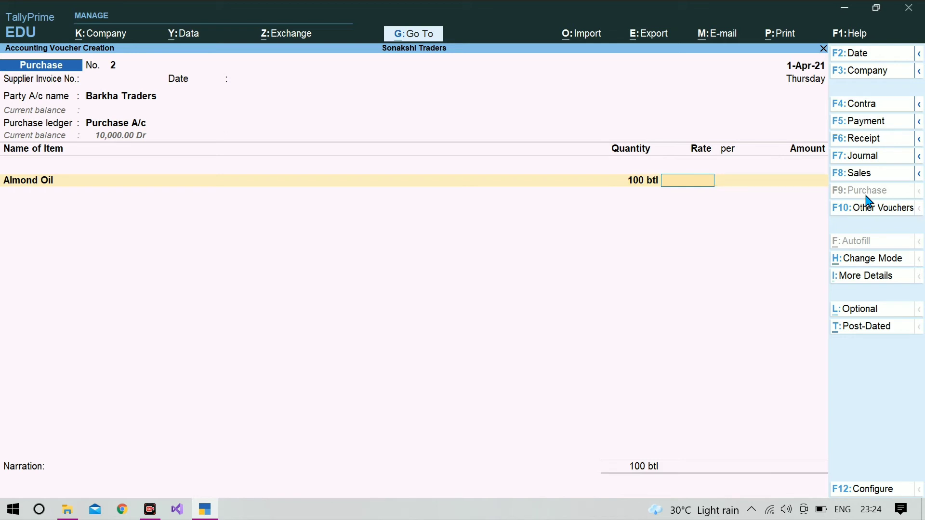
- Price Almond Oil at 75 per btl, totalling 7,500.00, and proceed to bill-wise details
{"action": "key", "text": "super+c"}
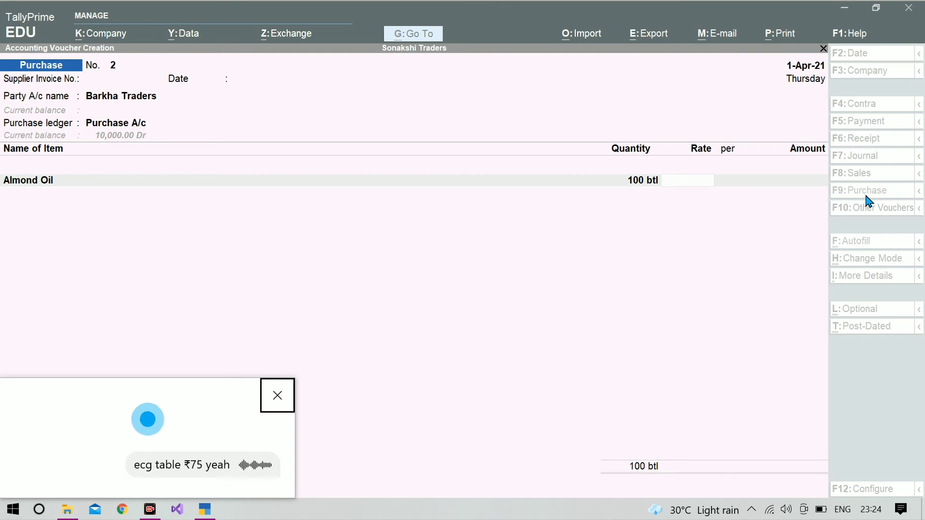
{"action": "left_click", "coordinate": [284, 397]}
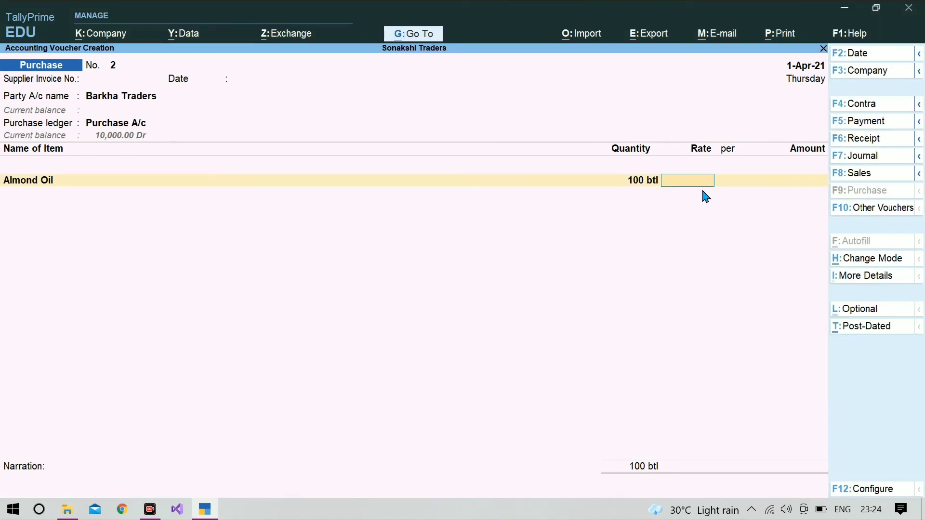
{"action": "type", "text": "75"}
{"action": "key", "text": "Return"}
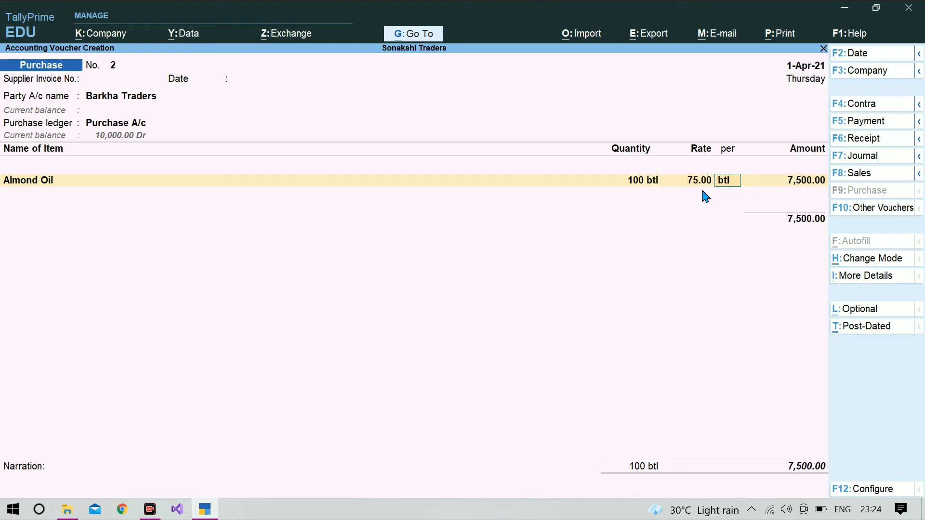
{"action": "key", "text": "Return"}
{"action": "key", "text": "Return"}
{"action": "key", "text": "Return"}
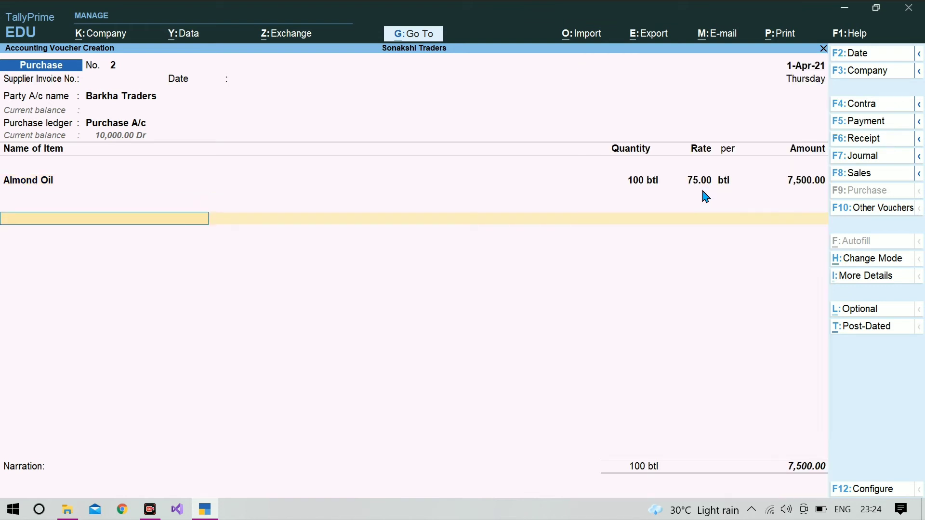
{"action": "key", "text": "Return"}
{"action": "key", "text": "Return"}
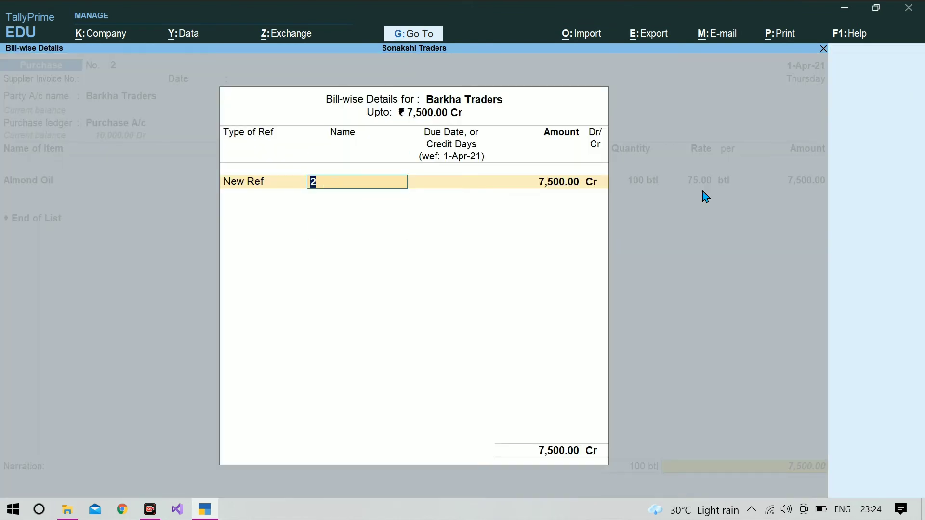
- Try Barkha-1 as the new bill reference and dismiss the already-used reference warning
{"action": "type", "text": "Barkha-1"}
{"action": "key", "text": "Return"}
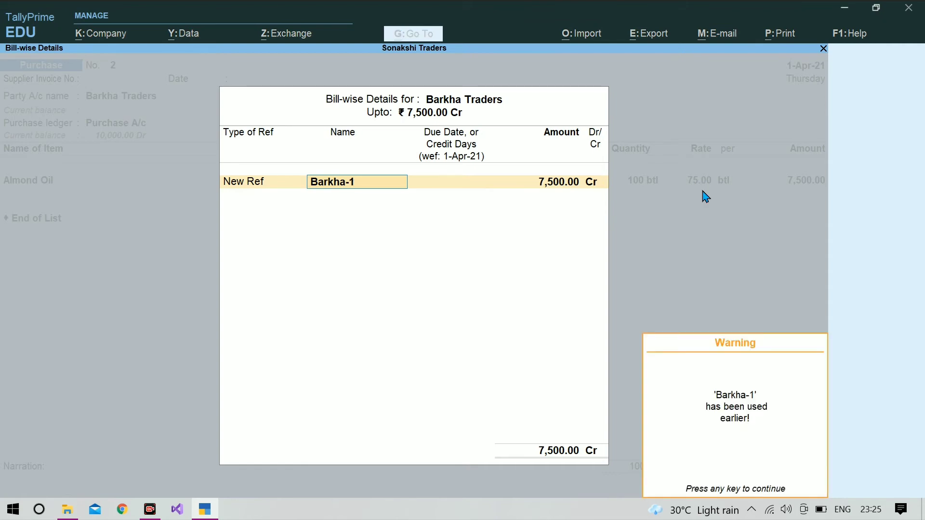
{"action": "key", "text": "Return"}
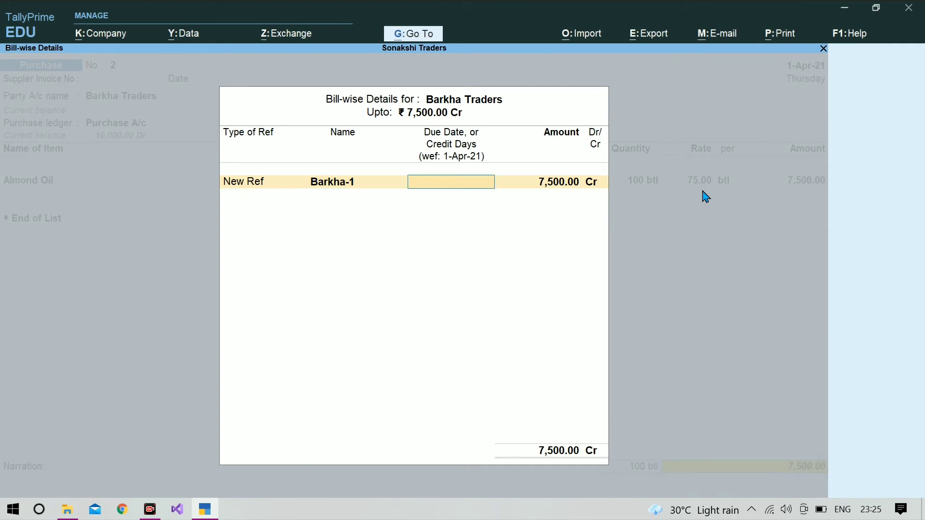
- Rename the reference to Barkha-2 for 7,500.00 Cr and save Purchase voucher 2
{"action": "key", "text": "BackSpace"}
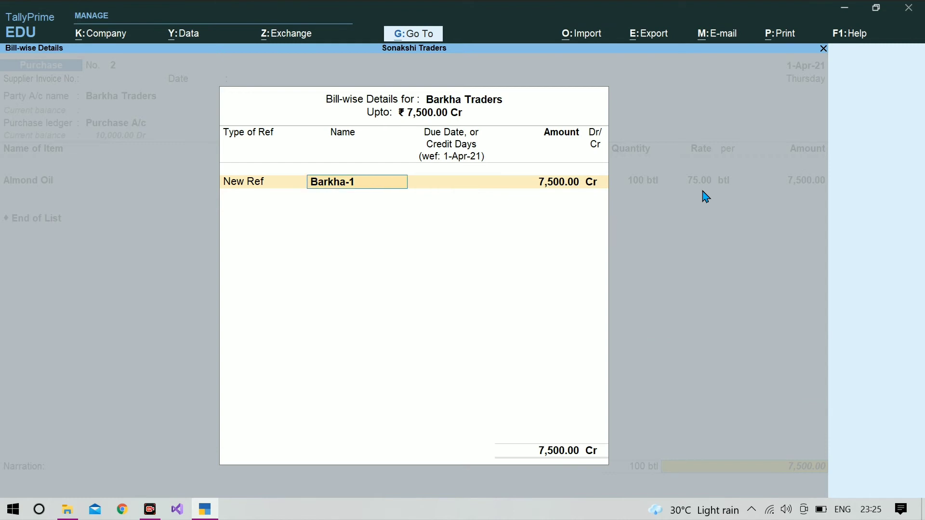
{"action": "key", "text": "Right"}
{"action": "key", "text": "Right"}
{"action": "key", "text": "Right"}
{"action": "key", "text": "Right"}
{"action": "key", "text": "Right"}
{"action": "key", "text": "BackSpace"}
{"action": "key", "text": "BackSpace"}
{"action": "key", "text": "BackSpace"}
{"action": "key", "text": "BackSpace"}
{"action": "key", "text": "BackSpace"}
{"action": "key", "text": "BackSpace"}
{"action": "key", "text": "BackSpace"}
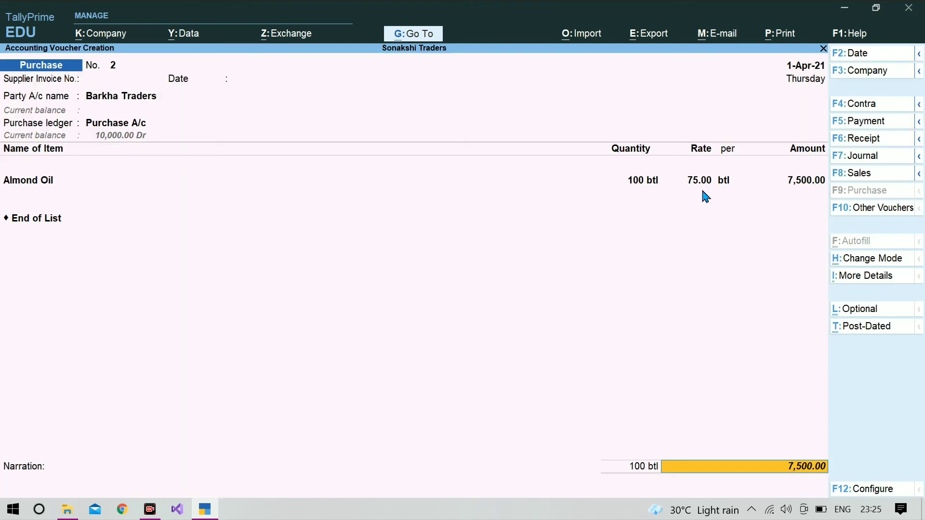
{"action": "key", "text": "Return"}
{"action": "key", "text": "Return"}
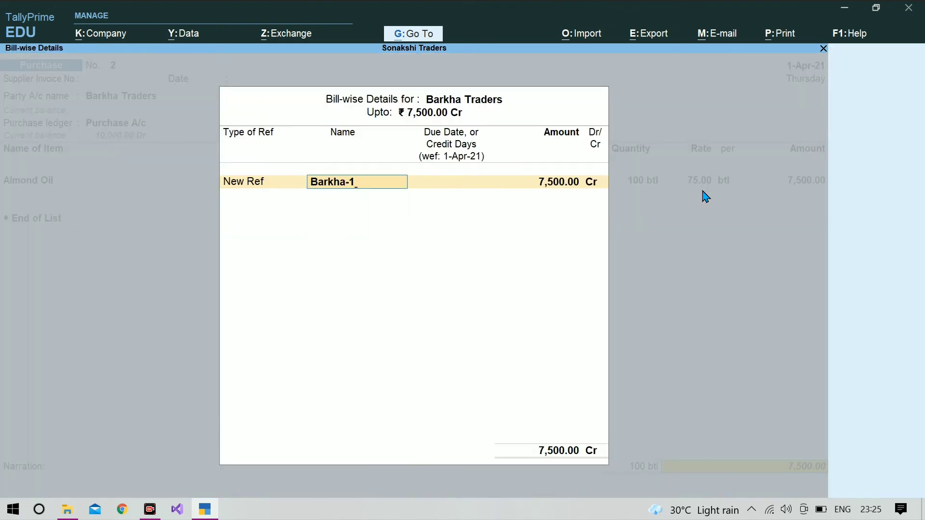
{"action": "key", "text": "BackSpace"}
{"action": "type", "text": "2"}
{"action": "key", "text": "Return"}
{"action": "key", "text": "Return"}
{"action": "key", "text": "Return"}
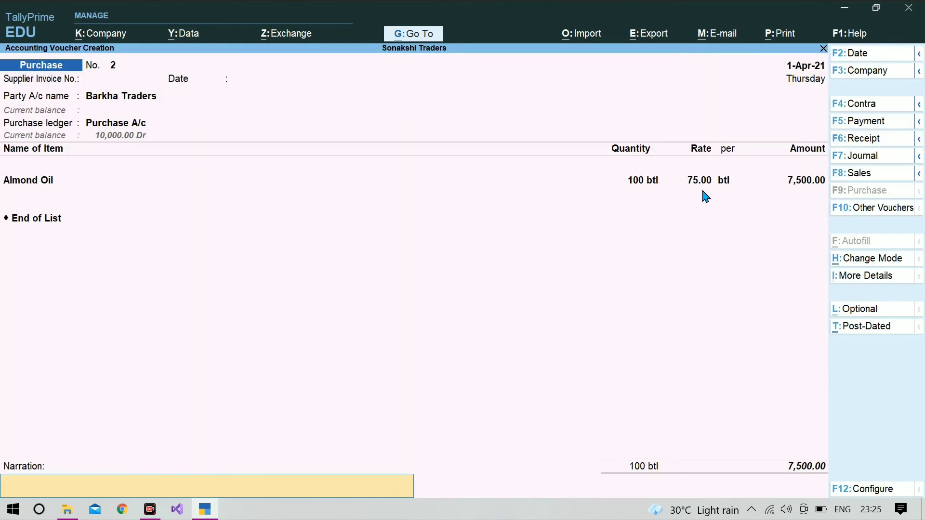
{"action": "key", "text": "Return"}
{"action": "key", "text": "Return"}
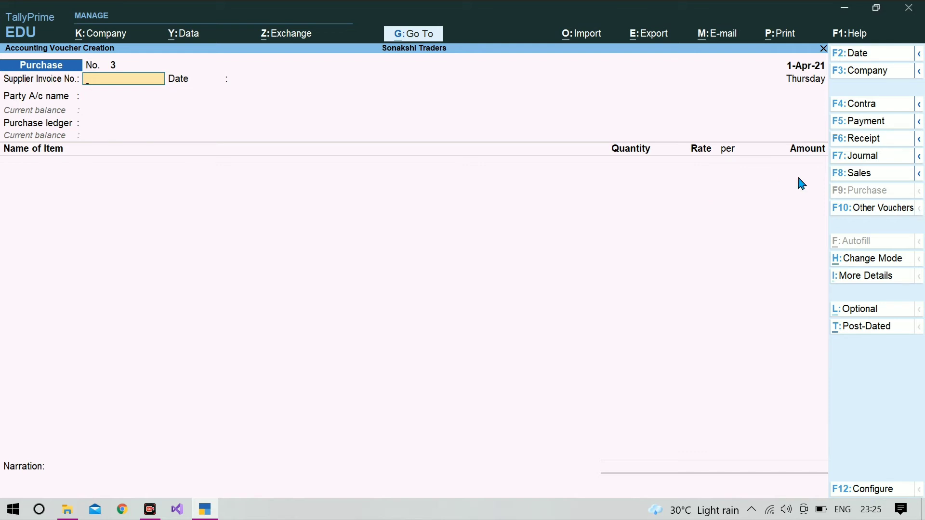
- Start Sales voucher No. 2 with Cash as party and enter the new buyer's name in Party Details
{"action": "left_click", "coordinate": [847, 178]}
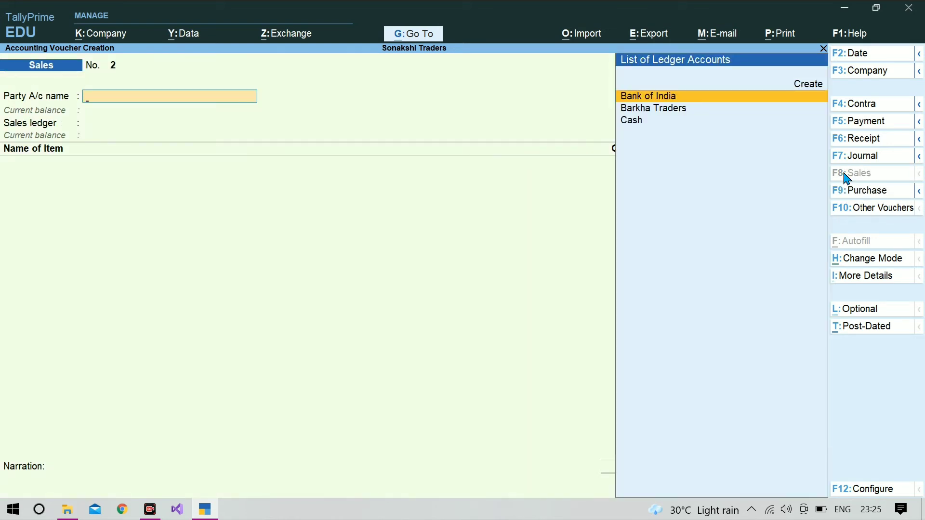
{"action": "key", "text": "Down"}
{"action": "key", "text": "Down"}
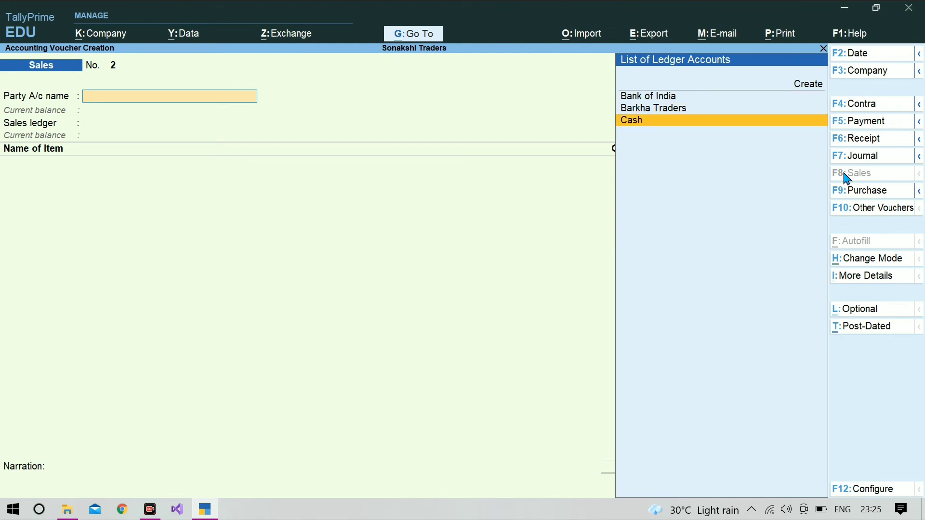
{"action": "key", "text": "Return"}
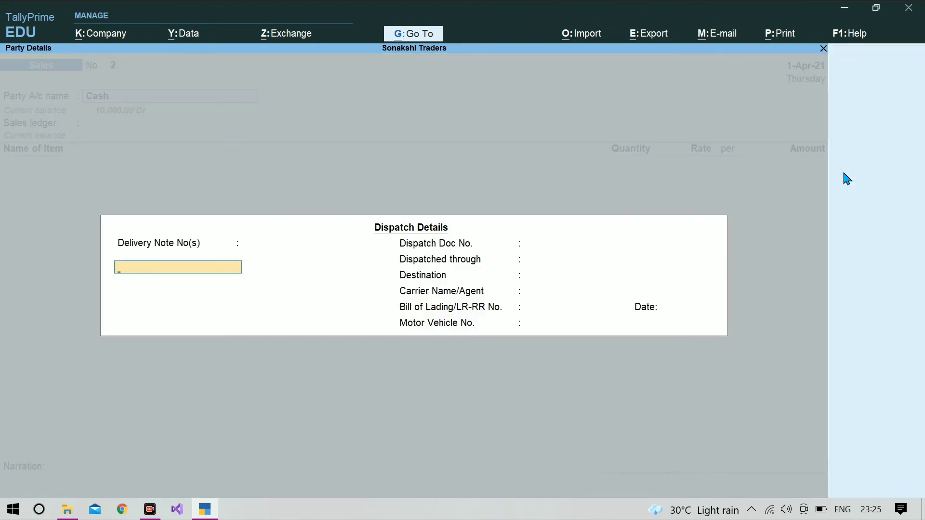
{"action": "key", "text": "ctrl+a"}
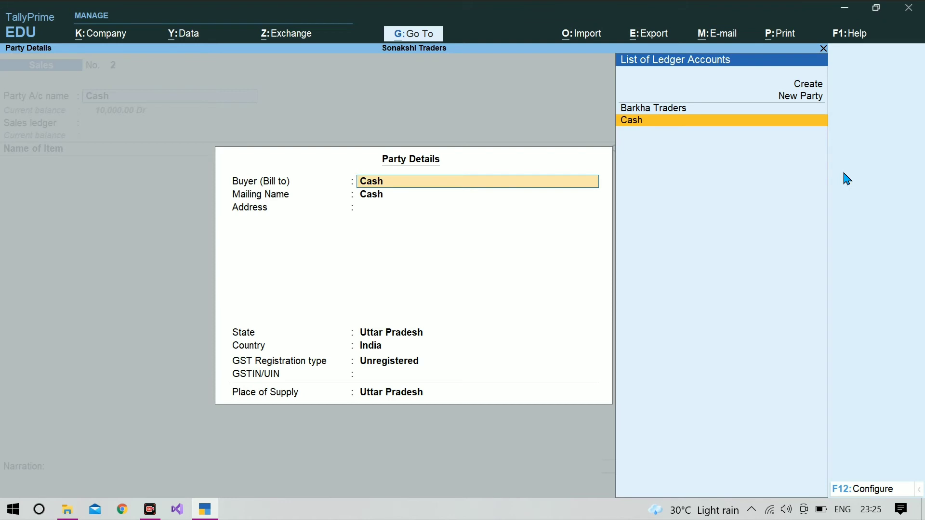
{"action": "type", "text": "Manoj"}
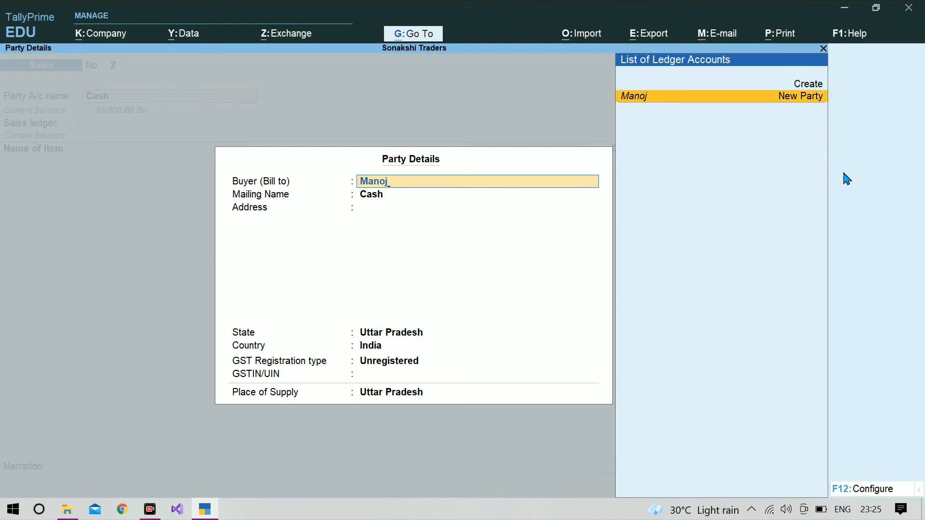
{"action": "key", "text": "Return"}
{"action": "key", "text": "Return"}
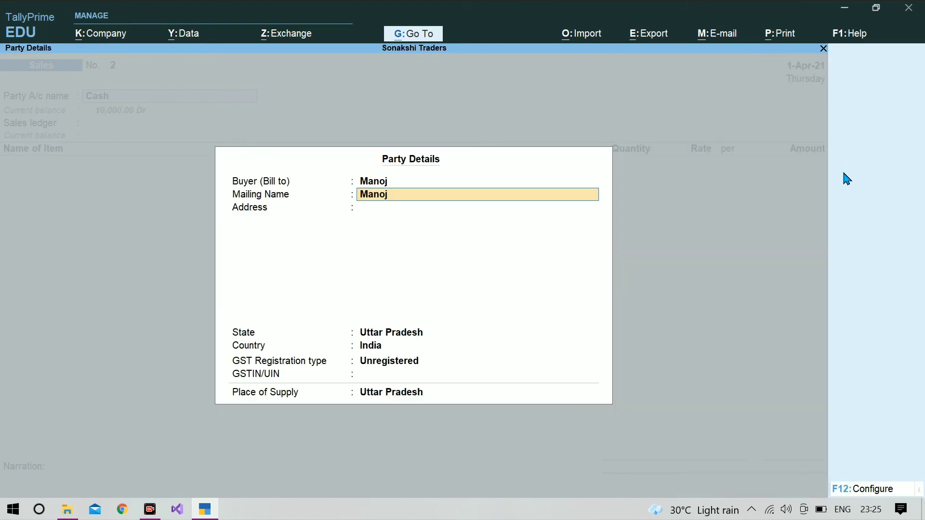
{"action": "key", "text": "ctrl+a"}
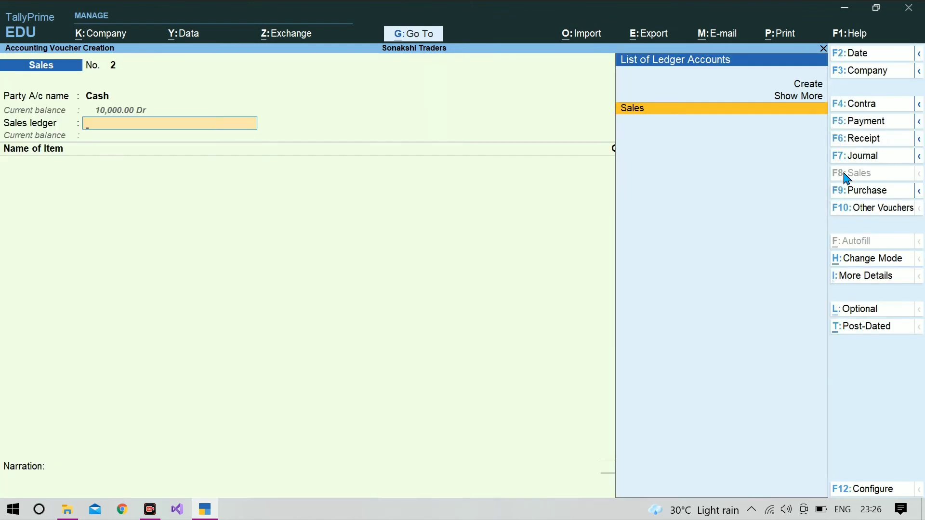
- Sell 100 btl of Almond Oil at 75.00 through the Sales ledger and save the voucher
{"action": "key", "text": "Return"}
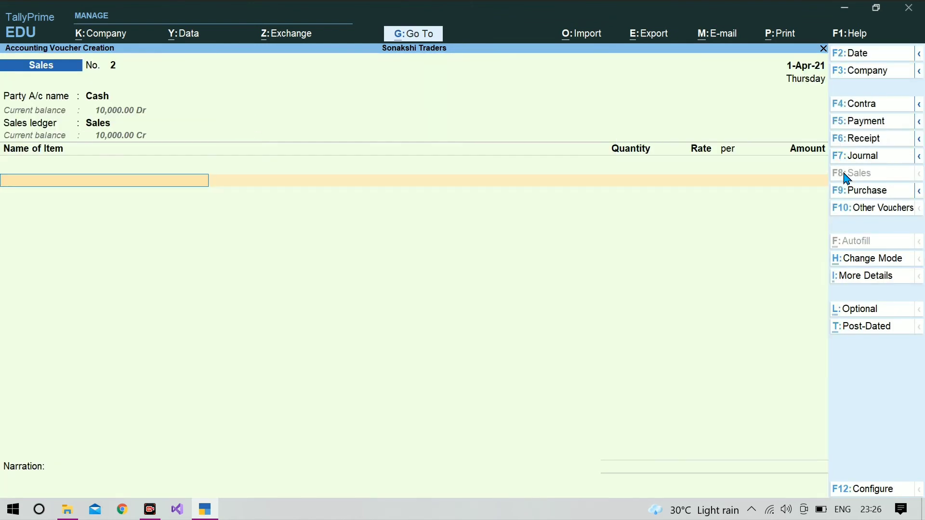
{"action": "type", "text": "A"}
{"action": "key", "text": "Return"}
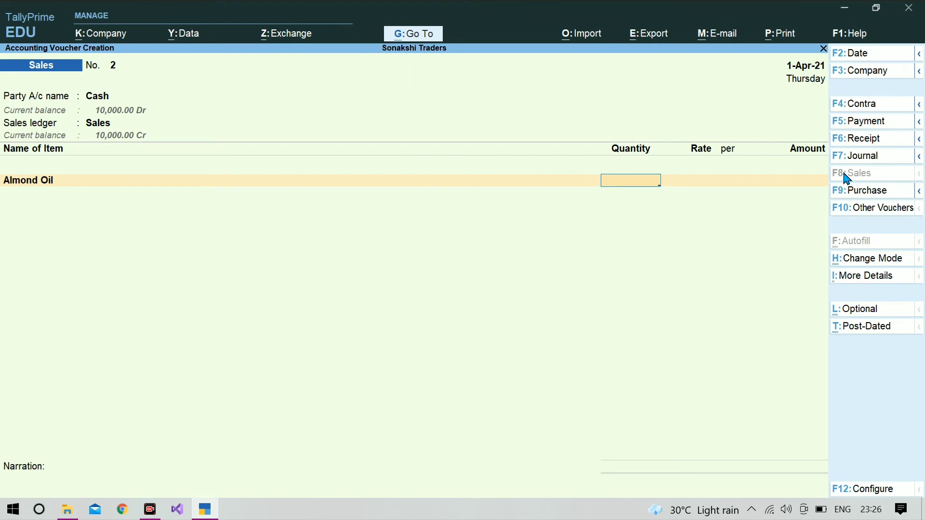
{"action": "type", "text": "100"}
{"action": "key", "text": "Return"}
{"action": "type", "text": "7"}
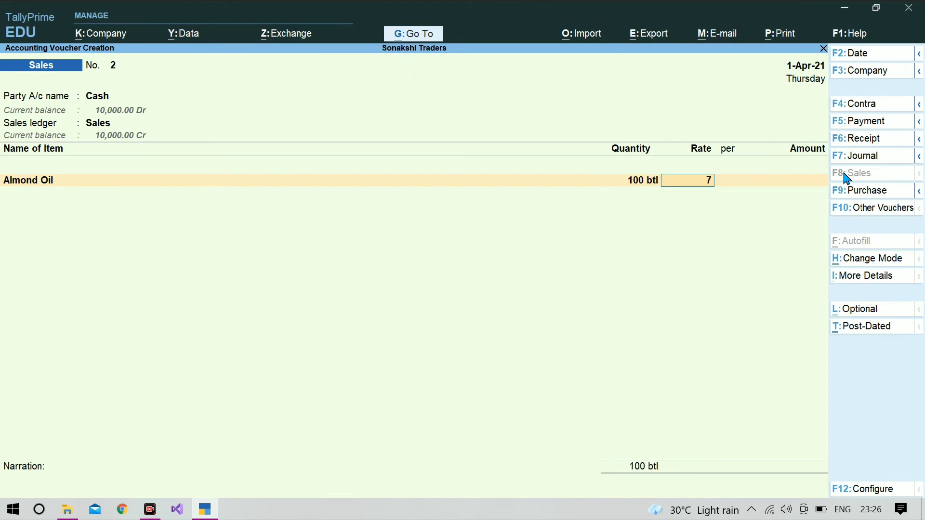
{"action": "type", "text": "5"}
{"action": "key", "text": "Return"}
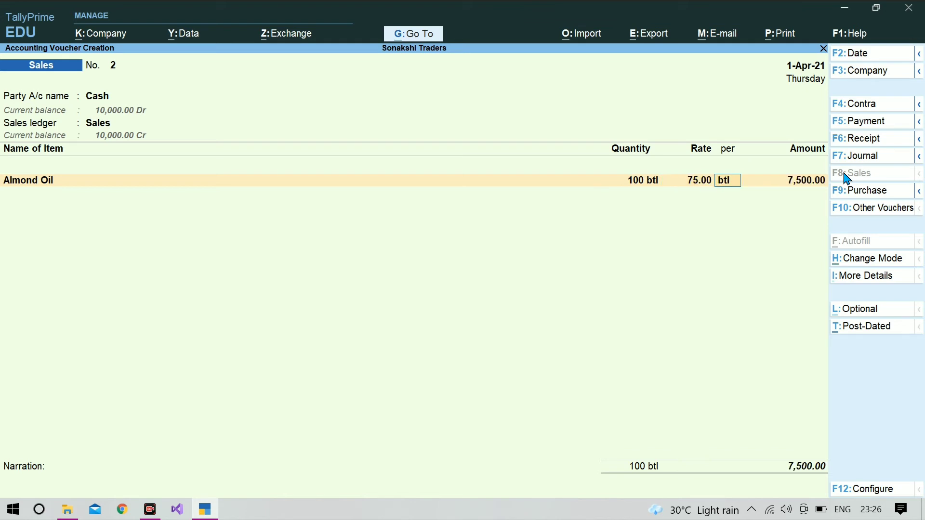
{"action": "key", "text": "Return"}
{"action": "key", "text": "Return"}
{"action": "key", "text": "Return"}
{"action": "key", "text": "Return"}
{"action": "key", "text": "Return"}
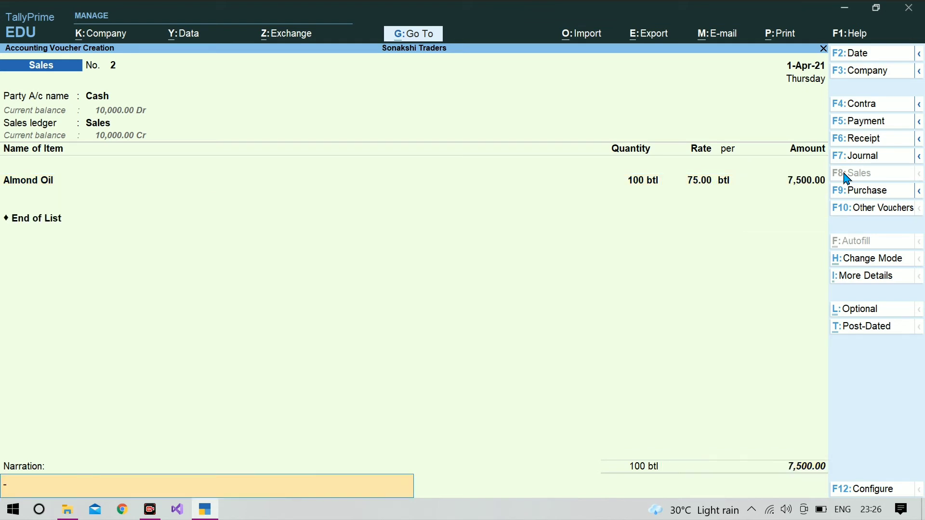
{"action": "key", "text": "Return"}
{"action": "key", "text": "Return"}
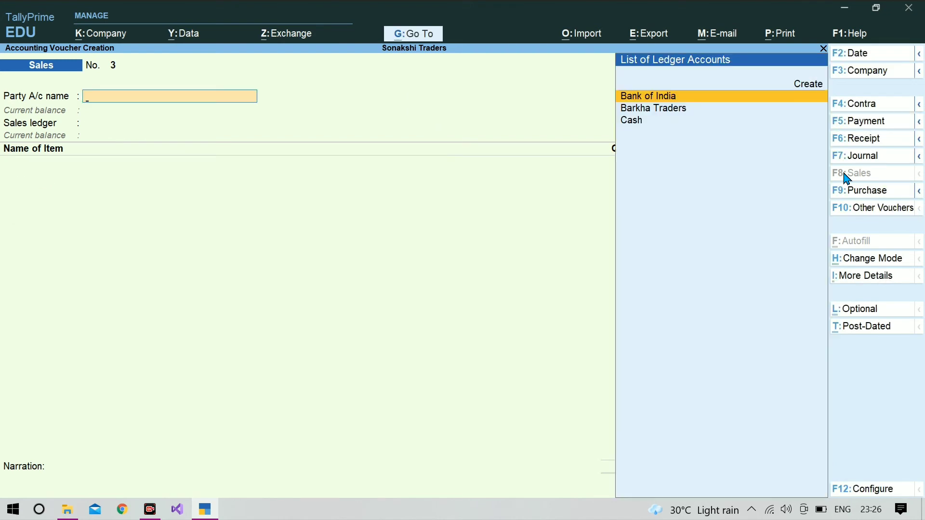
- Enter a payment of 7,500.00 from Bank of India to Barkha Traders
{"action": "left_click", "coordinate": [868, 126]}
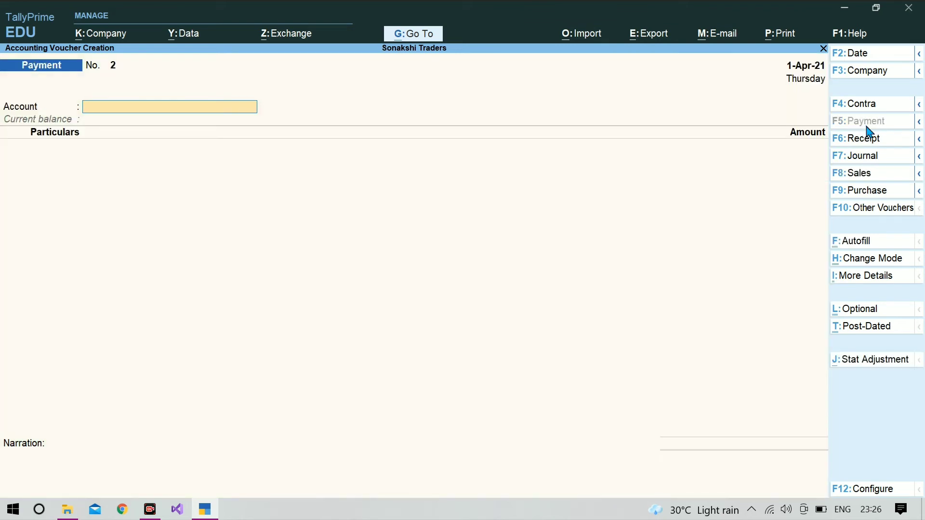
{"action": "type", "text": "Ba"}
{"action": "key", "text": "Return"}
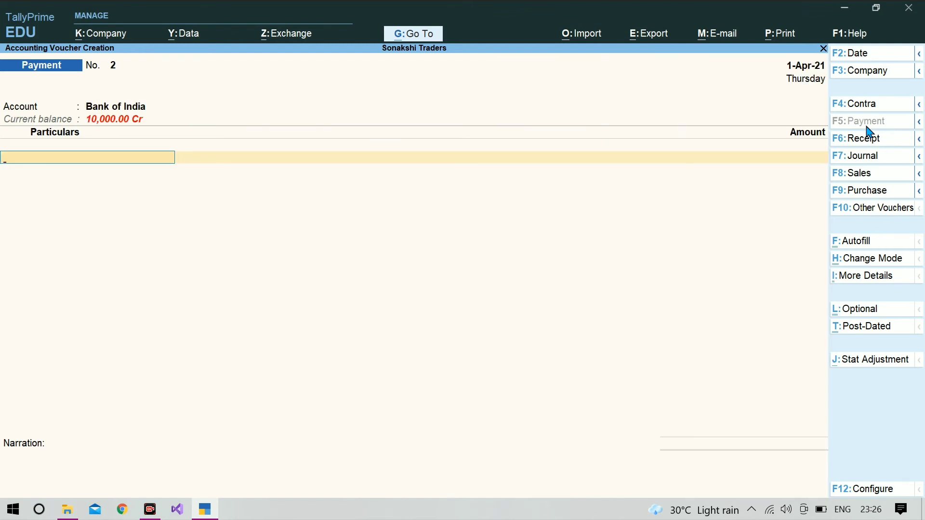
{"action": "type", "text": "Ba"}
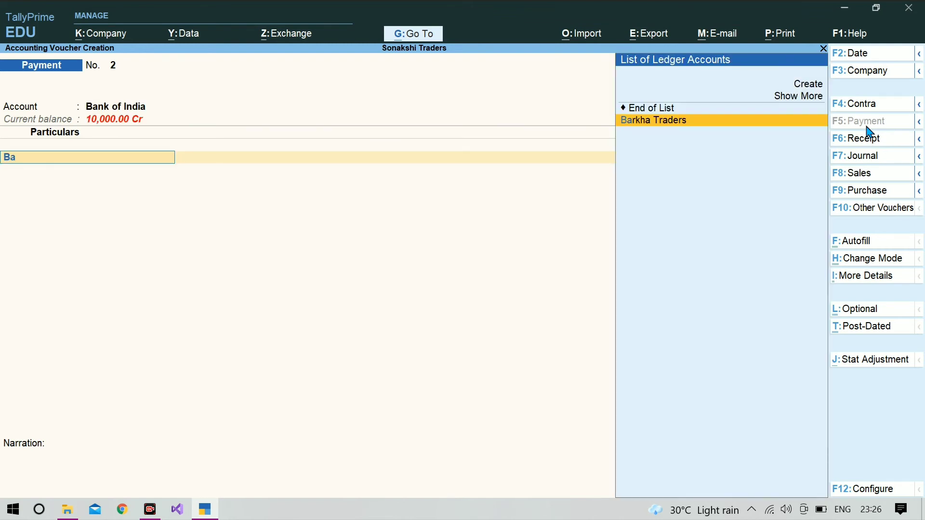
{"action": "key", "text": "Return"}
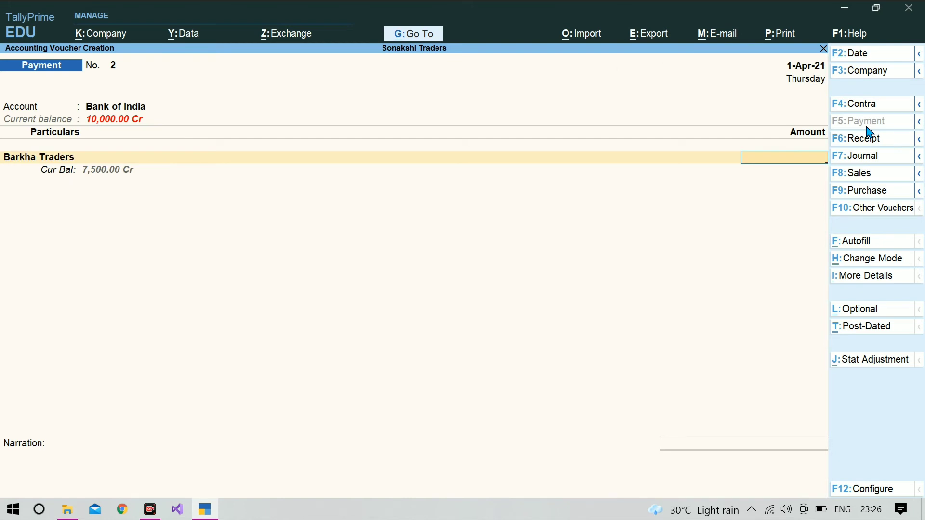
{"action": "type", "text": "7500"}
{"action": "key", "text": "Return"}
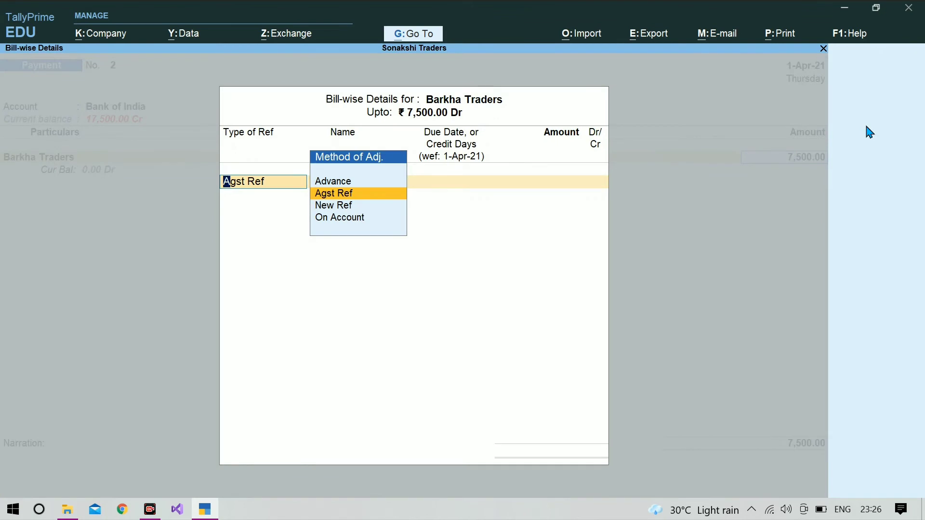
- Settle it against bill Barkha-2, allocate it as a cheque, and save Payment No. 2
{"action": "key", "text": "Return"}
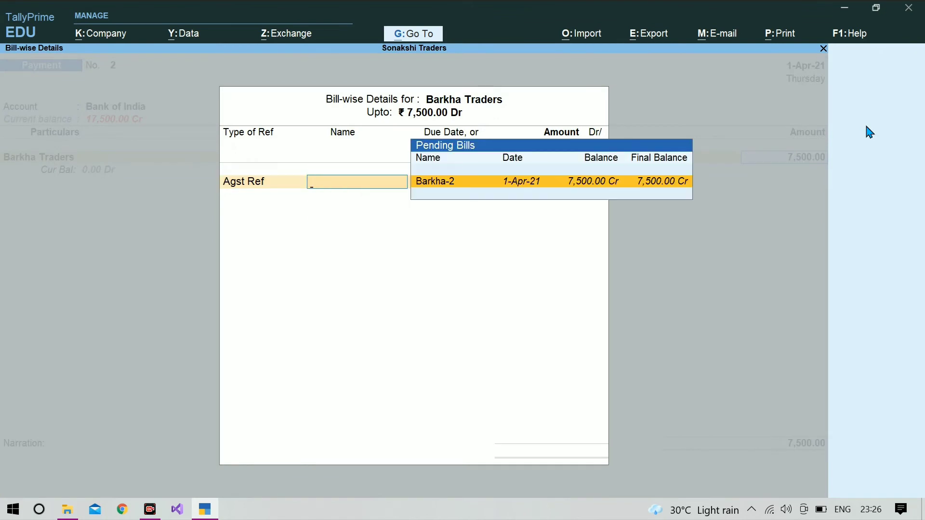
{"action": "key", "text": "Return"}
{"action": "key", "text": "Return"}
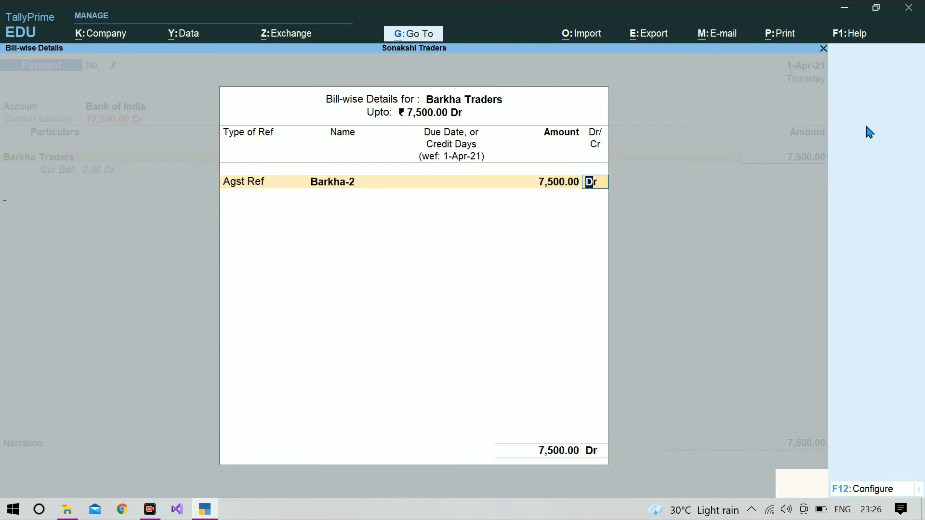
{"action": "key", "text": "Return"}
{"action": "key", "text": "Return"}
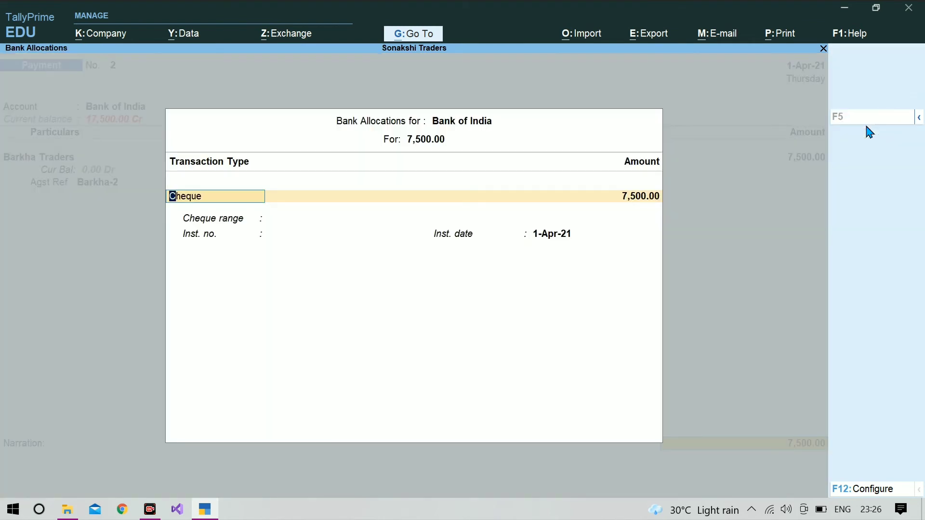
{"action": "key", "text": "Return"}
{"action": "key", "text": "Return"}
{"action": "key", "text": "Return"}
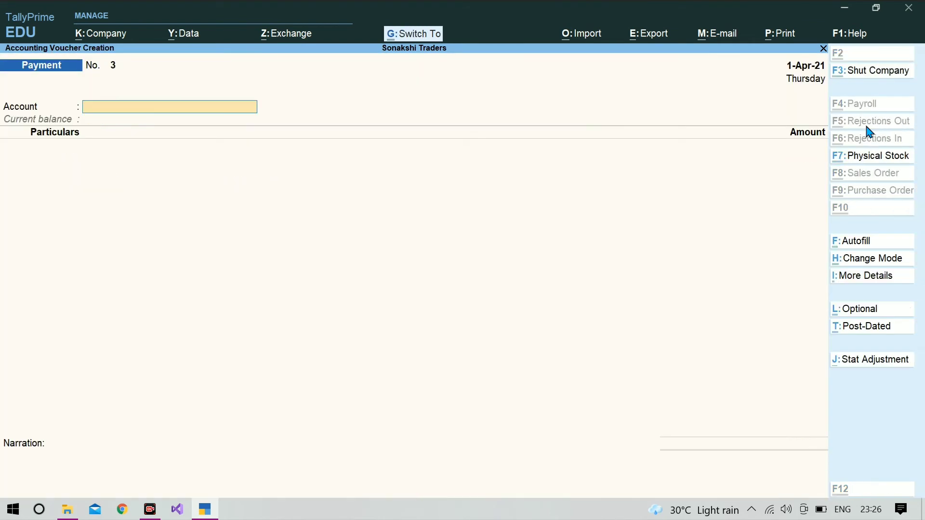
- Leave the voucher screen and shut Sonakshi Traders from the F3 company menu
{"action": "key", "text": "Escape"}
{"action": "key", "text": "Return"}
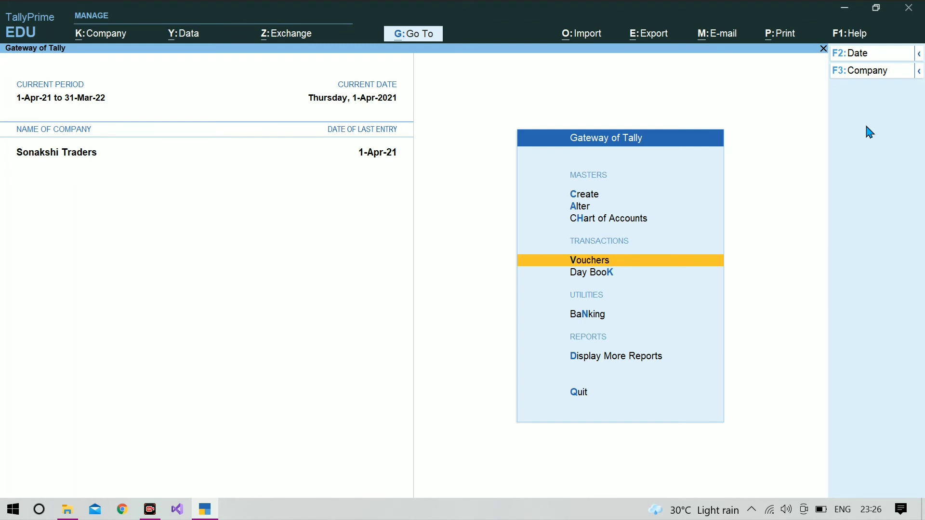
{"action": "key", "text": "F3"}
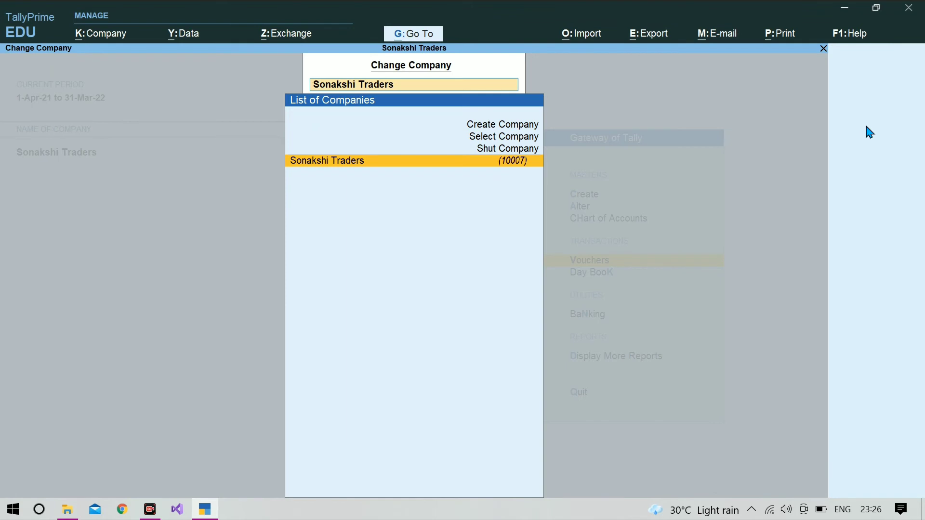
{"action": "key", "text": "Up"}
{"action": "key", "text": "Return"}
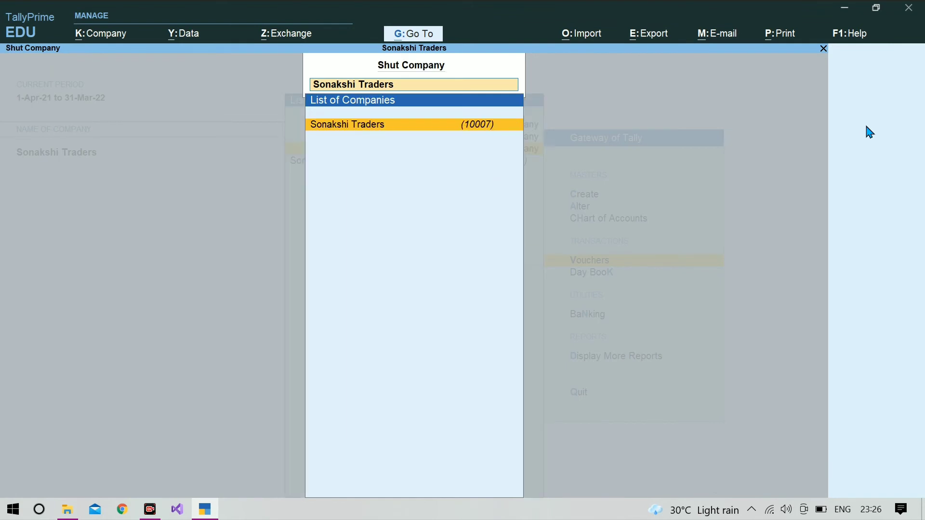
{"action": "key", "text": "Return"}
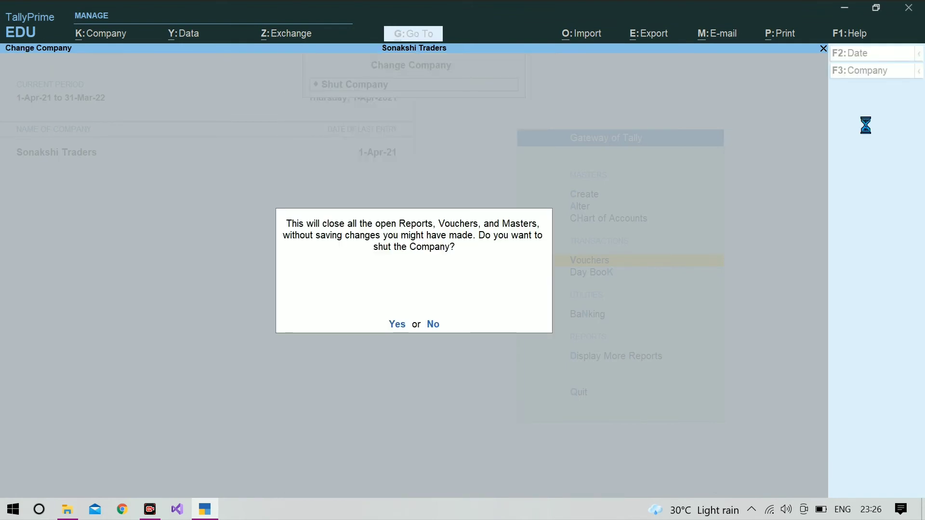
{"action": "key", "text": "Return"}
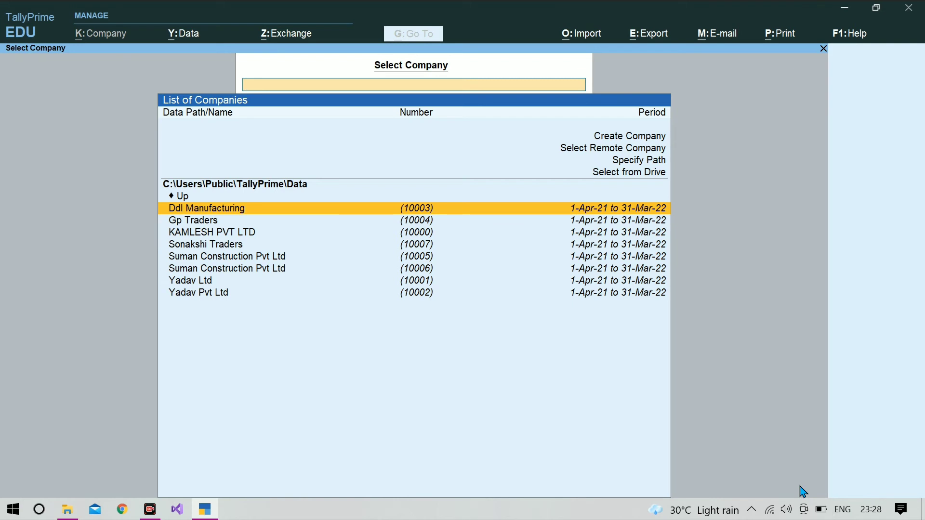
- Select Sonakshi Traders and log in with the username and password
{"action": "key", "text": "Down"}
{"action": "key", "text": "Down"}
{"action": "key", "text": "Down"}
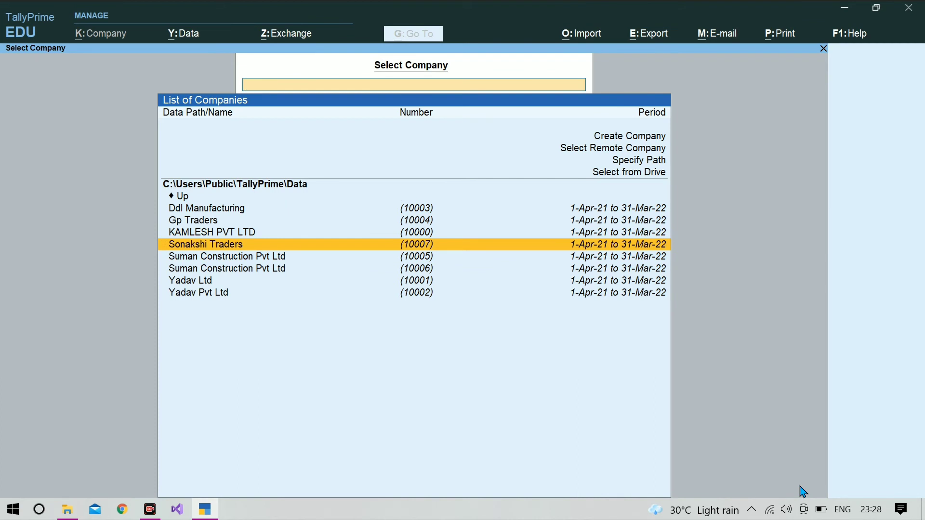
{"action": "key", "text": "Return"}
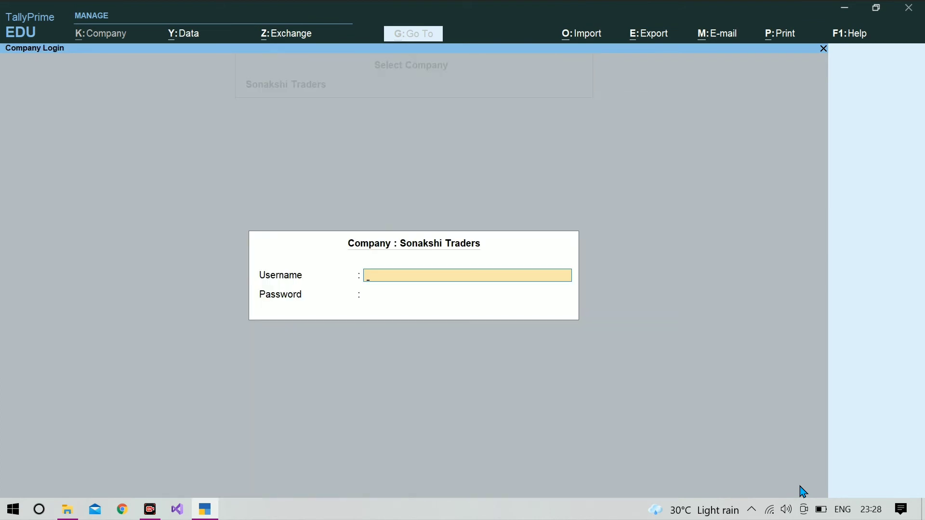
{"action": "type", "text": "sanakshi"}
{"action": "key", "text": "Return"}
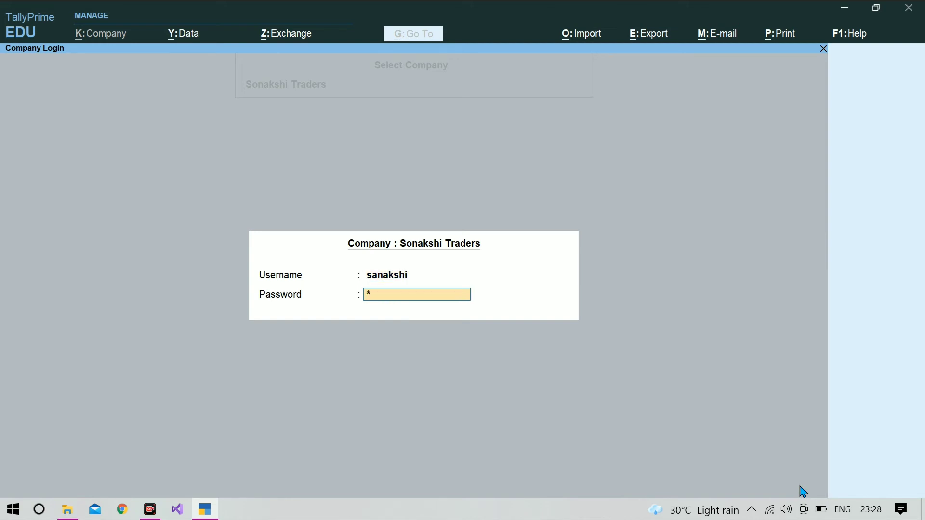
{"action": "key", "text": "Return"}
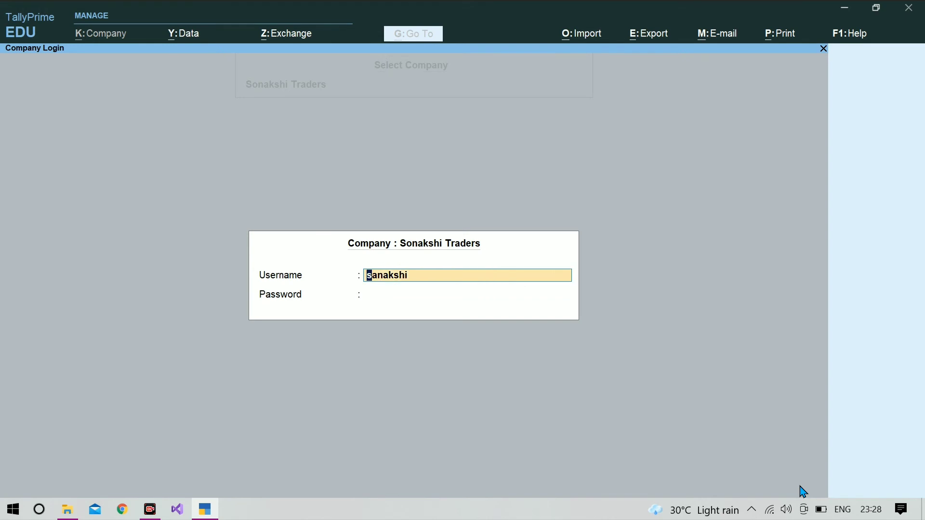
{"action": "key", "text": "Return"}
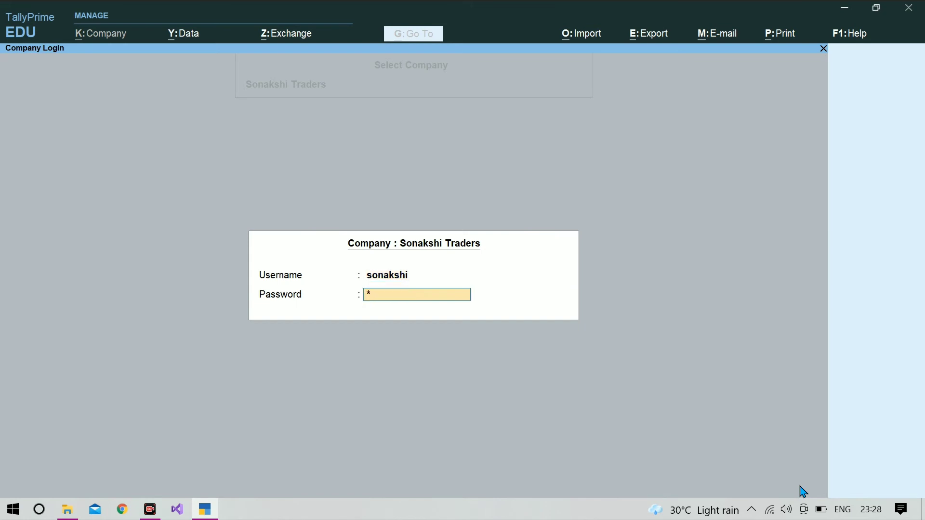
{"action": "key", "text": "Return"}
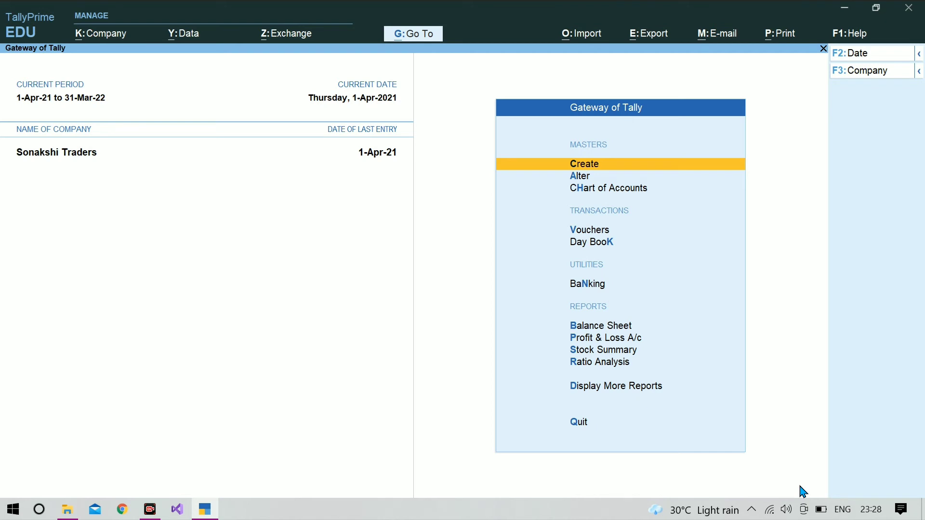
- Open More Reports > Statements of Accounts > Tally Audit and view Voucher Types statistics (2 Payment, 2 Purchase, 2 Sales)
{"action": "key", "text": "Down"}
{"action": "key", "text": "Down"}
{"action": "key", "text": "Down"}
{"action": "key", "text": "Down"}
{"action": "key", "text": "Down"}
{"action": "key", "text": "Down"}
{"action": "key", "text": "Down"}
{"action": "key", "text": "Down"}
{"action": "key", "text": "Down"}
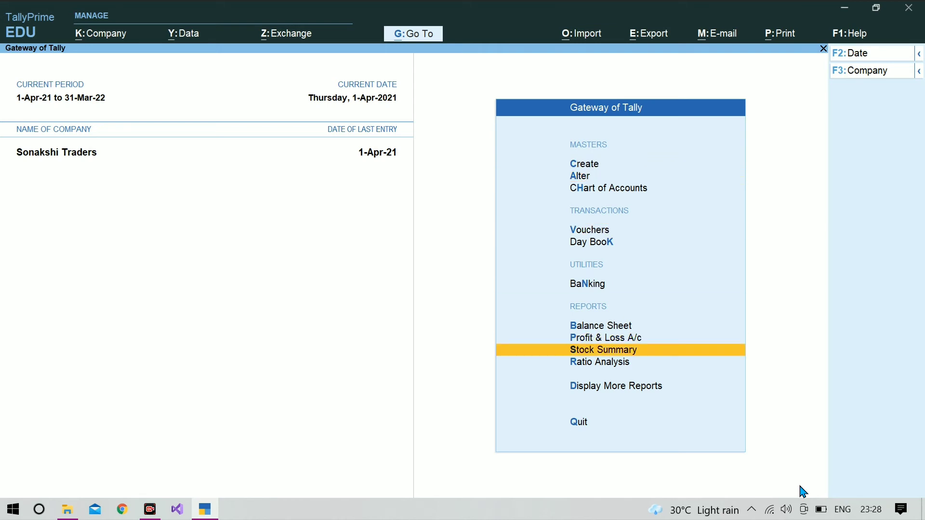
{"action": "key", "text": "Down"}
{"action": "key", "text": "Return"}
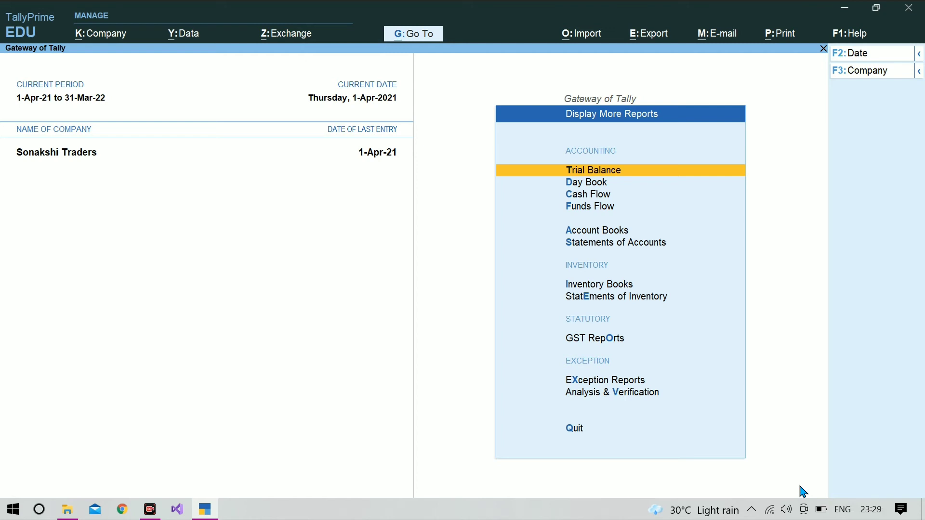
{"action": "key", "text": "Down"}
{"action": "key", "text": "Down"}
{"action": "key", "text": "Down"}
{"action": "key", "text": "Down"}
{"action": "key", "text": "Down"}
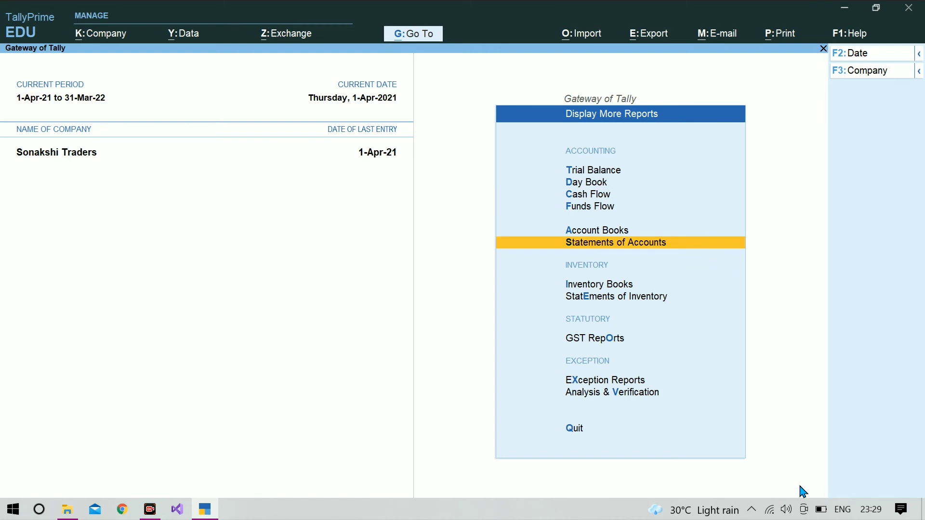
{"action": "key", "text": "Return"}
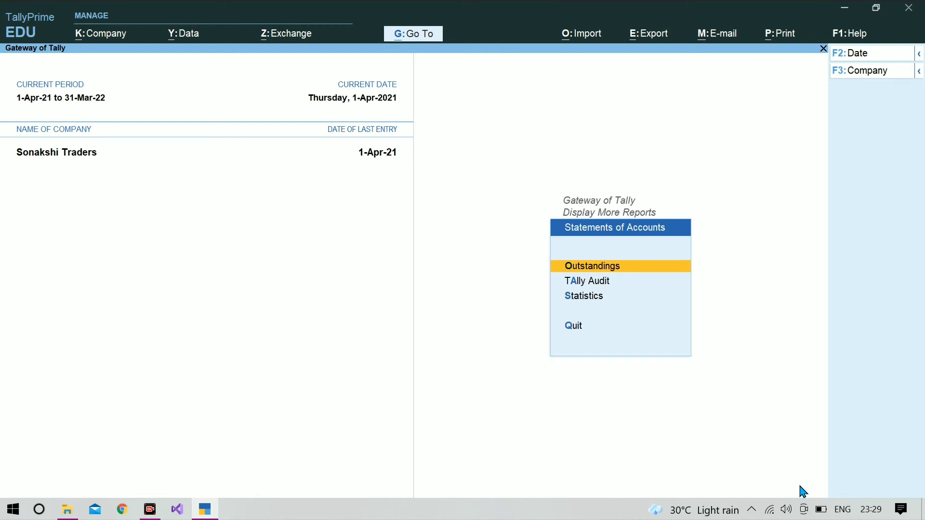
{"action": "key", "text": "Down"}
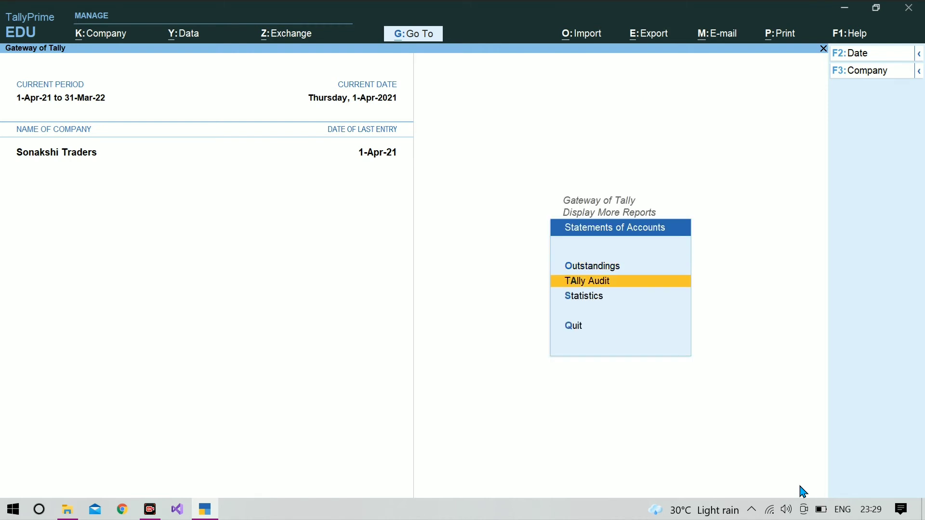
{"action": "key", "text": "Return"}
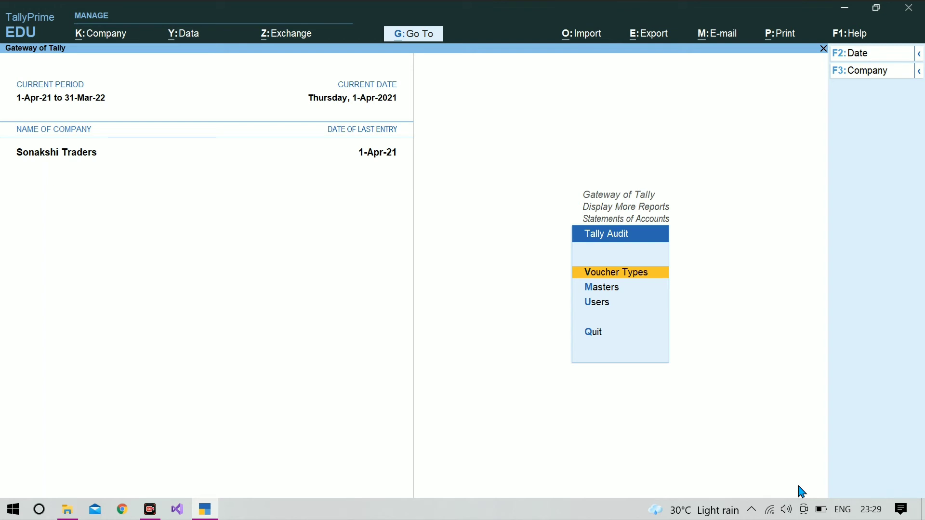
{"action": "key", "text": "Return"}
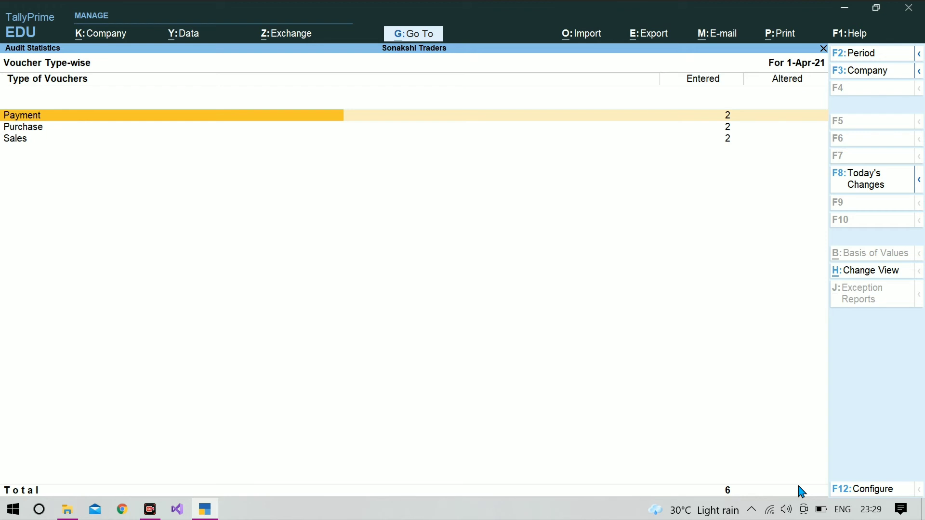
{"action": "key", "text": "Escape"}
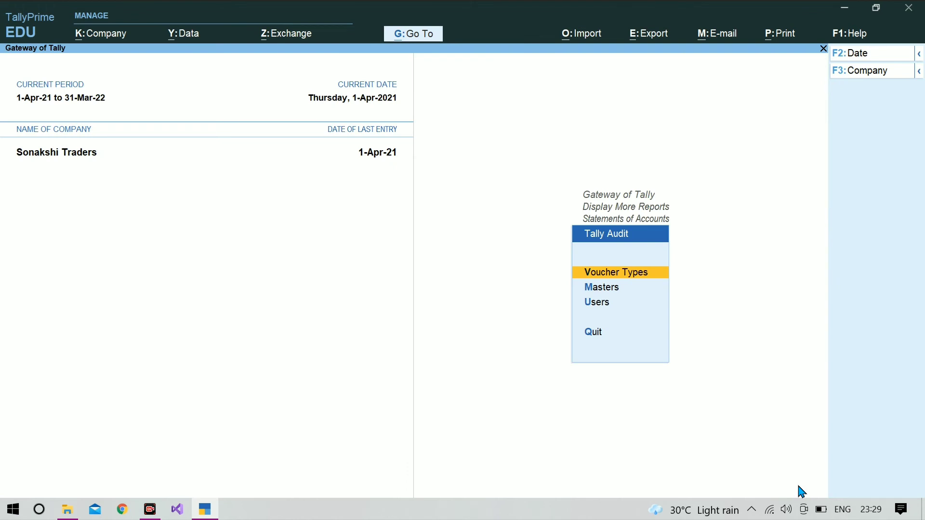
{"action": "key", "text": "Down"}
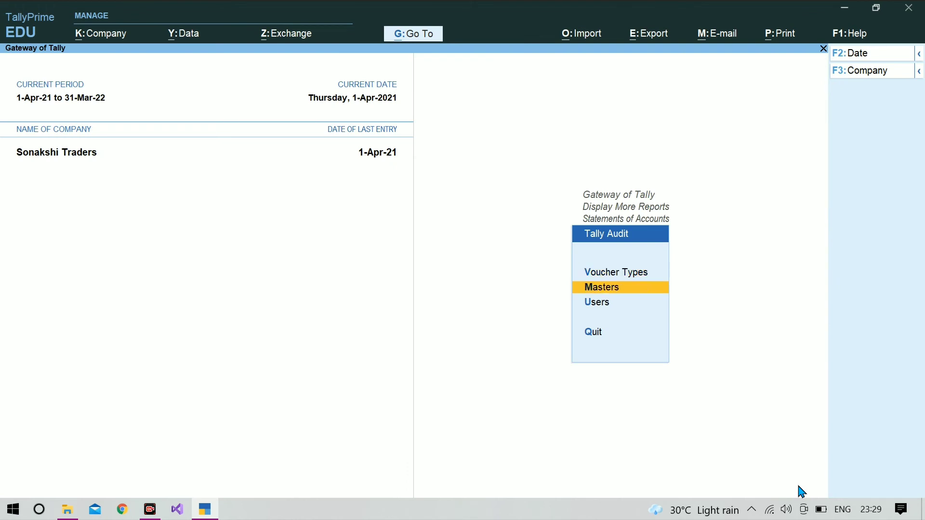
{"action": "key", "text": "Return"}
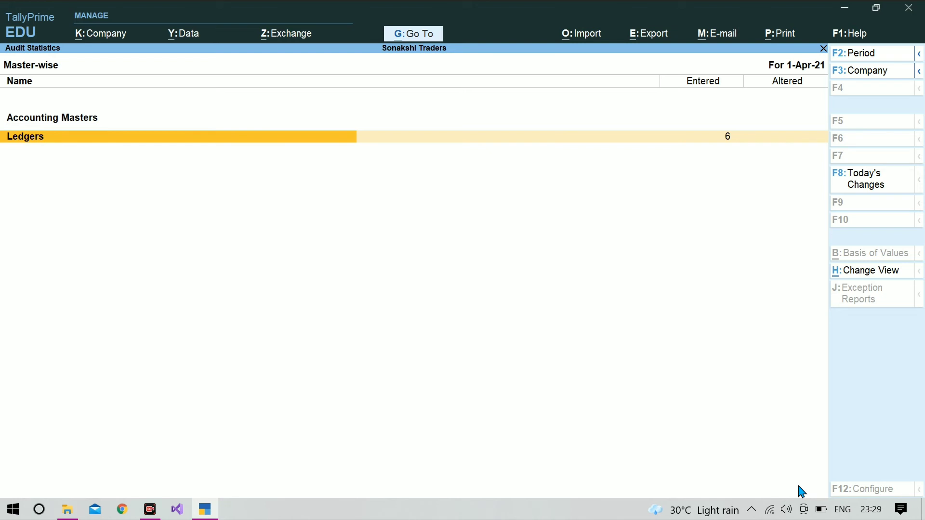
{"action": "key", "text": "Return"}
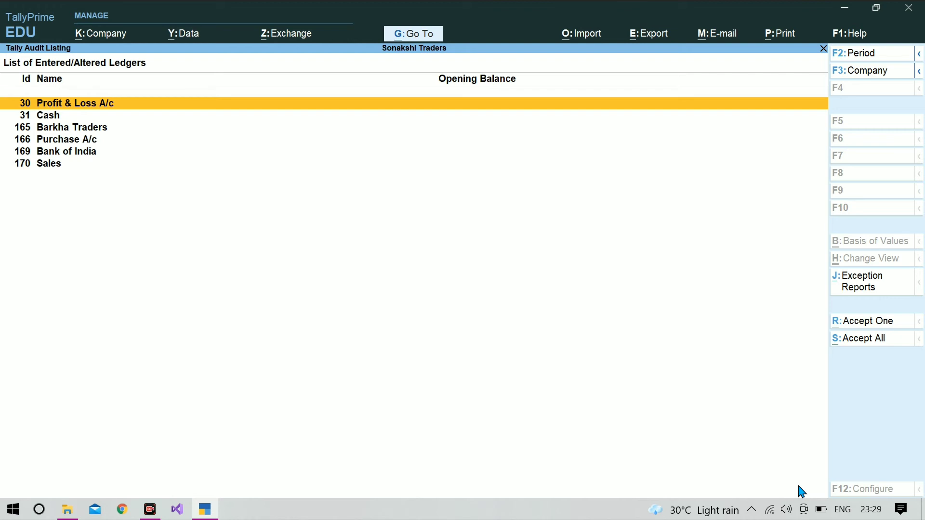
{"action": "key", "text": "Escape"}
{"action": "key", "text": "Escape"}
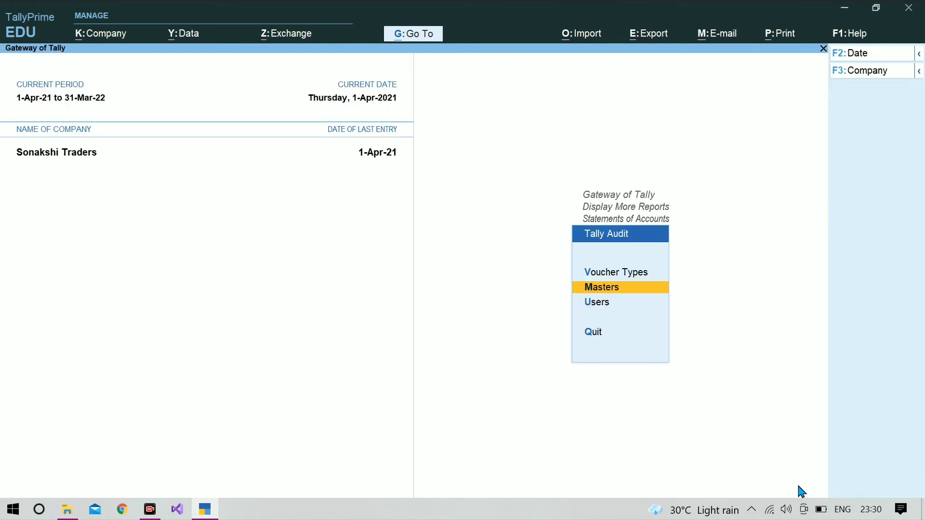
- Open the user-wise audit statistics and check the second user's voucher statistics
{"action": "key", "text": "Down"}
{"action": "key", "text": "Return"}
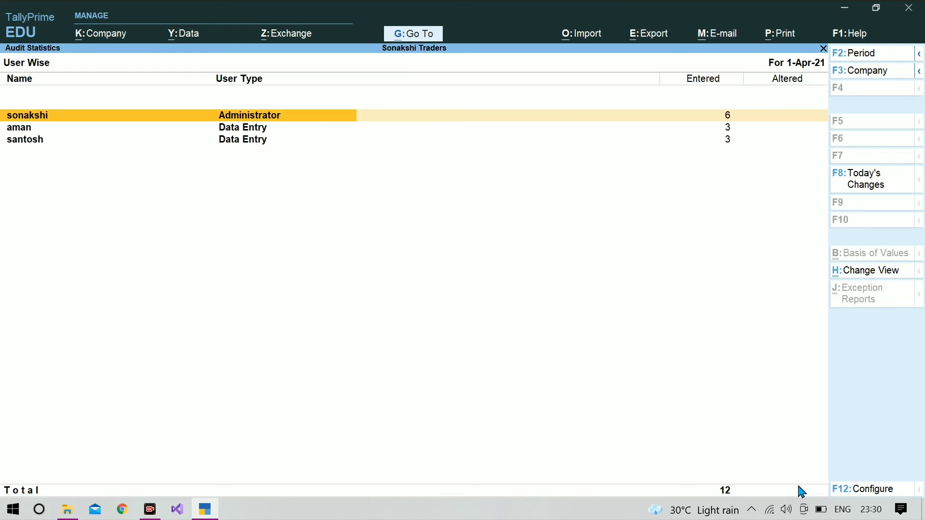
{"action": "key", "text": "Down"}
{"action": "key", "text": "Return"}
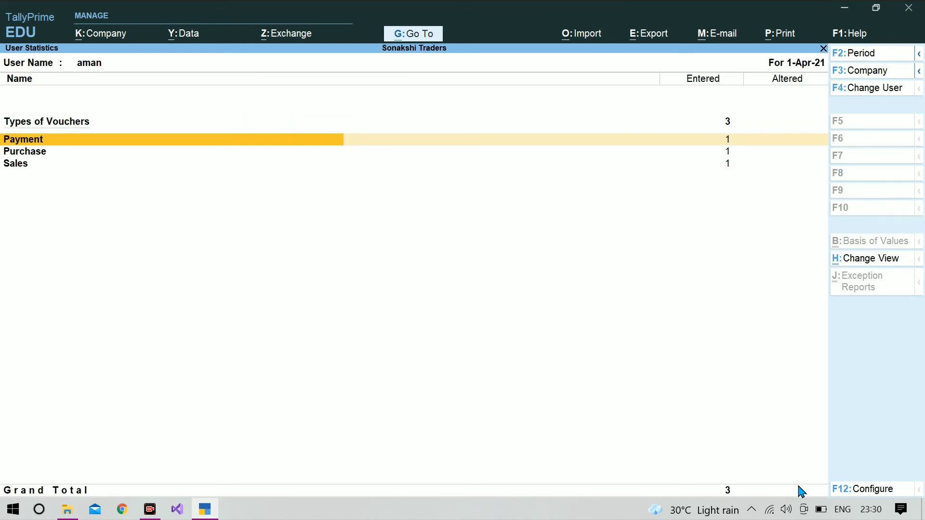
{"action": "key", "text": "Escape"}
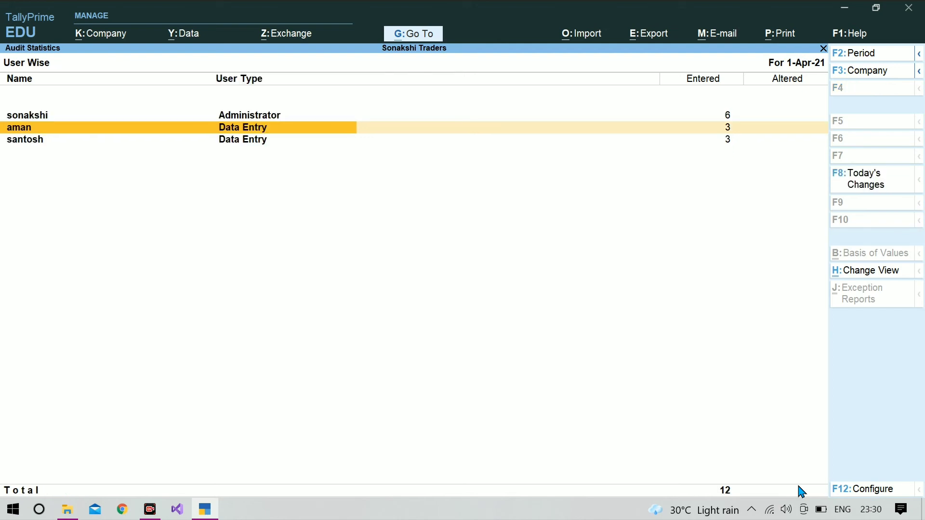
- Set F12 to show users without entries and modified/cancelled/deleted counts, then review the administrator's entries
{"action": "key", "text": "F12"}
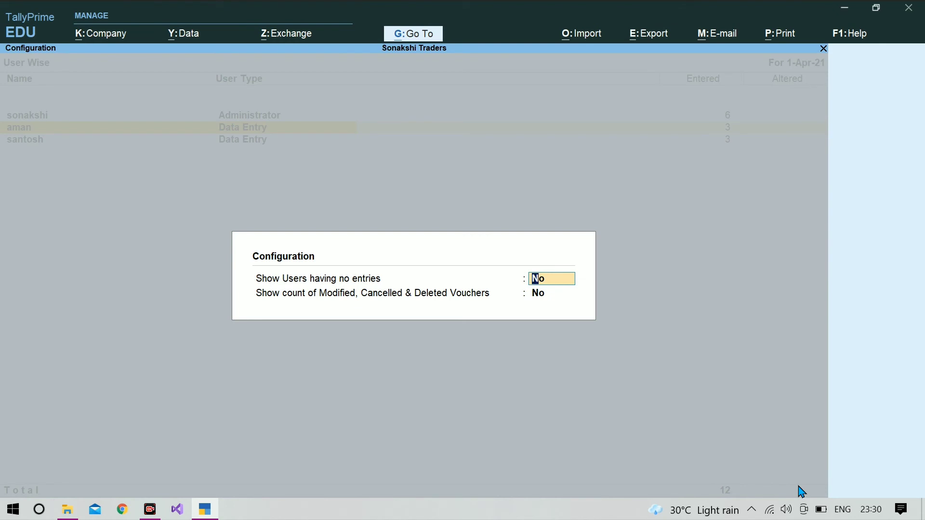
{"action": "type", "text": "y"}
{"action": "key", "text": "Return"}
{"action": "type", "text": "y"}
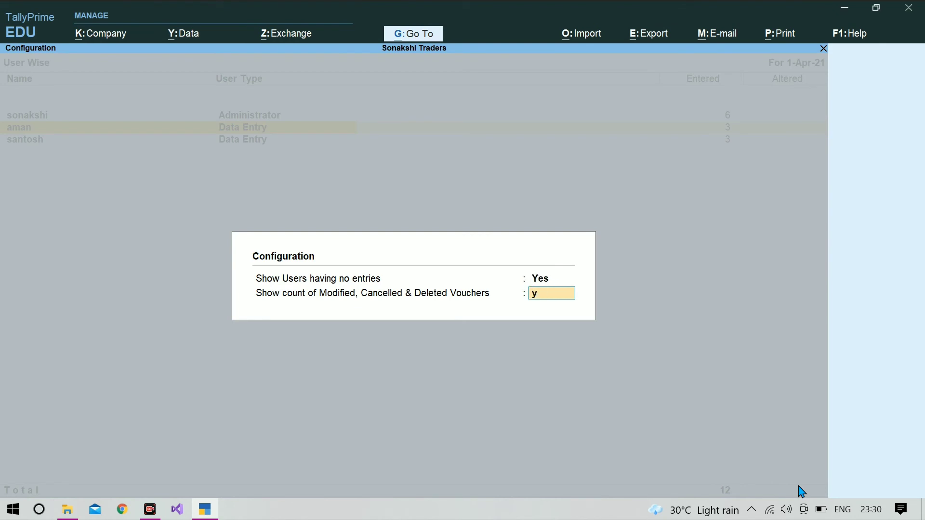
{"action": "key", "text": "Return"}
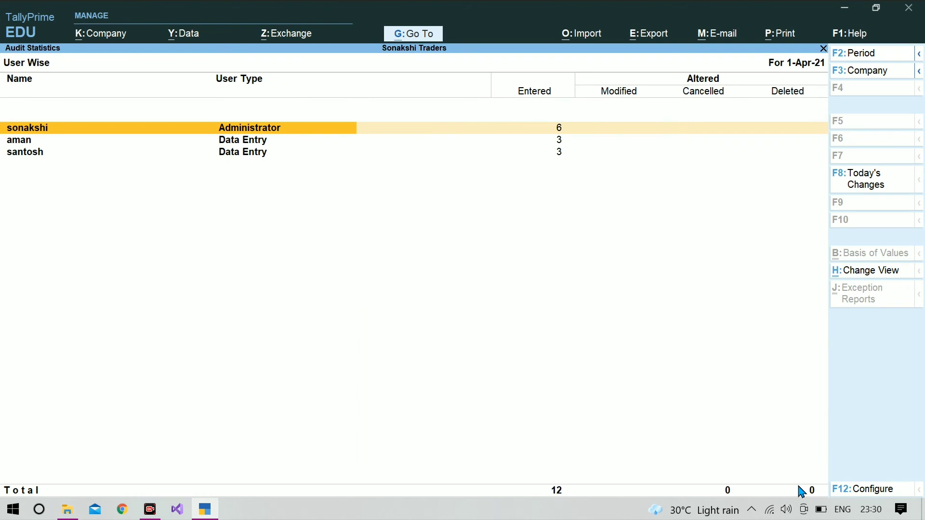
{"action": "key", "text": "Return"}
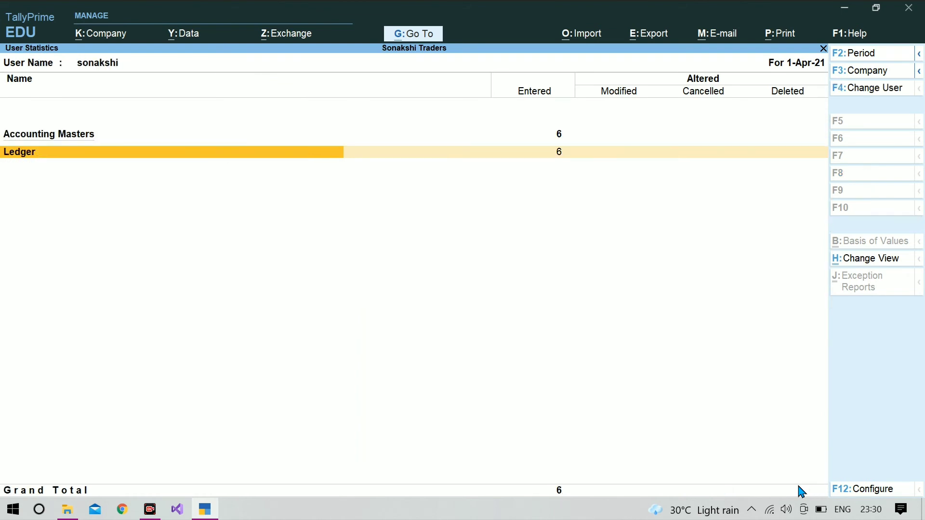
{"action": "key", "text": "Return"}
{"action": "key", "text": "Escape"}
{"action": "key", "text": "Escape"}
{"action": "key", "text": "Escape"}
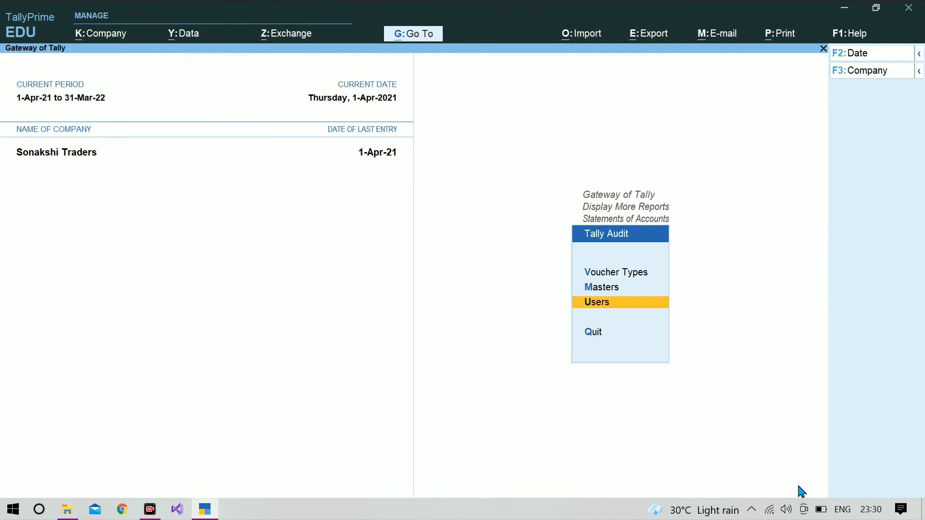
- In the Payment audit listing, accept voucher 1 for 10,000.00, then accept all remaining payments
{"action": "key", "text": "Up"}
{"action": "key", "text": "Up"}
{"action": "key", "text": "Return"}
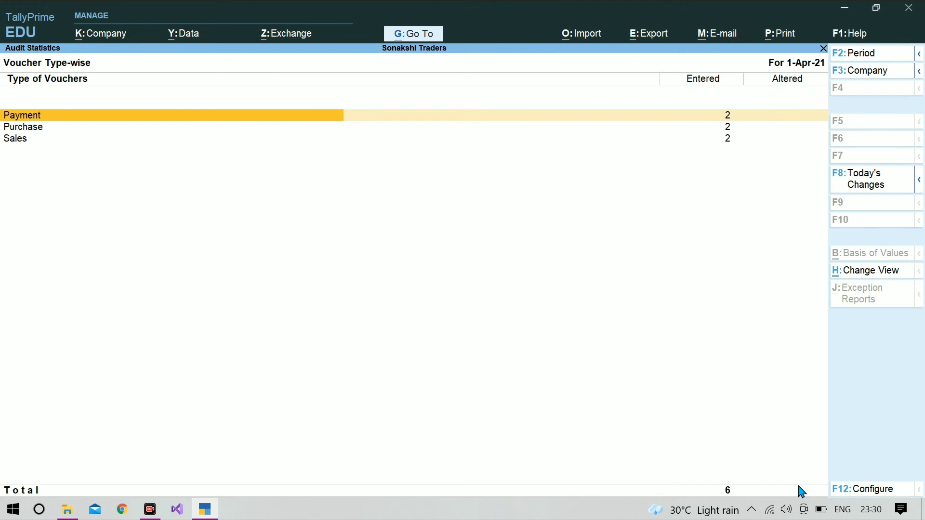
{"action": "key", "text": "Return"}
{"action": "key", "text": "Return"}
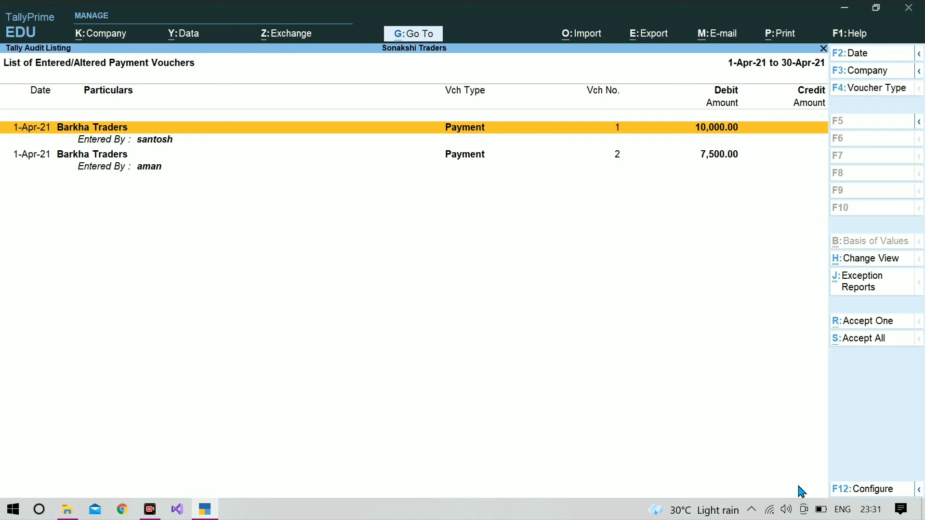
{"action": "left_click", "coordinate": [857, 329]}
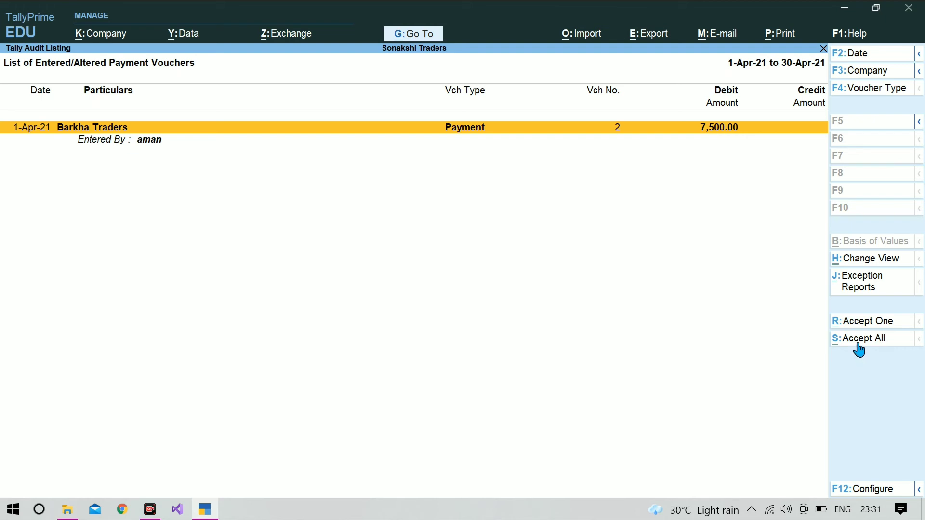
{"action": "left_click", "coordinate": [859, 345]}
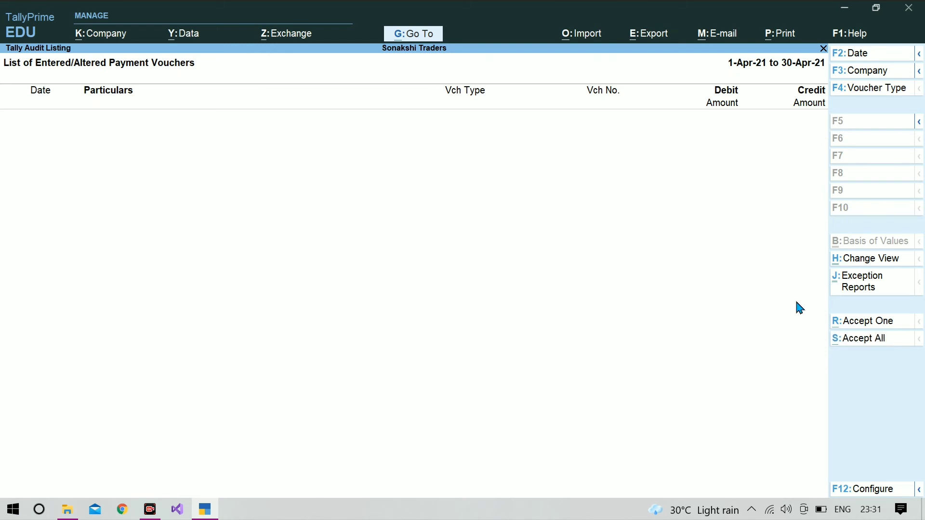
{"action": "key", "text": "Escape"}
{"action": "key", "text": "Escape"}
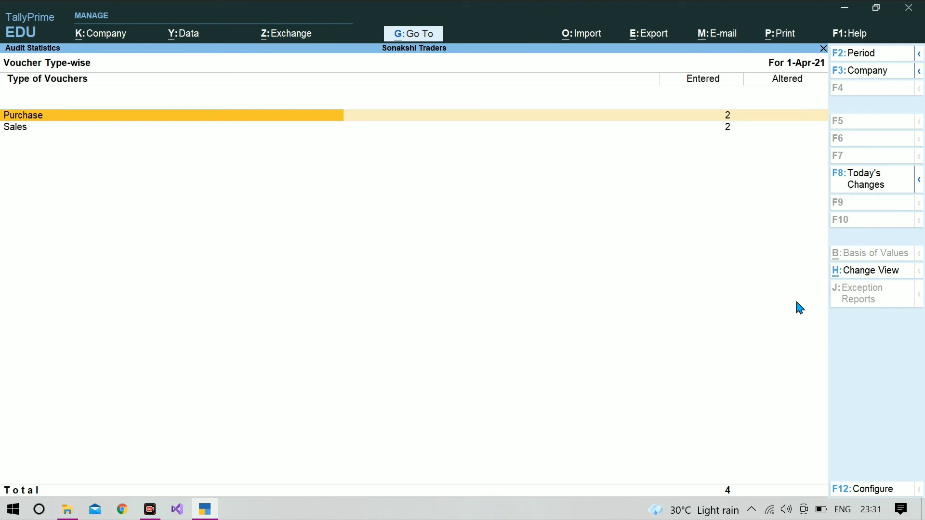
- Open the Purchase audit listing and set its report format to Detailed
{"action": "key", "text": "Return"}
{"action": "key", "text": "Return"}
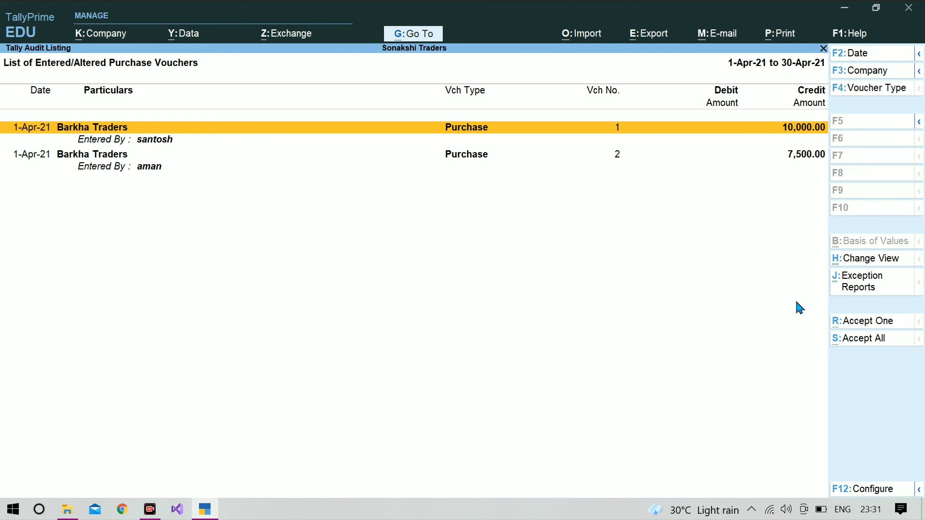
{"action": "key", "text": "F12"}
{"action": "key", "text": "Return"}
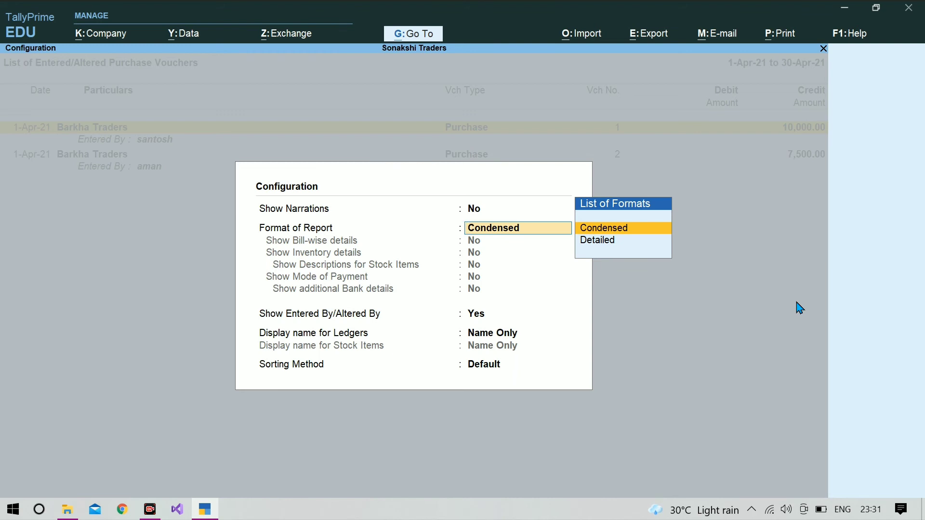
{"action": "key", "text": "Down"}
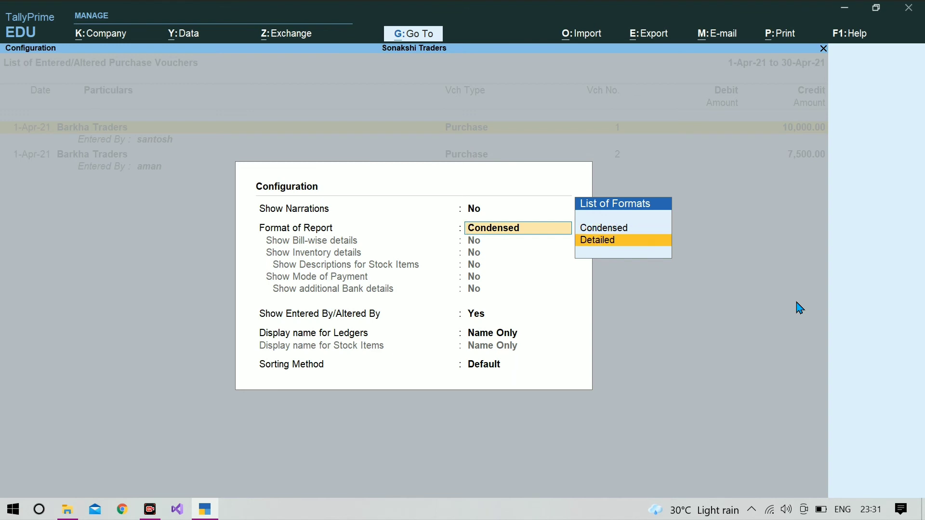
{"action": "key", "text": "Return"}
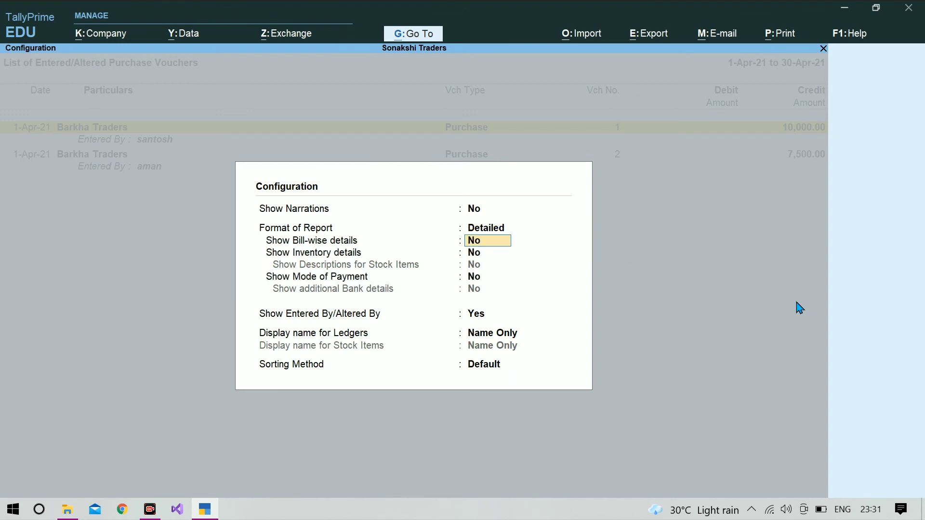
- Show bill-wise, inventory, stock descriptions, mode of payment and bank details, then accept both purchase vouchers
{"action": "type", "text": "y"}
{"action": "key", "text": "Return"}
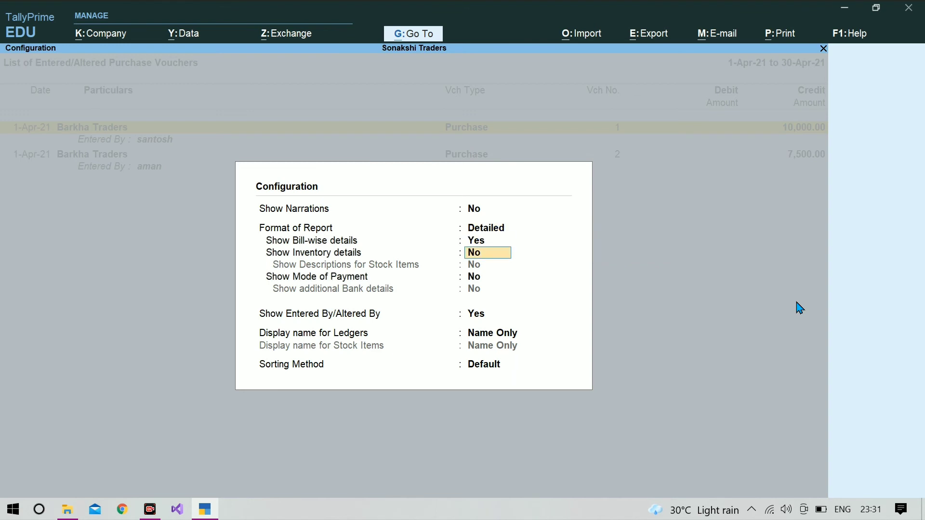
{"action": "type", "text": "y"}
{"action": "key", "text": "Return"}
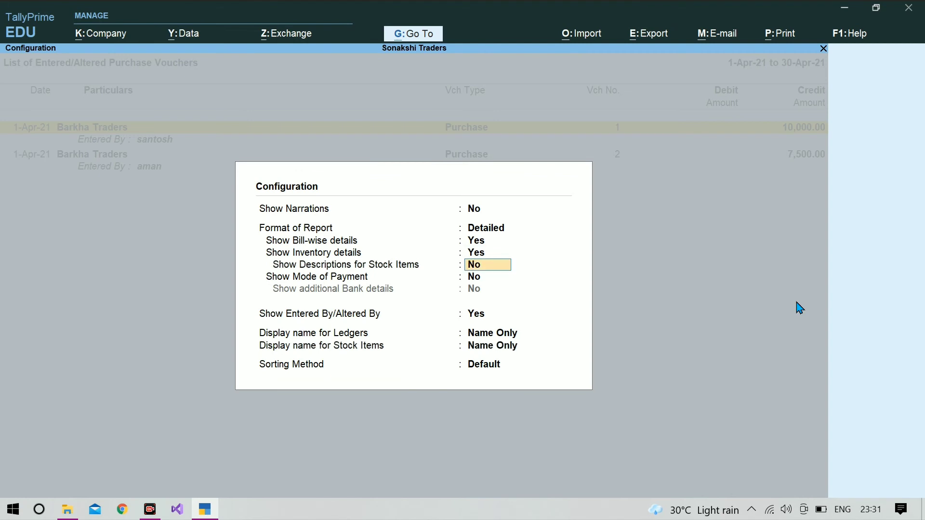
{"action": "type", "text": "y"}
{"action": "key", "text": "Return"}
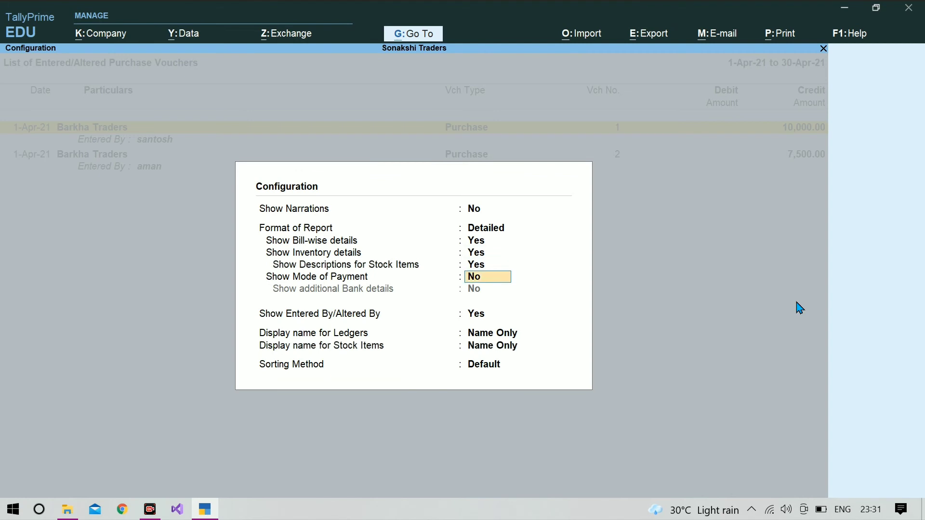
{"action": "type", "text": "y"}
{"action": "key", "text": "Return"}
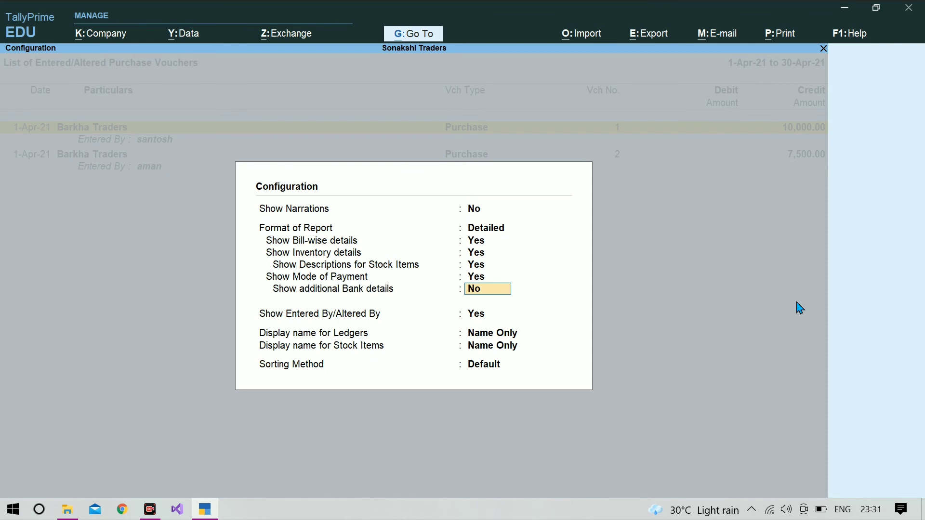
{"action": "type", "text": "y"}
{"action": "key", "text": "Return"}
{"action": "key", "text": "ctrl+a"}
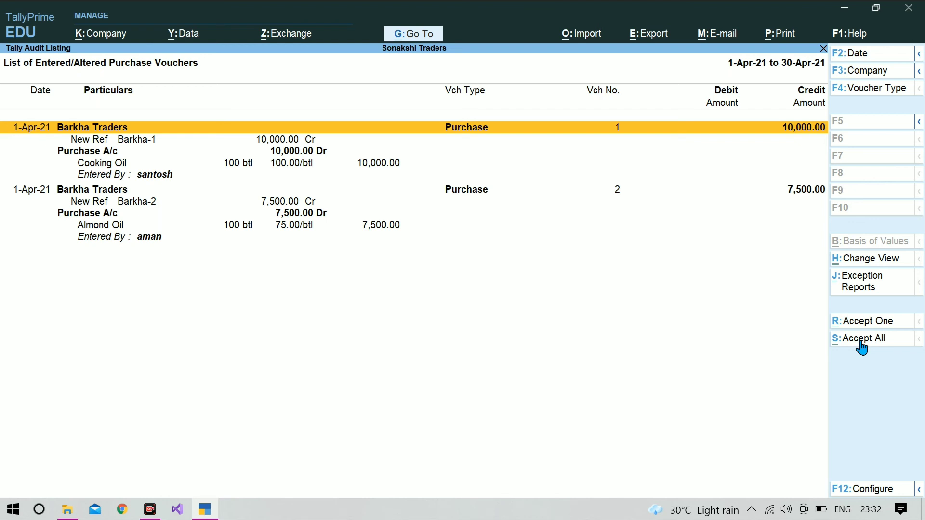
{"action": "key", "text": "alt"}
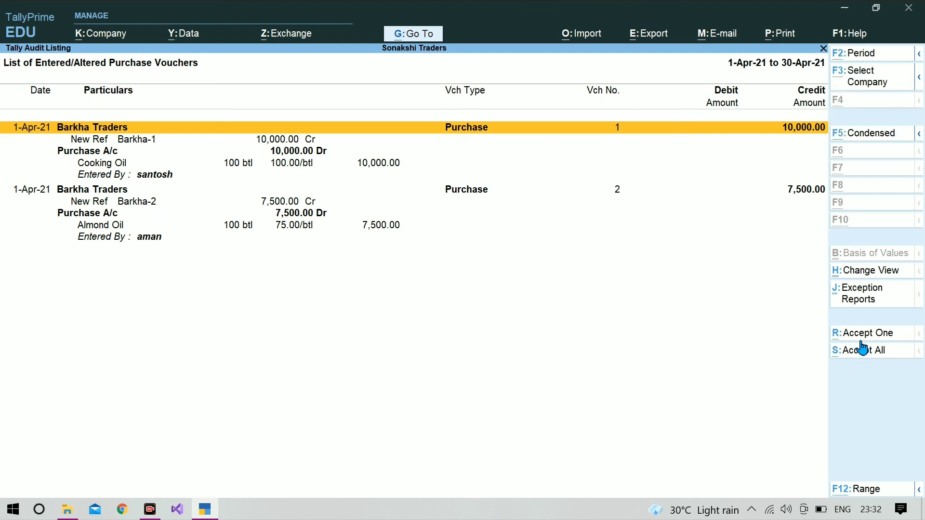
{"action": "left_click", "coordinate": [862, 349]}
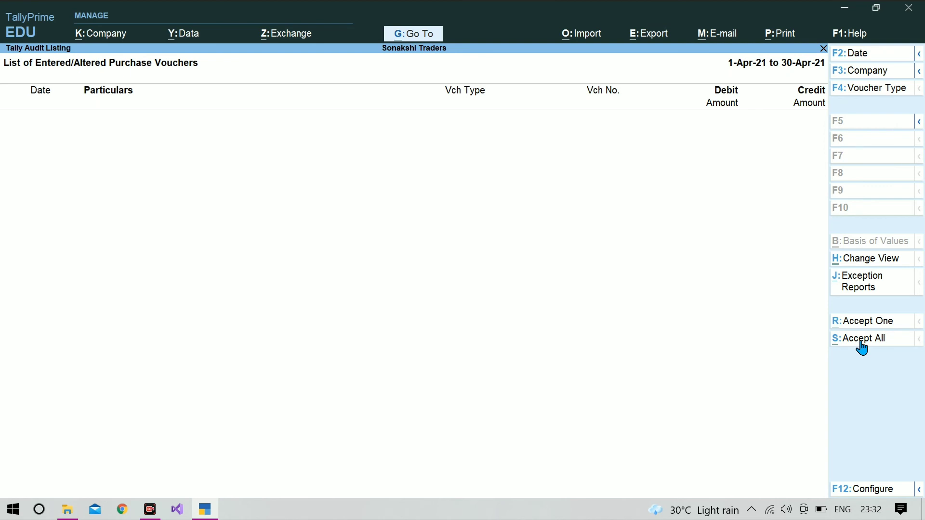
- Open the April Sales audit listing and set its report format to Detailed
{"action": "key", "text": "Escape"}
{"action": "key", "text": "Escape"}
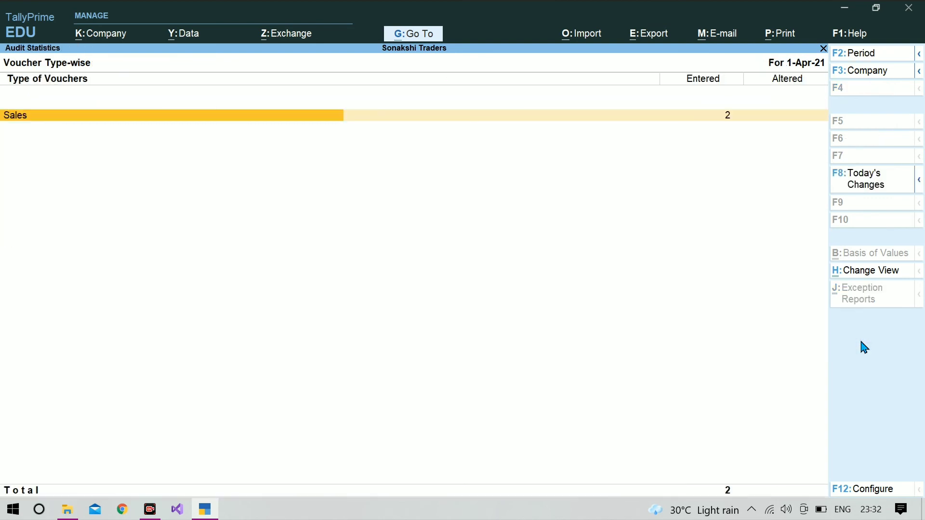
{"action": "key", "text": "Return"}
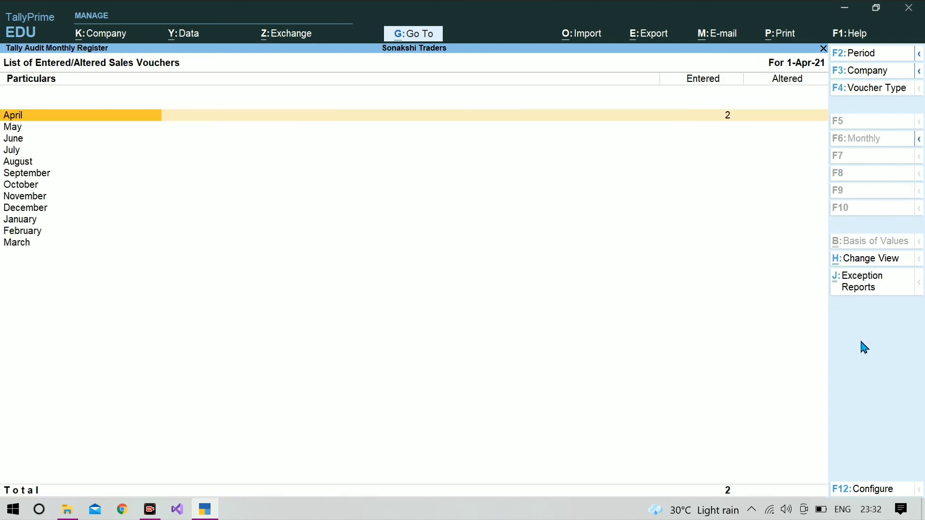
{"action": "key", "text": "Return"}
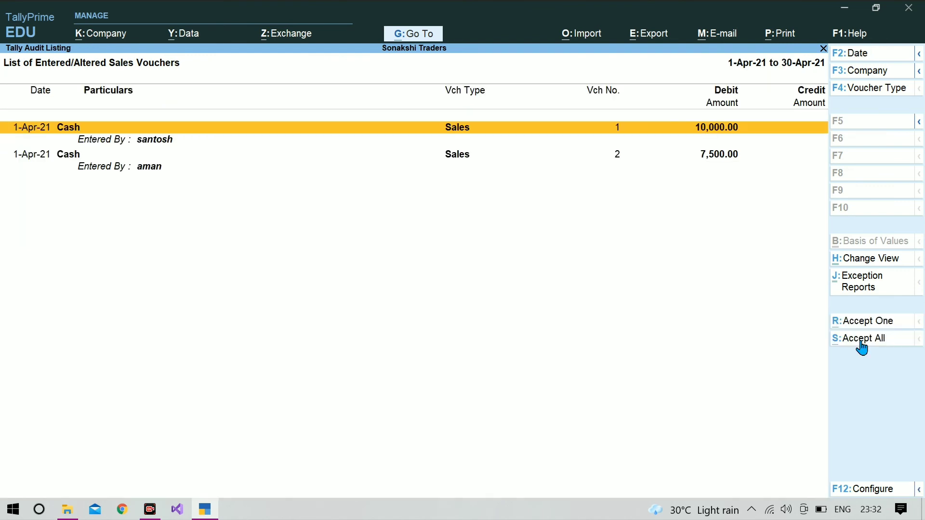
{"action": "key", "text": "F12"}
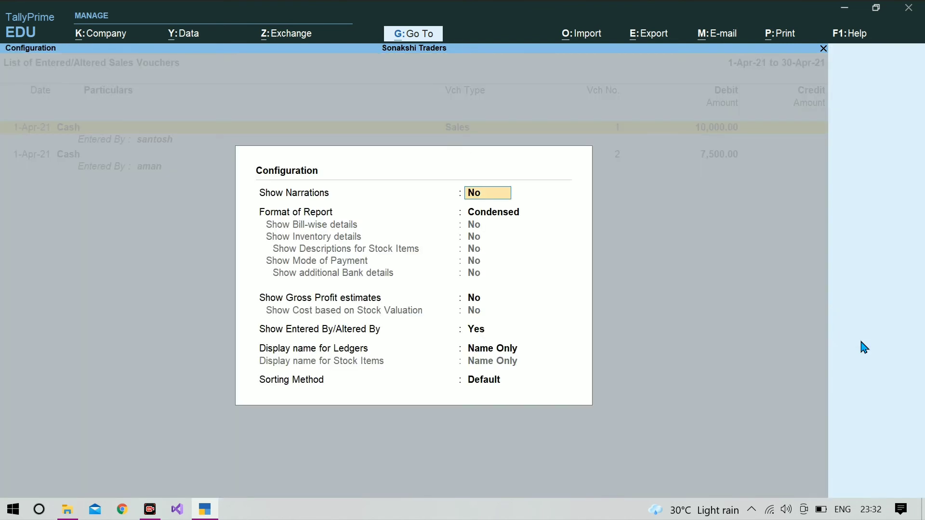
{"action": "key", "text": "Return"}
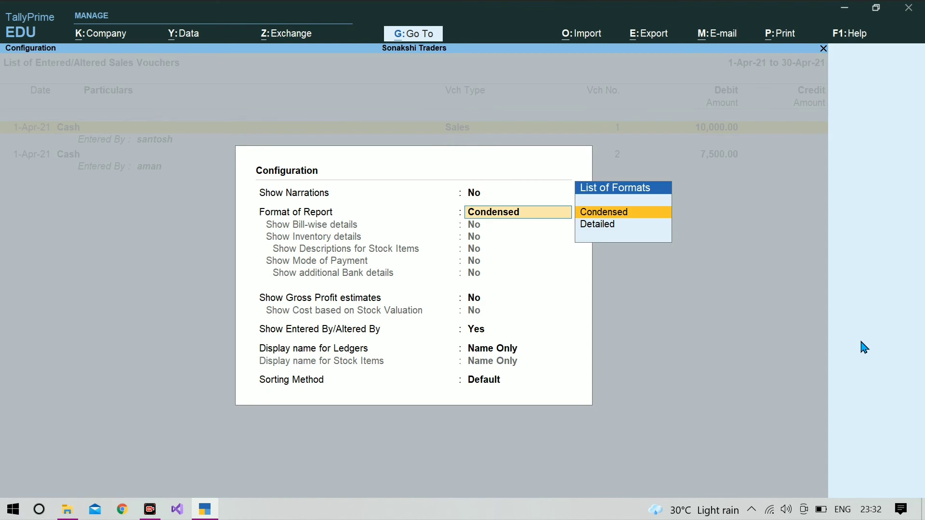
{"action": "key", "text": "Down"}
{"action": "key", "text": "Return"}
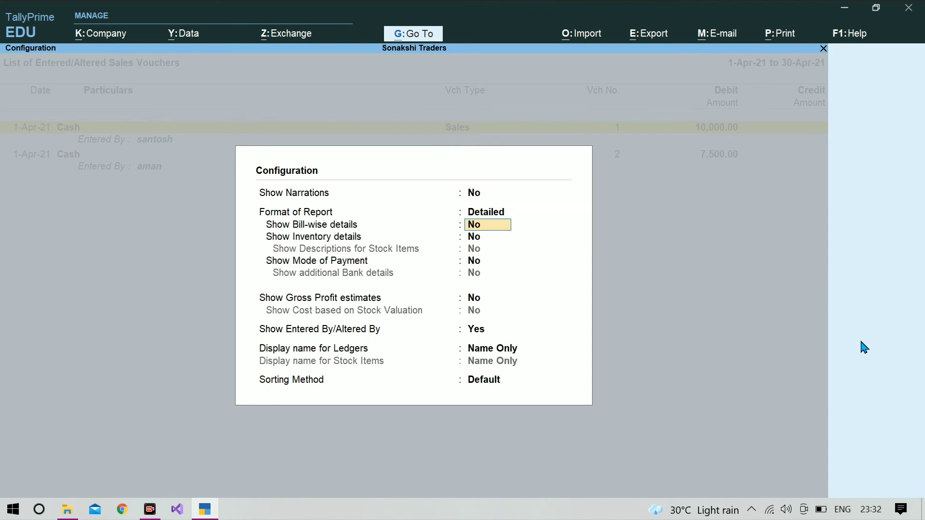
- Show bill-wise, inventory, stock descriptions, mode of payment and bank details, then accept both sales vouchers
{"action": "type", "text": "y"}
{"action": "key", "text": "Return"}
{"action": "type", "text": "y"}
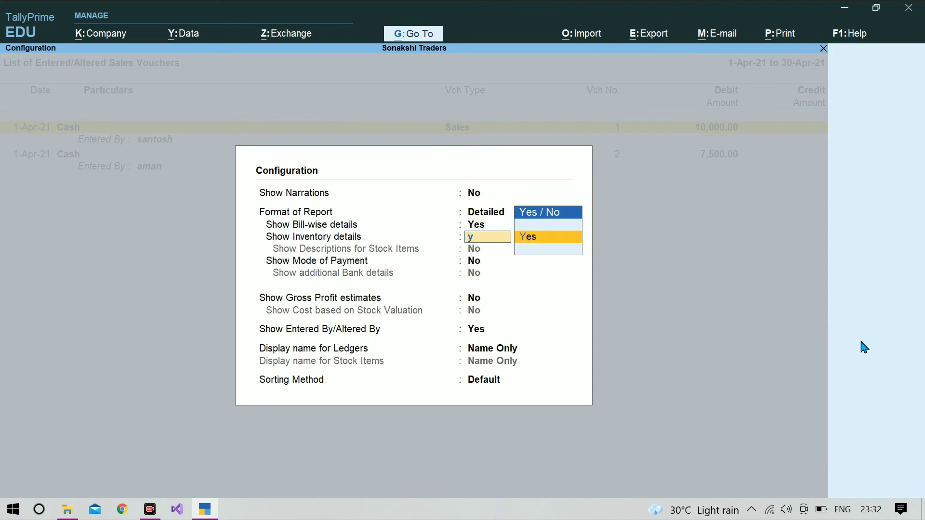
{"action": "type", "text": "yy"}
{"action": "key", "text": "Return"}
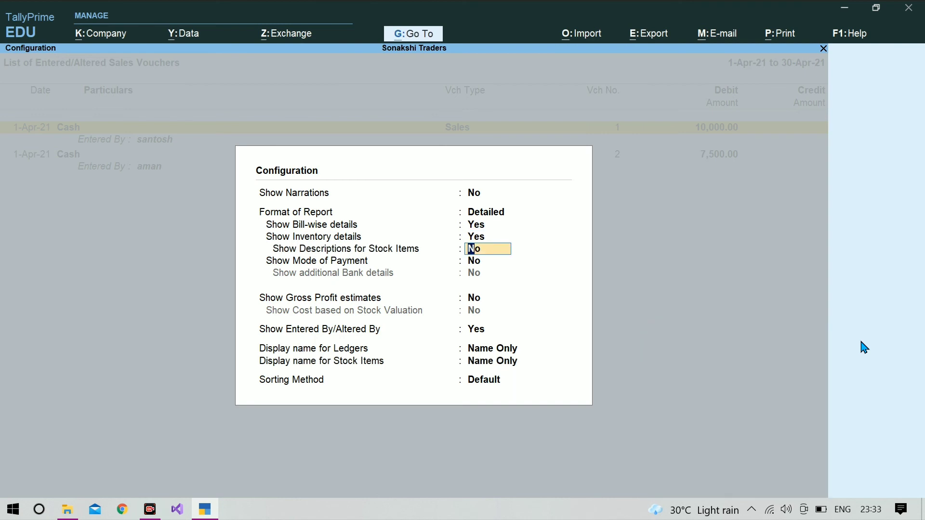
{"action": "type", "text": "y"}
{"action": "key", "text": "Return"}
{"action": "type", "text": "y"}
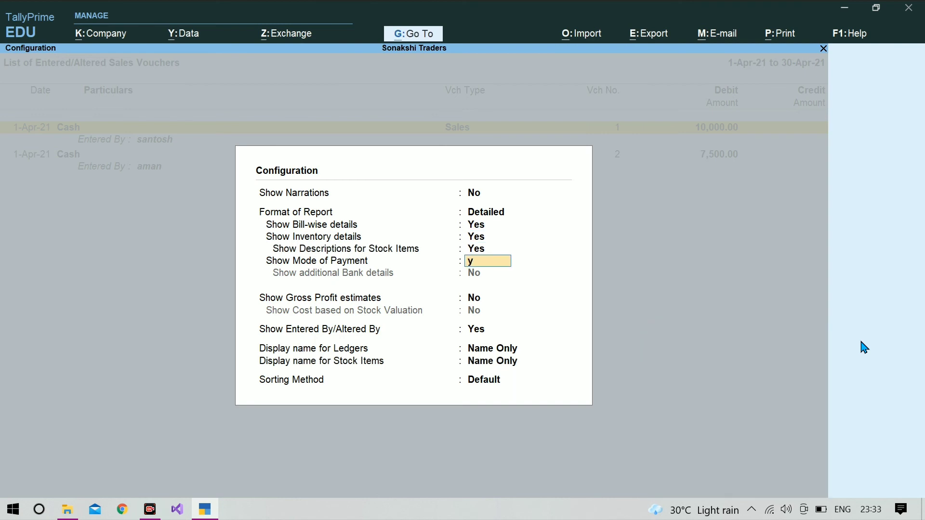
{"action": "key", "text": "Return"}
{"action": "type", "text": "y"}
{"action": "key", "text": "Return"}
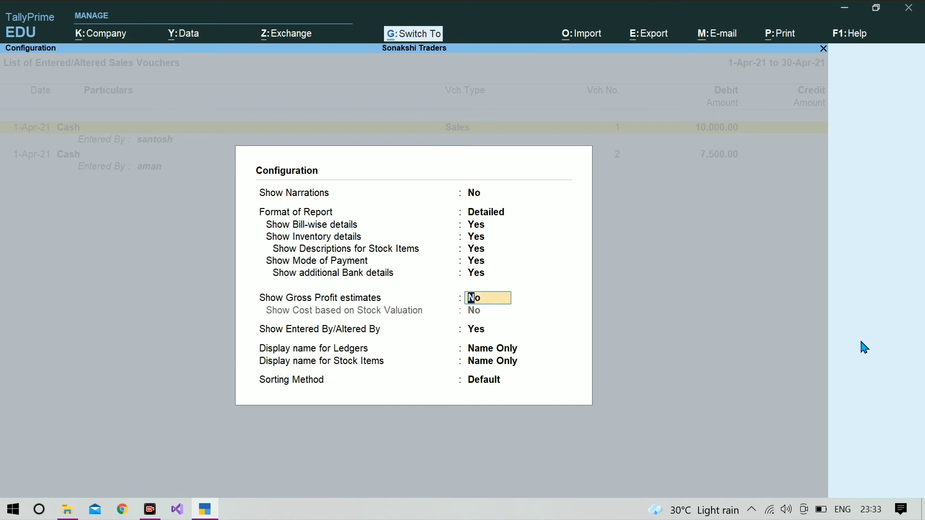
{"action": "key", "text": "ctrl+a"}
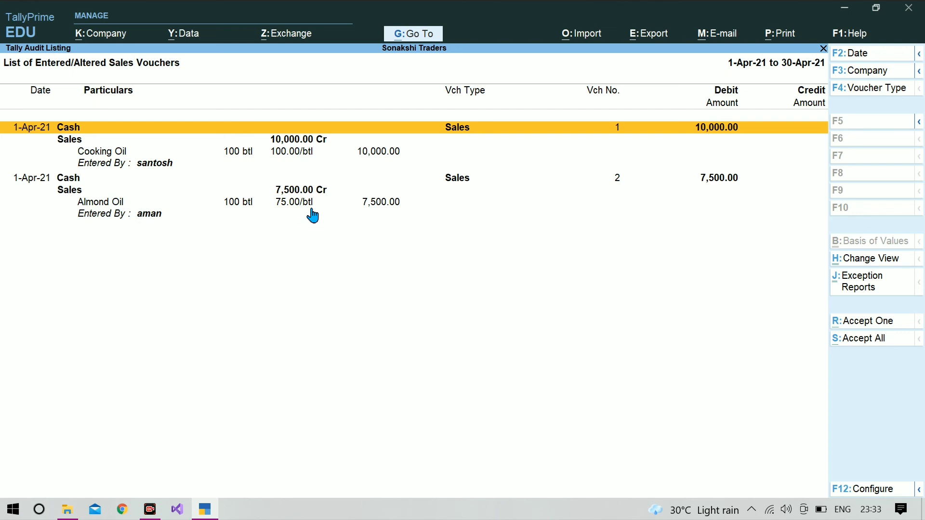
{"action": "left_click", "coordinate": [860, 345]}
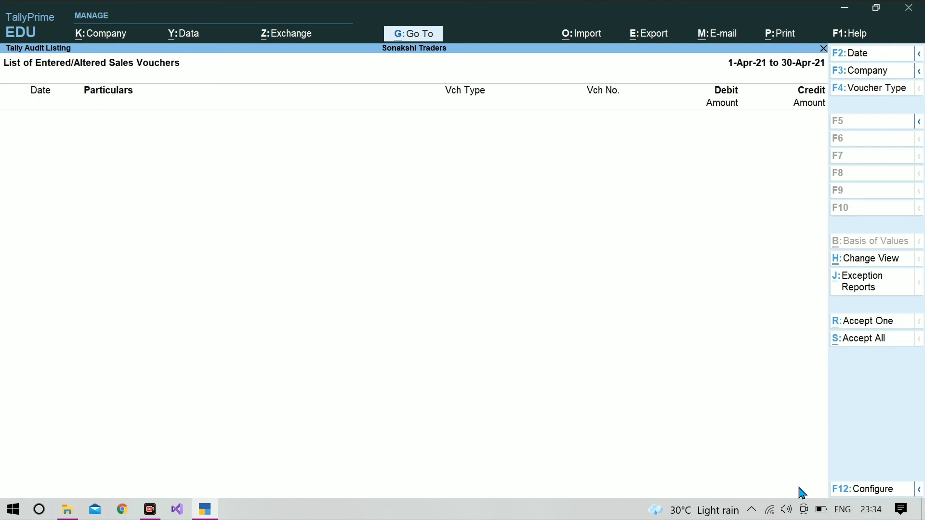
- Shut Sonakshi Traders through the F3 company menu, confirming with Yes
{"action": "key", "text": "F3"}
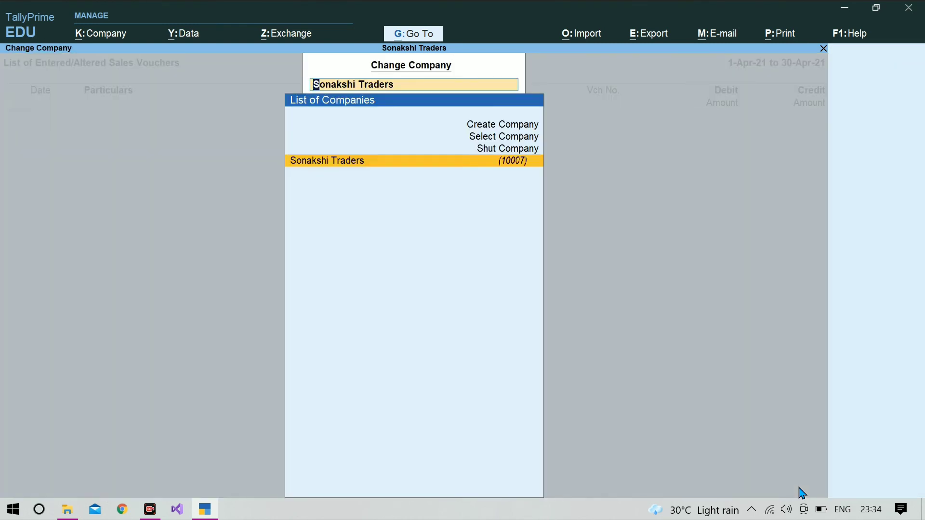
{"action": "key", "text": "Up"}
{"action": "key", "text": "Return"}
{"action": "key", "text": "Return"}
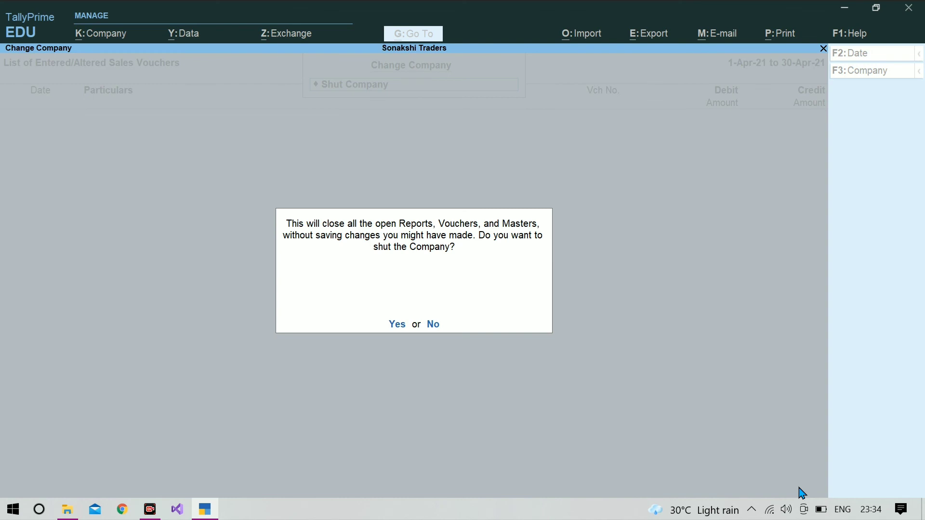
{"action": "key", "text": "y"}
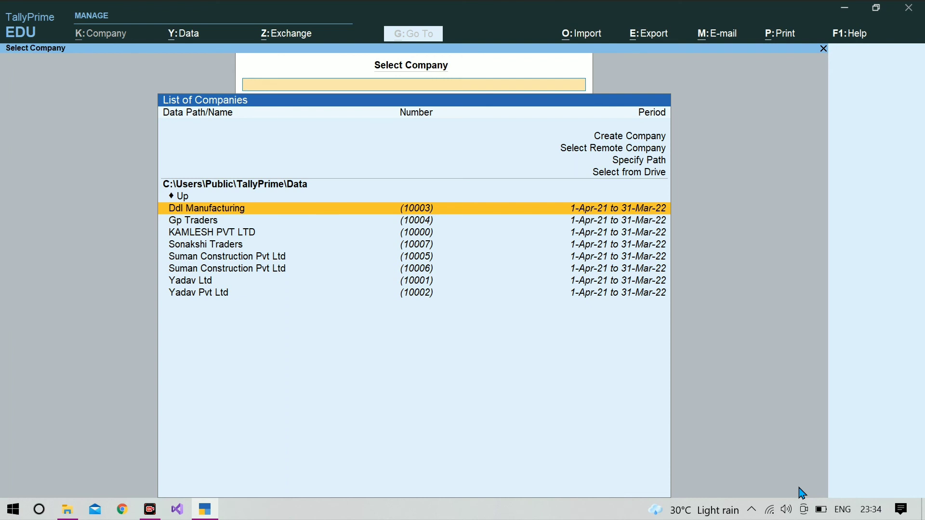
- Select Sonakshi Traders and log in with the data-entry user's username and password
{"action": "key", "text": "Down"}
{"action": "key", "text": "Down"}
{"action": "key", "text": "Down"}
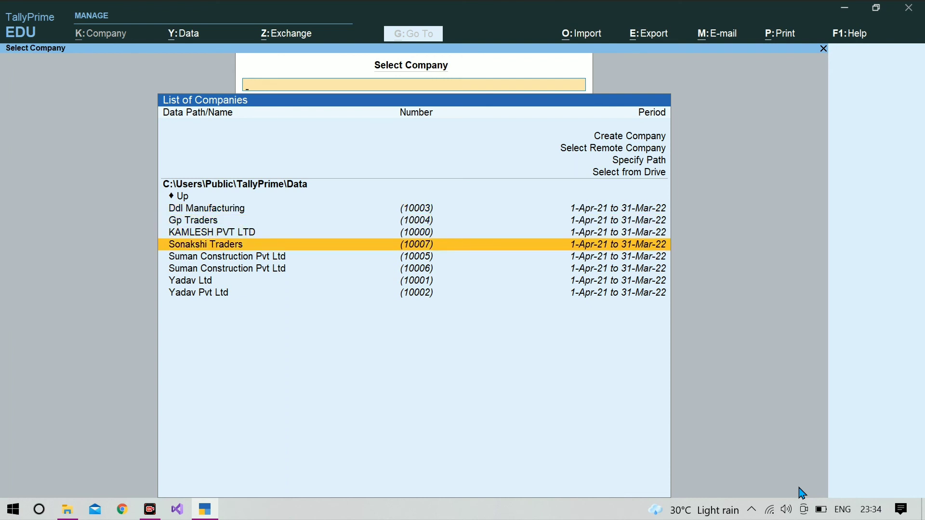
{"action": "key", "text": "Return"}
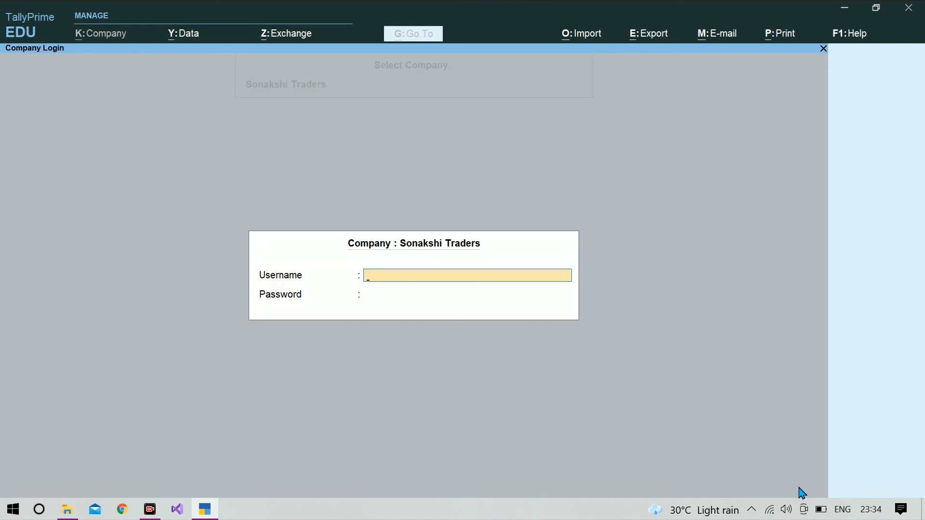
{"action": "type", "text": "santosh"}
{"action": "key", "text": "Return"}
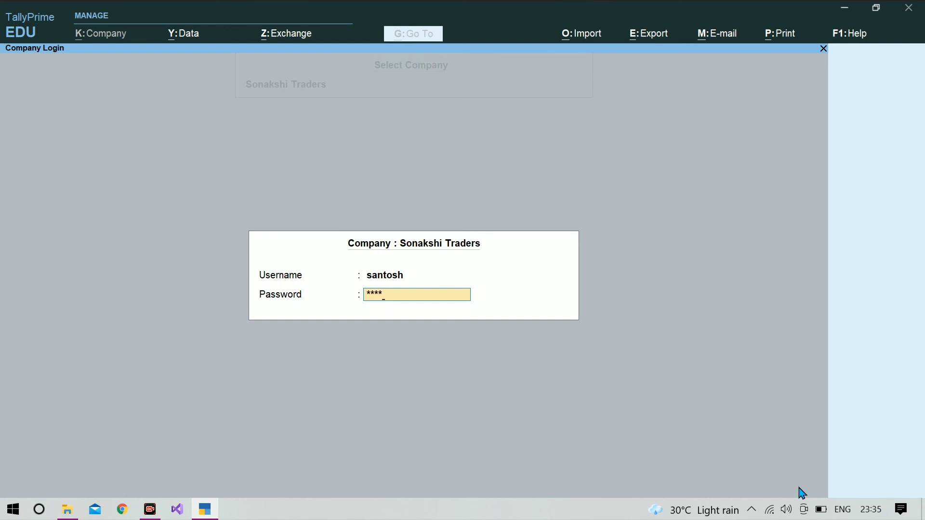
{"action": "key", "text": "Return"}
{"action": "key", "text": "Return"}
{"action": "key", "text": "Return"}
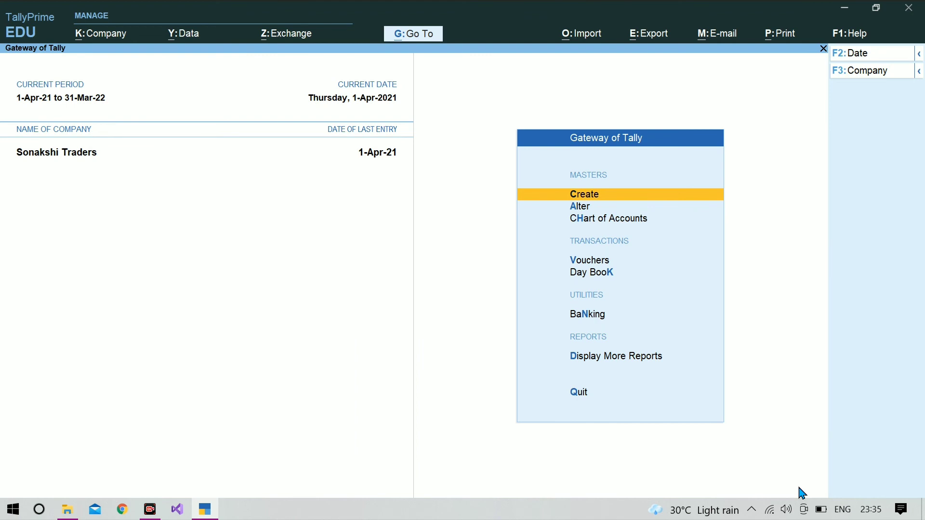
- Open the Day Book and bring up the first Payment voucher, Barkha Traders, for alteration
{"action": "key", "text": "d"}
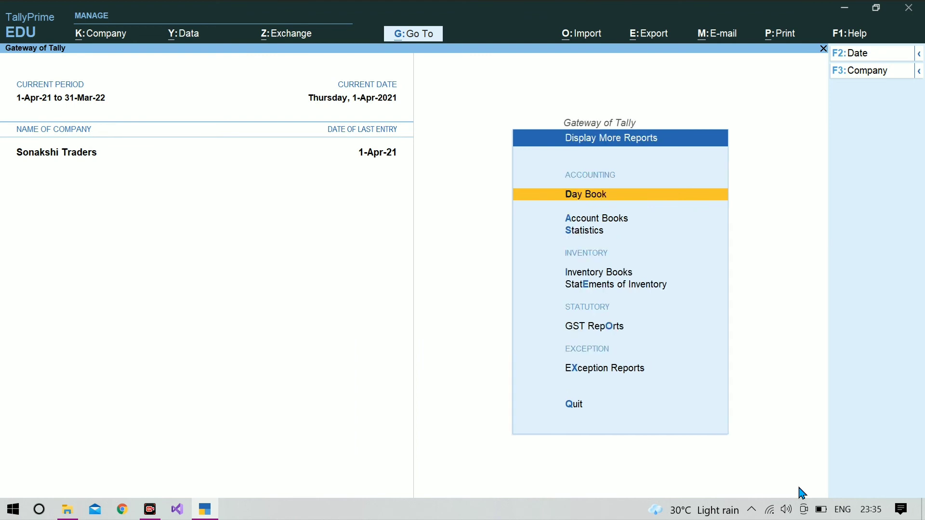
{"action": "key", "text": "Return"}
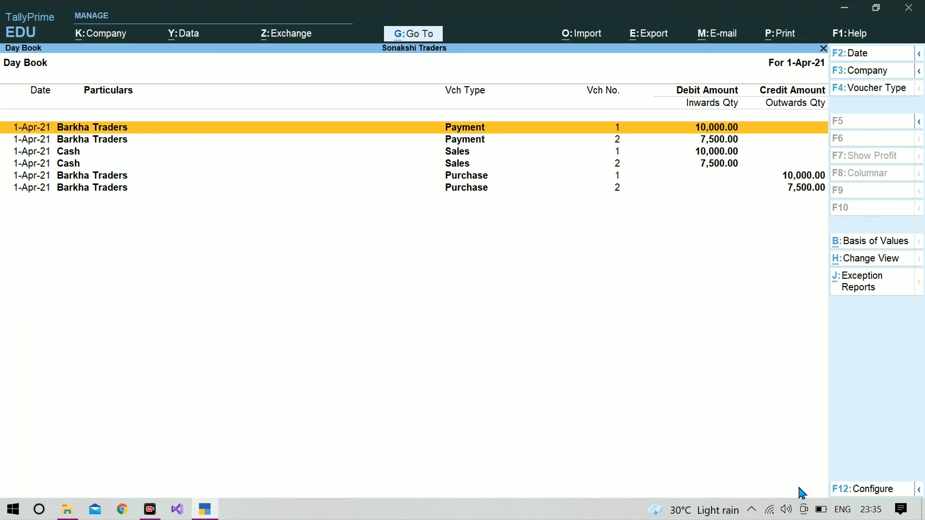
{"action": "key", "text": "Return"}
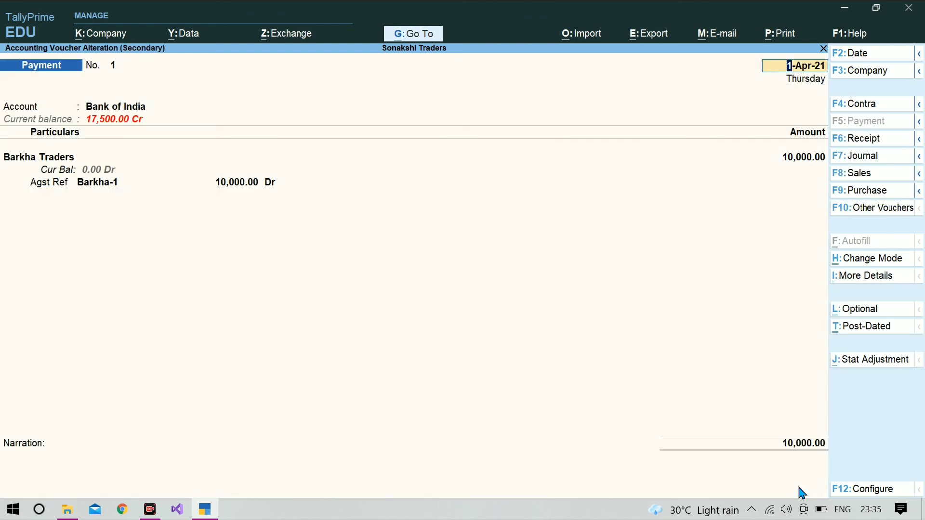
- Change Barkha Traders' payment amount from 10,000.00 to 9,000.00
{"action": "key", "text": "Return"}
{"action": "key", "text": "Return"}
{"action": "key", "text": "Return"}
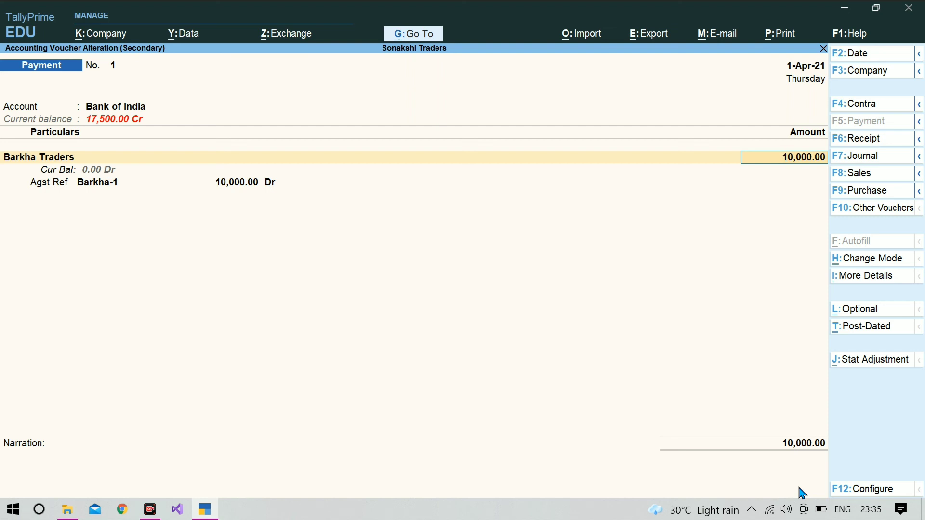
{"action": "key", "text": "Escape"}
{"action": "key", "text": "Escape"}
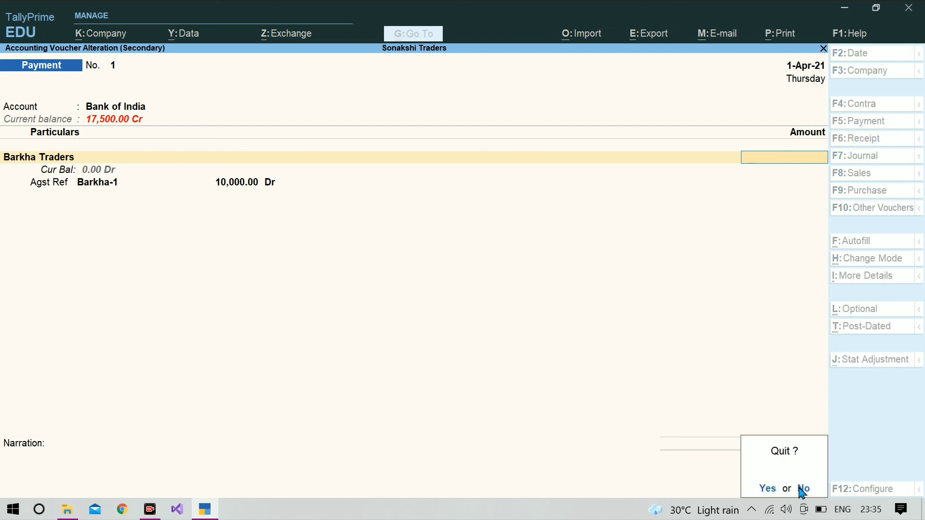
{"action": "left_click", "coordinate": [803, 489]}
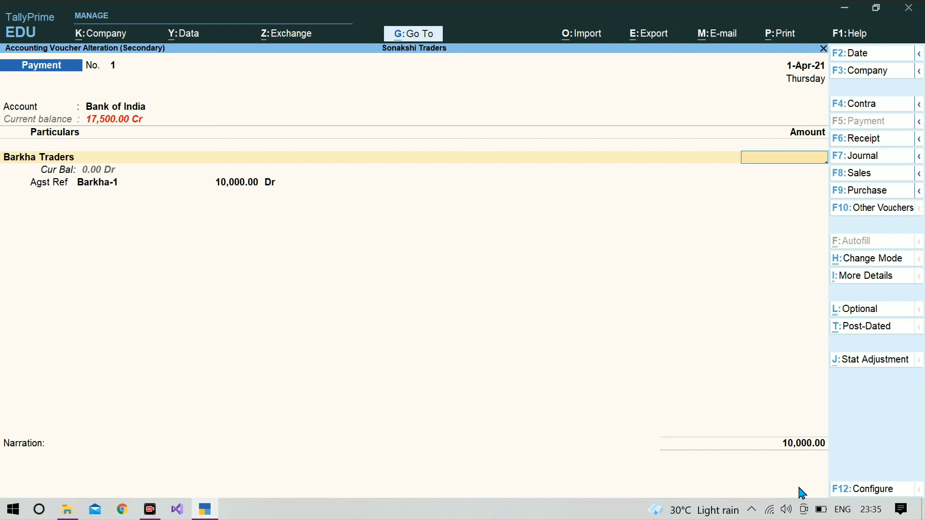
{"action": "type", "text": "9000"}
{"action": "key", "text": "Return"}
{"action": "key", "text": "Return"}
{"action": "key", "text": "Return"}
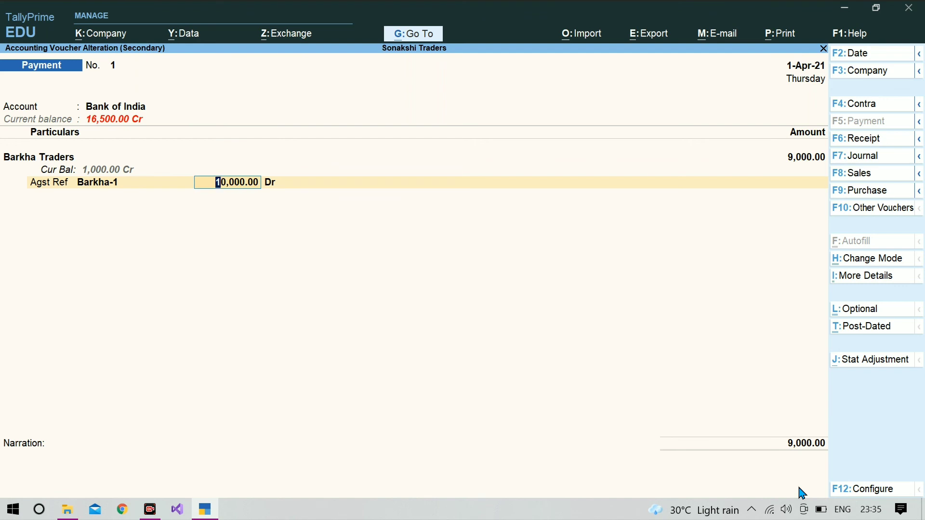
- Allocate 9,000.00 Dr against bill Barkha-1, keep the cheque bank details, and save the voucher
{"action": "type", "text": "90000"}
{"action": "key", "text": "BackSpace"}
{"action": "key", "text": "Return"}
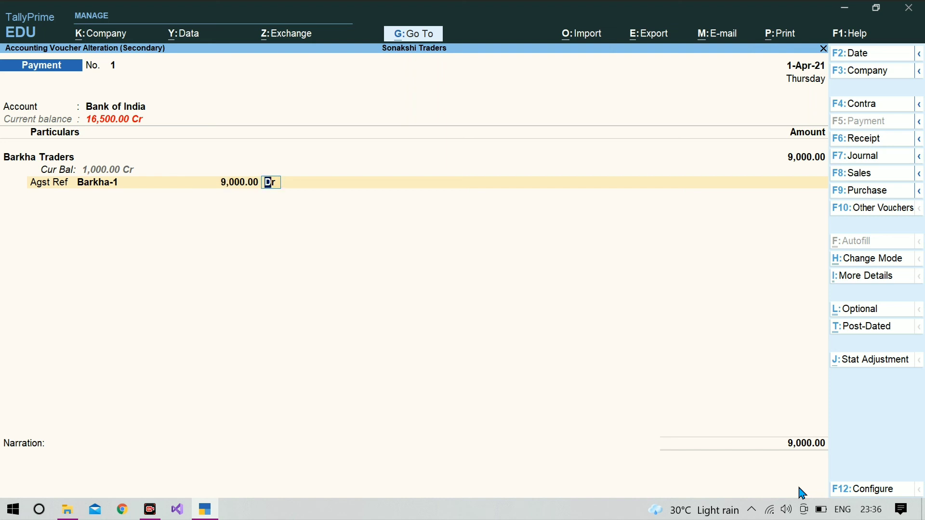
{"action": "key", "text": "Return"}
{"action": "key", "text": "Return"}
{"action": "key", "text": "Return"}
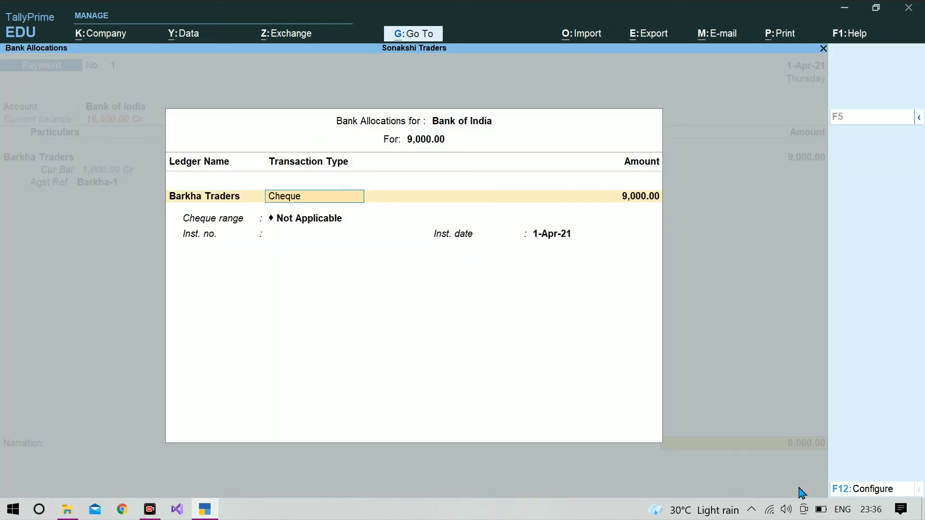
{"action": "key", "text": "Return"}
{"action": "key", "text": "Return"}
{"action": "key", "text": "Return"}
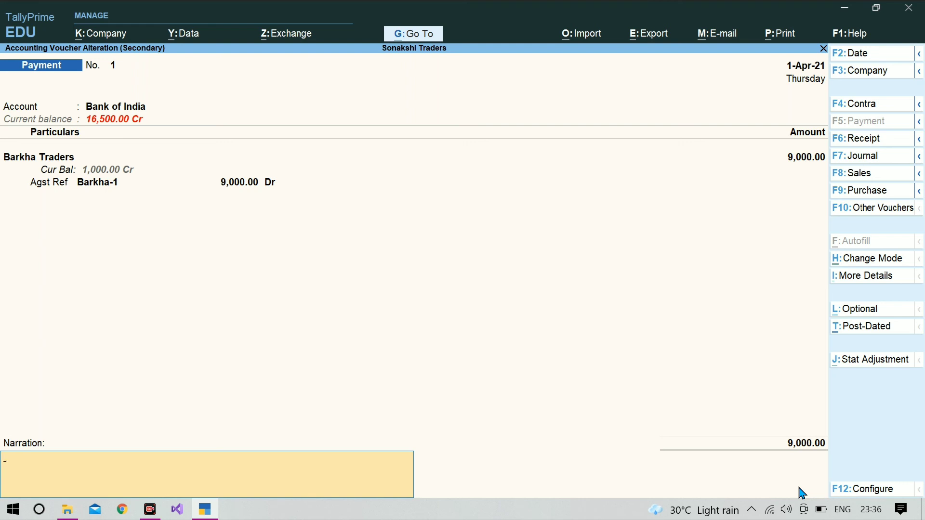
{"action": "key", "text": "Return"}
{"action": "key", "text": "Return"}
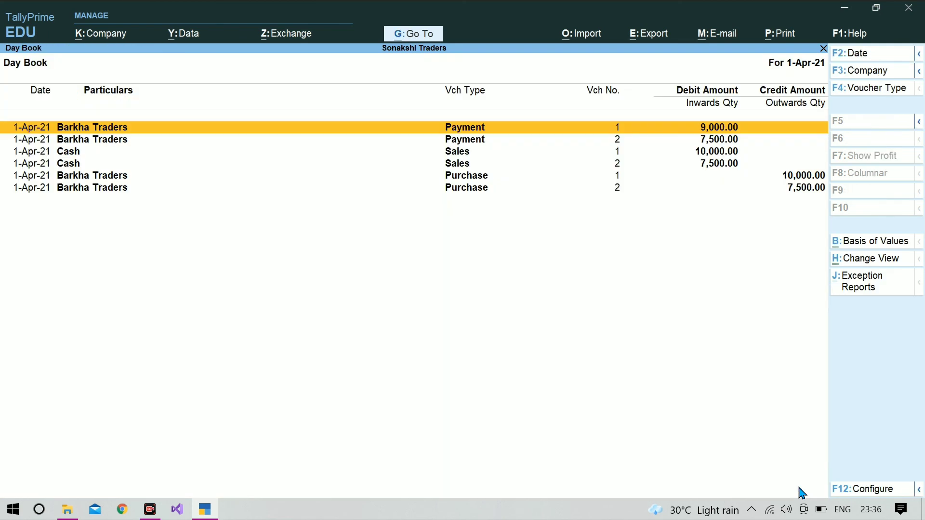
- Switch the loaded company to Sonakshi Traders via Change Company
{"action": "left_click", "coordinate": [865, 75]}
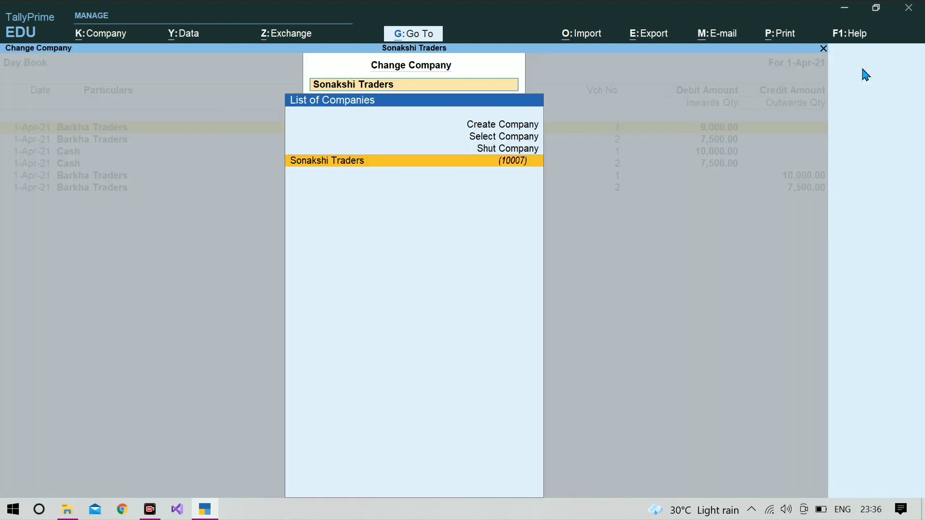
{"action": "key", "text": "Up"}
{"action": "key", "text": "Up"}
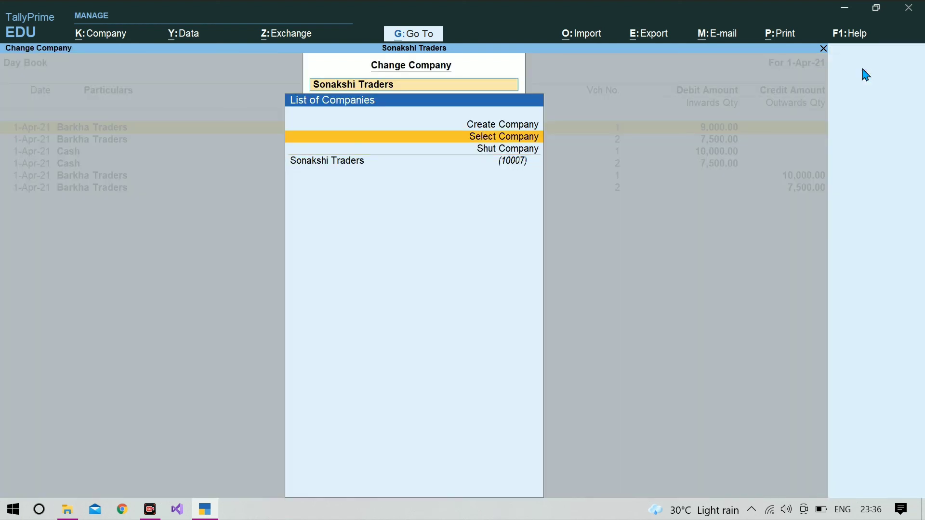
{"action": "key", "text": "Down"}
{"action": "key", "text": "Return"}
{"action": "key", "text": "Return"}
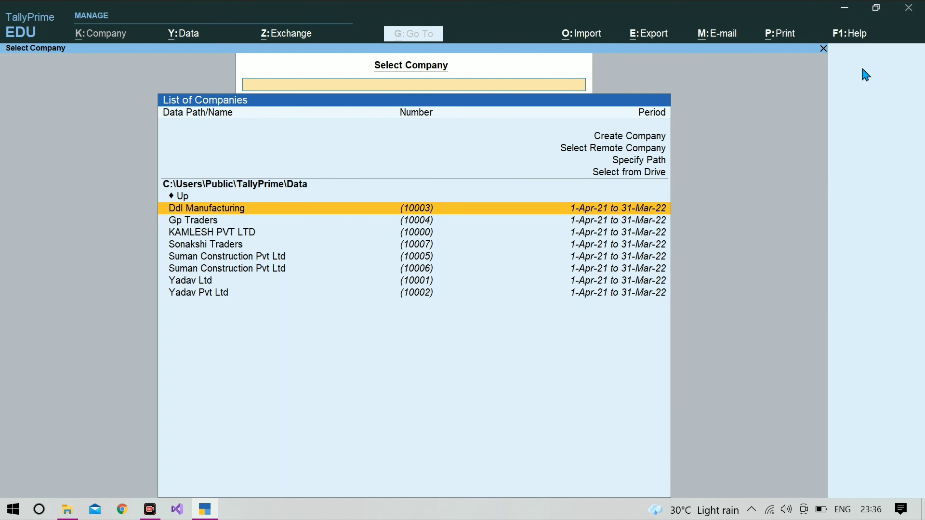
{"action": "key", "text": "Down"}
{"action": "key", "text": "Down"}
{"action": "key", "text": "Down"}
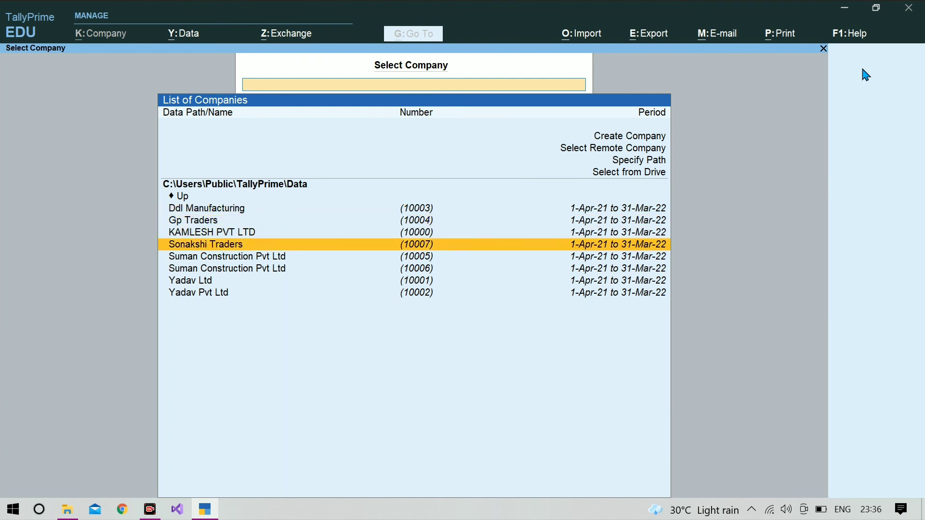
{"action": "key", "text": "Return"}
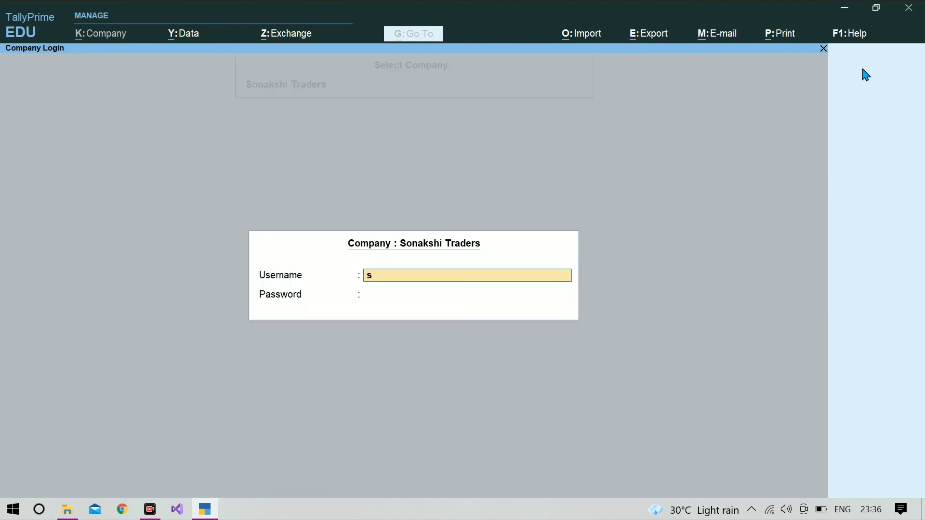
- Log in with the administrator's username and password
{"action": "type", "text": "sa"}
{"action": "key", "text": "BackSpace"}
{"action": "type", "text": "onakshi"}
{"action": "key", "text": "Return"}
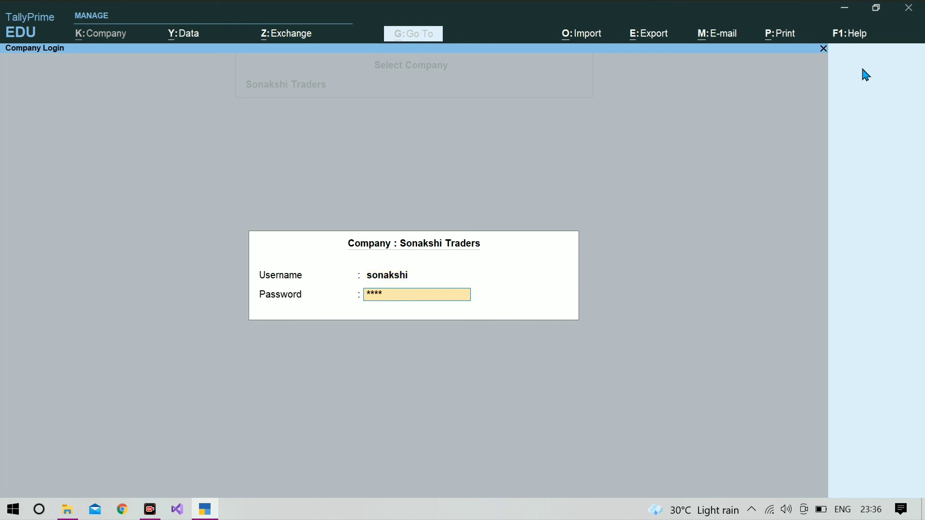
{"action": "key", "text": "Return"}
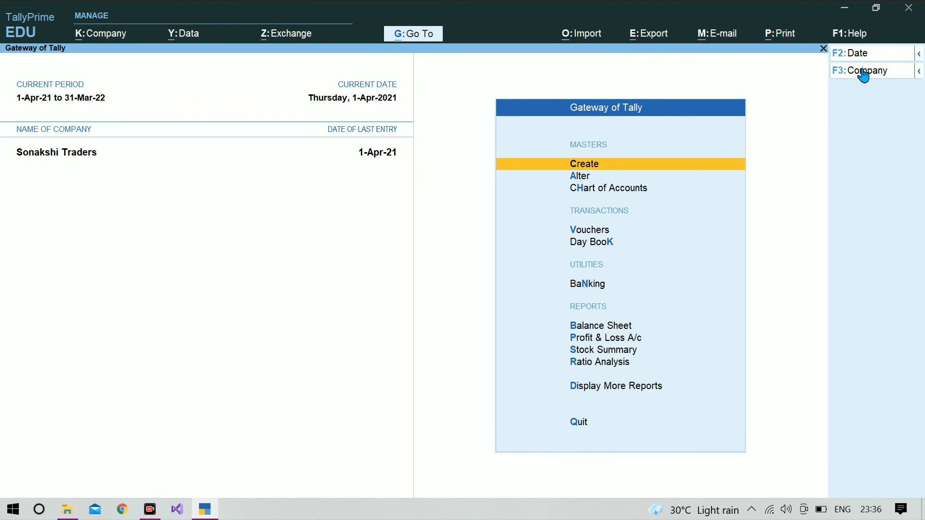
- Open the Users report under Display More Reports > Statements of Accounts > Tally Audit
{"action": "key", "text": "d"}
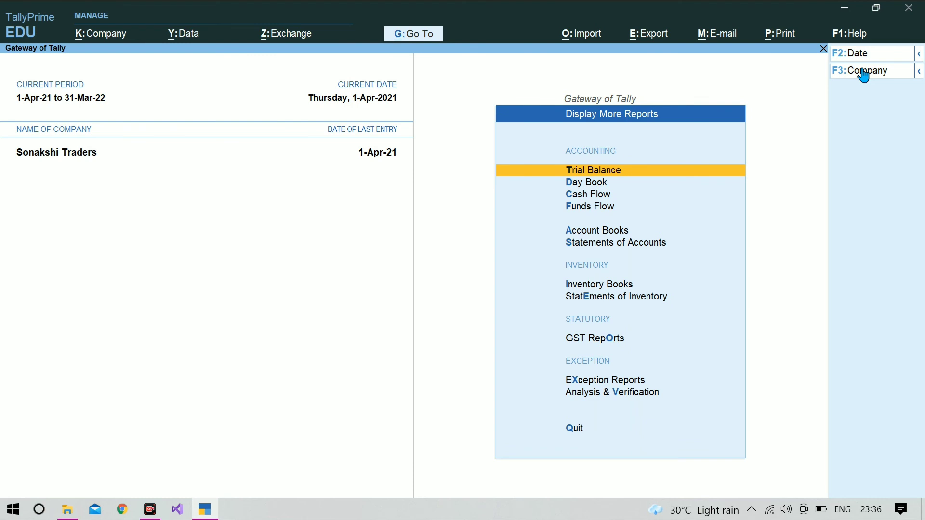
{"action": "key", "text": "Down"}
{"action": "key", "text": "Down"}
{"action": "key", "text": "Down"}
{"action": "key", "text": "Down"}
{"action": "key", "text": "Down"}
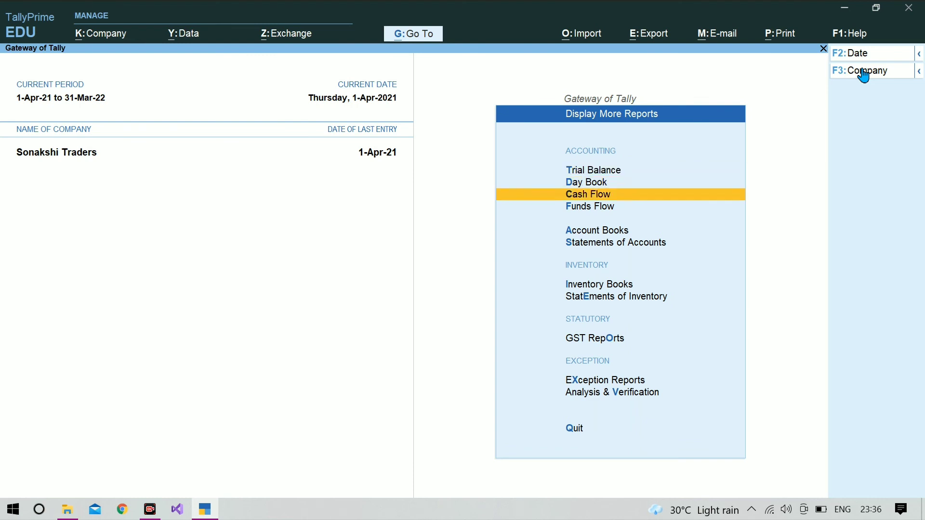
{"action": "key", "text": "Return"}
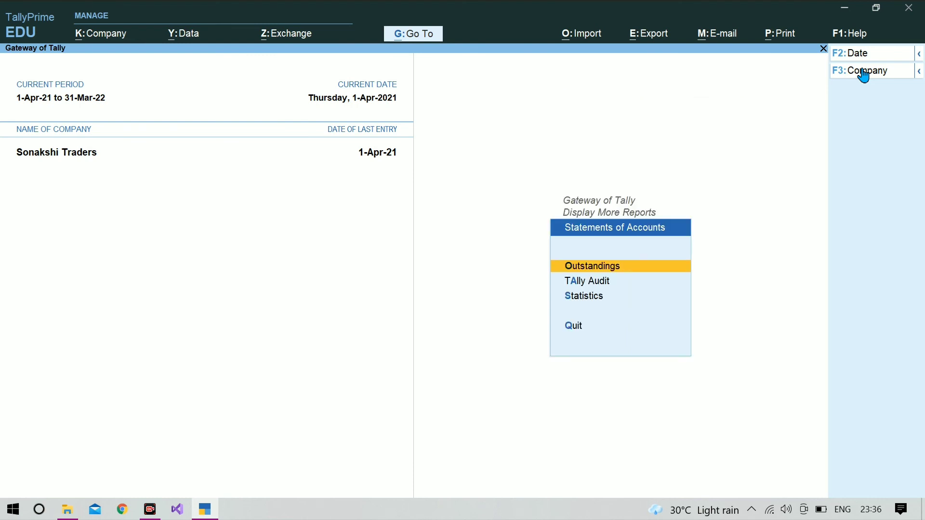
{"action": "key", "text": "Down"}
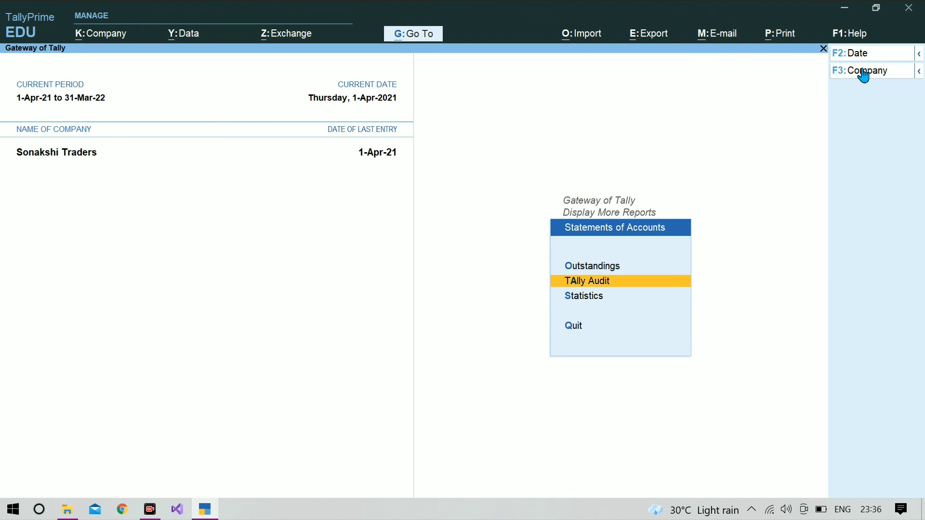
{"action": "key", "text": "Return"}
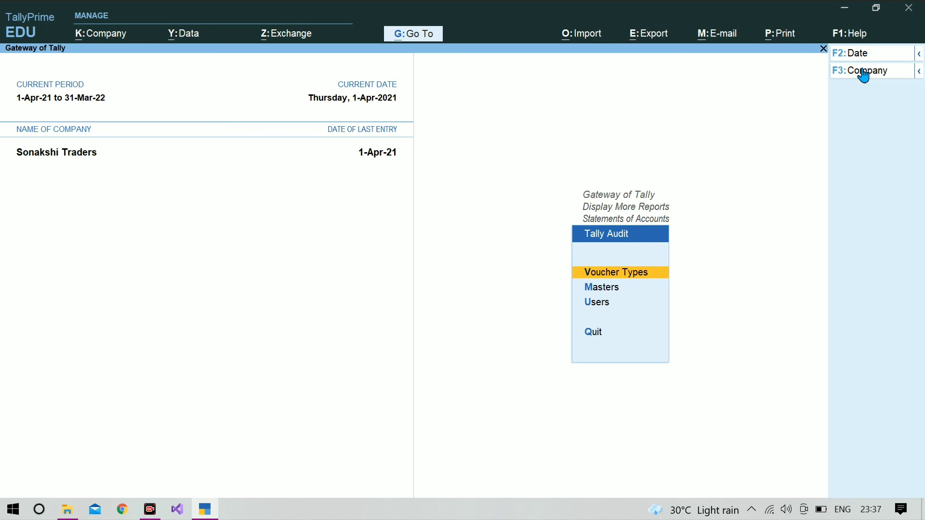
{"action": "key", "text": "Down"}
{"action": "key", "text": "Down"}
{"action": "key", "text": "Return"}
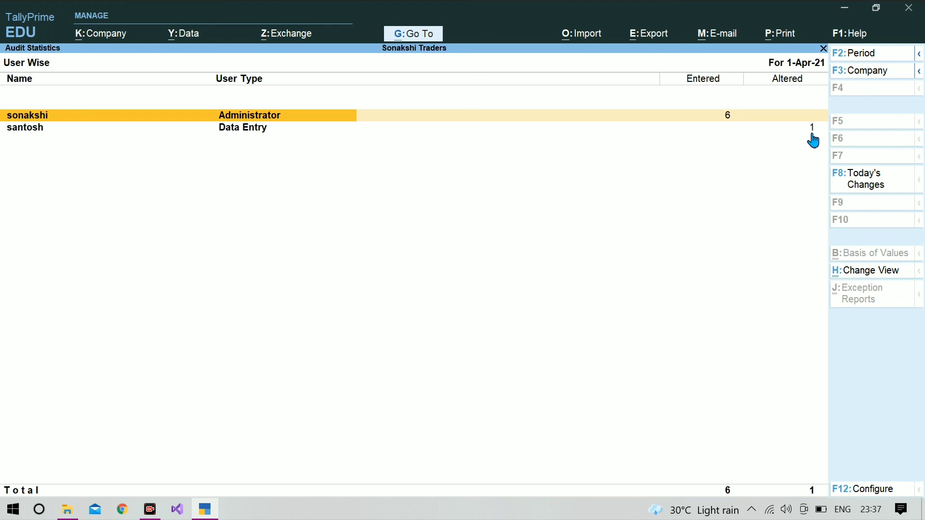
- Set Show Users having no entries and Modified/Cancelled/Deleted counts to Yes, then drill into the data-entry user's altered count
{"action": "key", "text": "F12"}
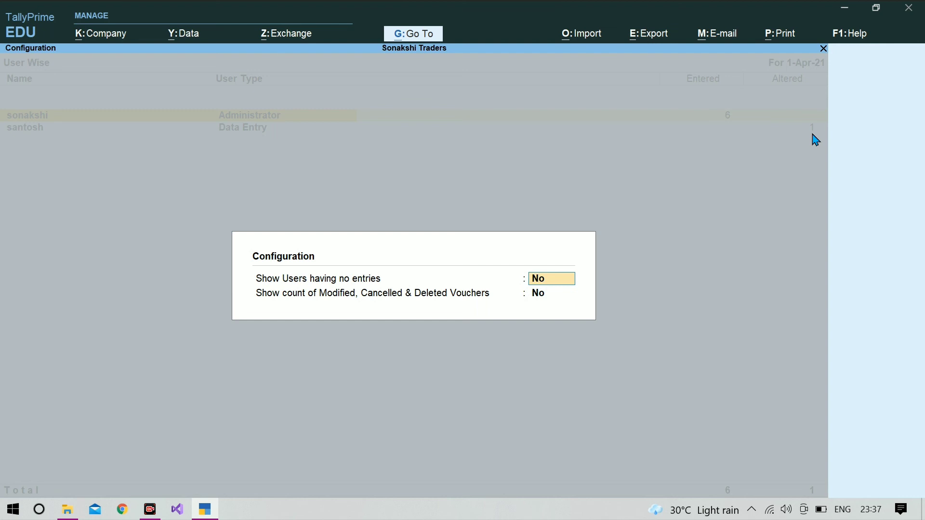
{"action": "type", "text": "y"}
{"action": "key", "text": "Return"}
{"action": "type", "text": "y"}
{"action": "key", "text": "Return"}
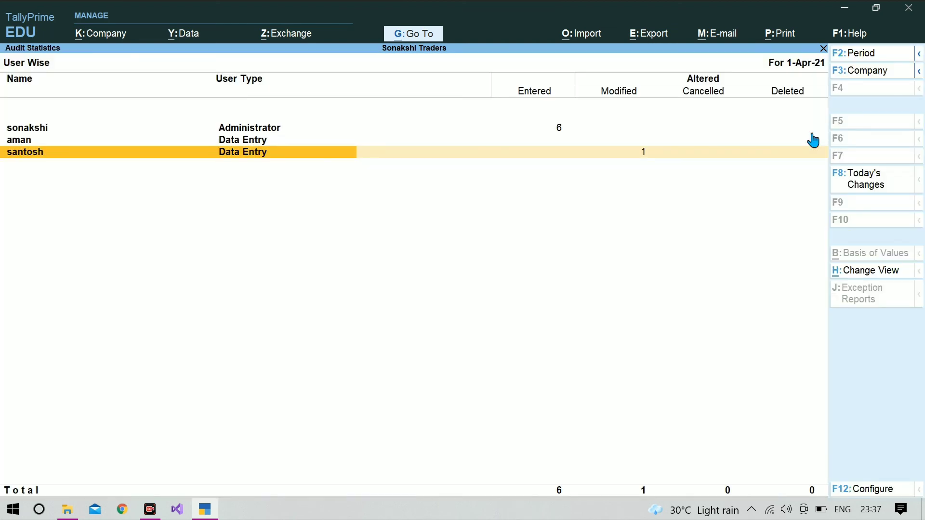
{"action": "left_click", "coordinate": [636, 161]}
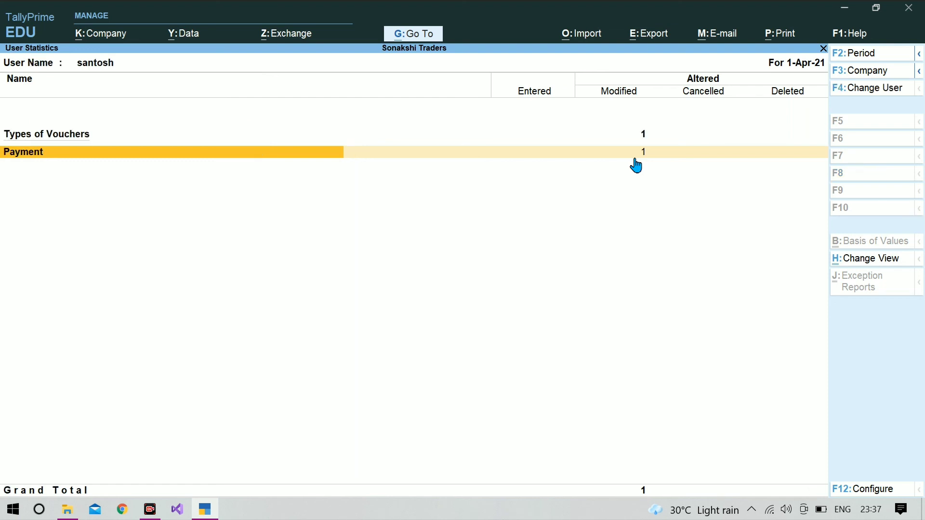
- List the data-entry user's altered April Payment vouchers and bring up the listing's F12 settings
{"action": "left_click", "coordinate": [636, 160]}
{"action": "key", "text": "Return"}
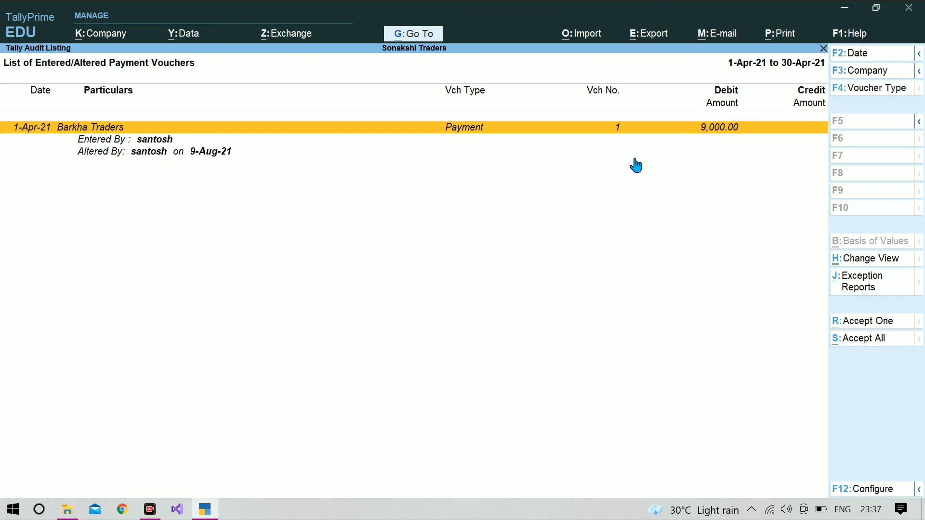
{"action": "key", "text": "F12"}
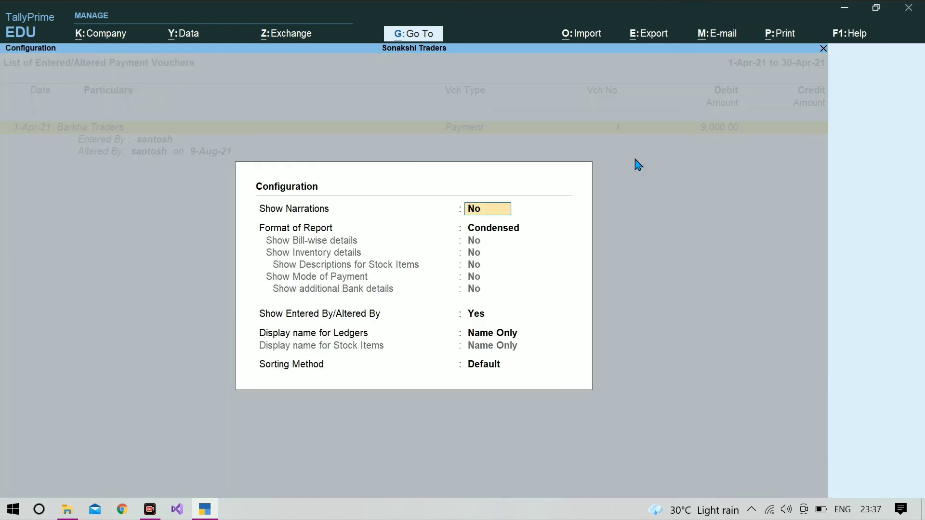
- Set the report format to Detailed with bill-wise, inventory, descriptions, payment mode and bank details all Yes
{"action": "key", "text": "Return"}
{"action": "key", "text": "Down"}
{"action": "key", "text": "Return"}
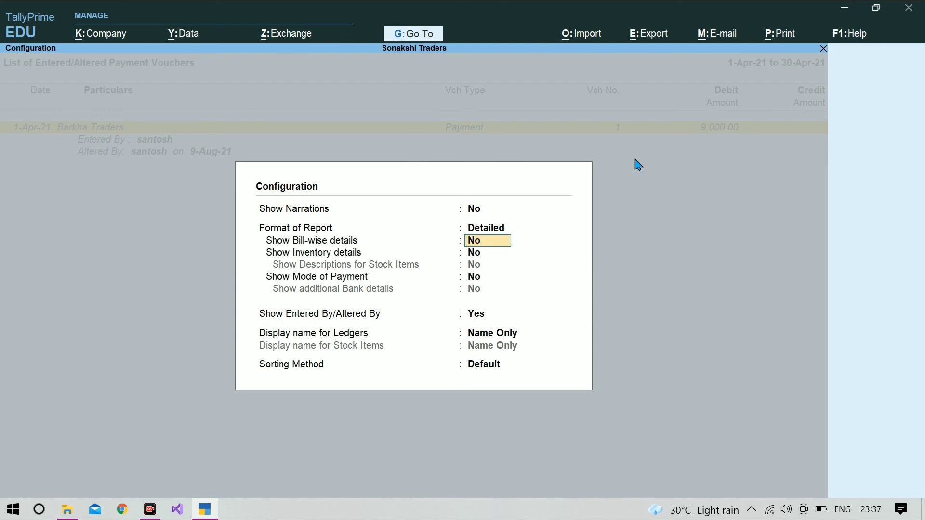
{"action": "type", "text": "y"}
{"action": "key", "text": "Return"}
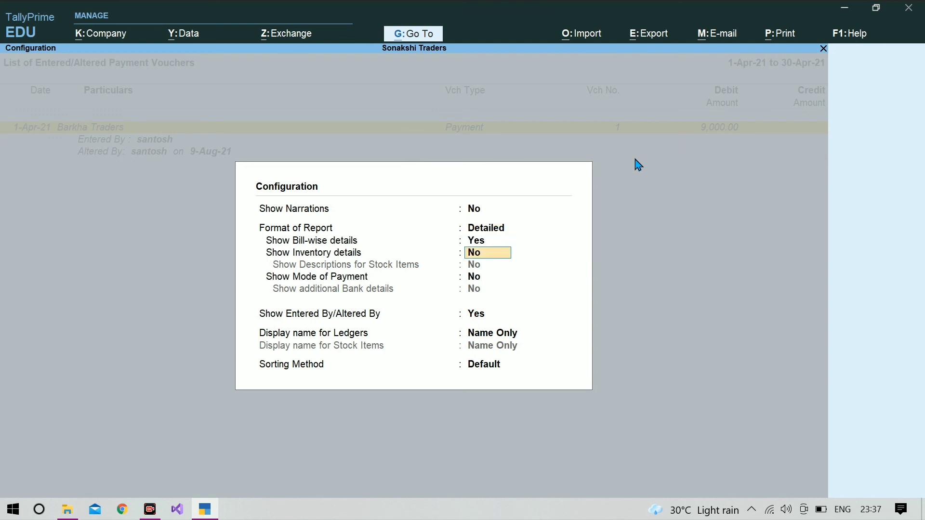
{"action": "type", "text": "y"}
{"action": "key", "text": "Return"}
{"action": "type", "text": "y"}
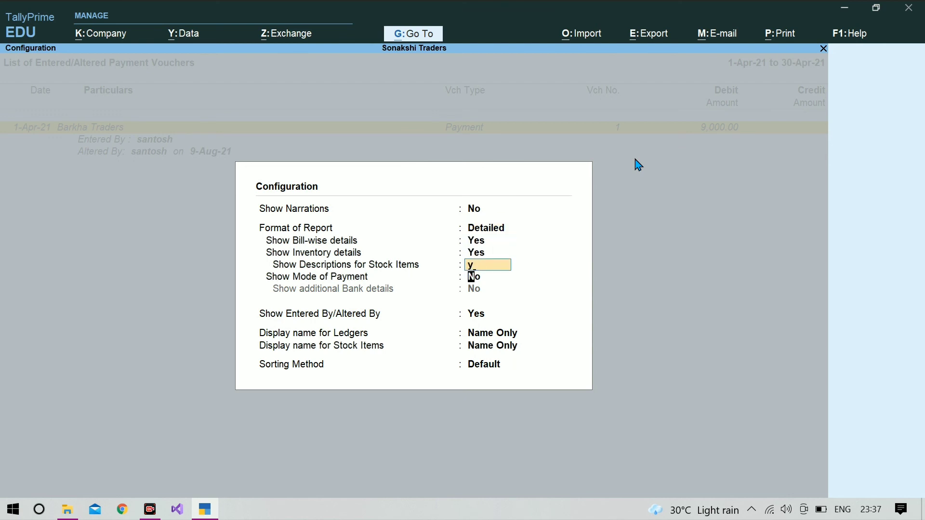
{"action": "key", "text": "Return"}
{"action": "type", "text": "y"}
{"action": "key", "text": "Return"}
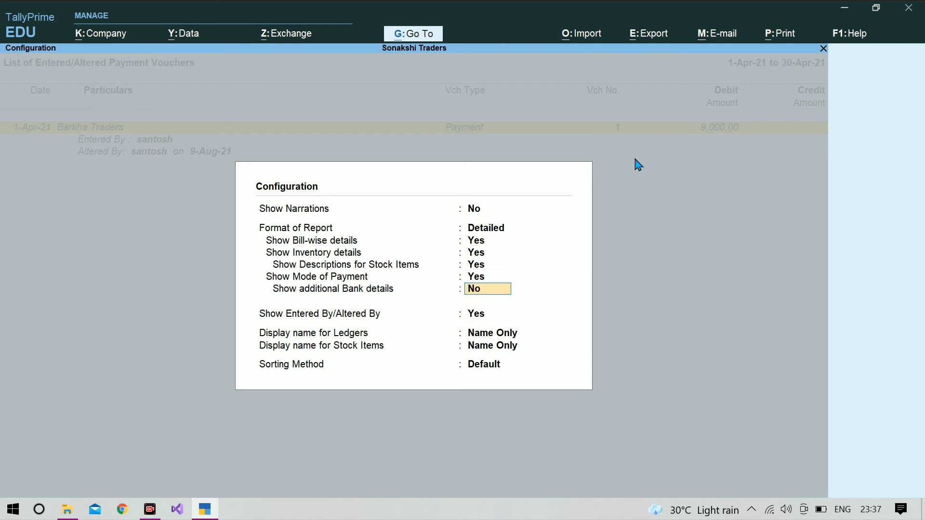
{"action": "type", "text": "y"}
{"action": "key", "text": "Return"}
{"action": "type", "text": "y"}
{"action": "key", "text": "ctrl+a"}
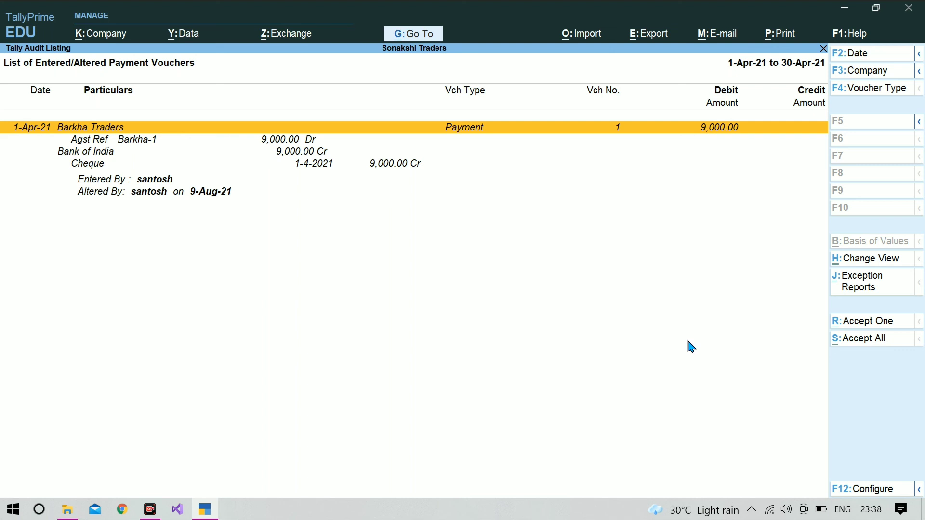
- Accept All on the altered Barkha Traders payment and return to the Gateway of Tally
{"action": "left_click", "coordinate": [856, 344]}
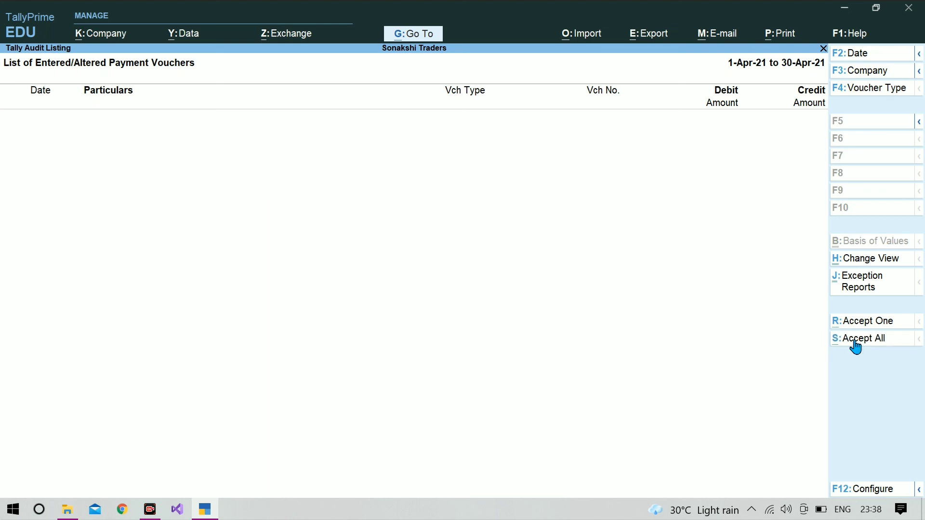
{"action": "key", "text": "Escape"}
{"action": "key", "text": "Escape"}
{"action": "key", "text": "Escape"}
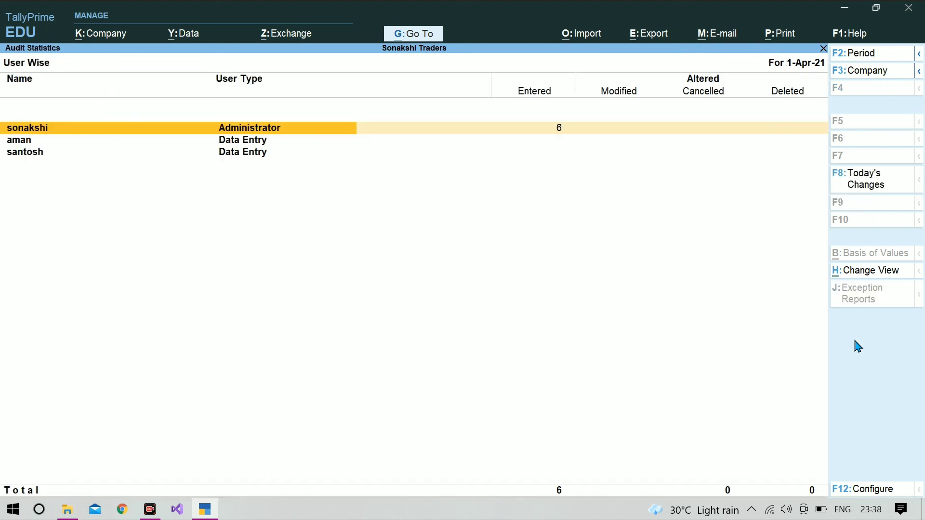
{"action": "key", "text": "Escape"}
{"action": "key", "text": "Escape"}
{"action": "key", "text": "Escape"}
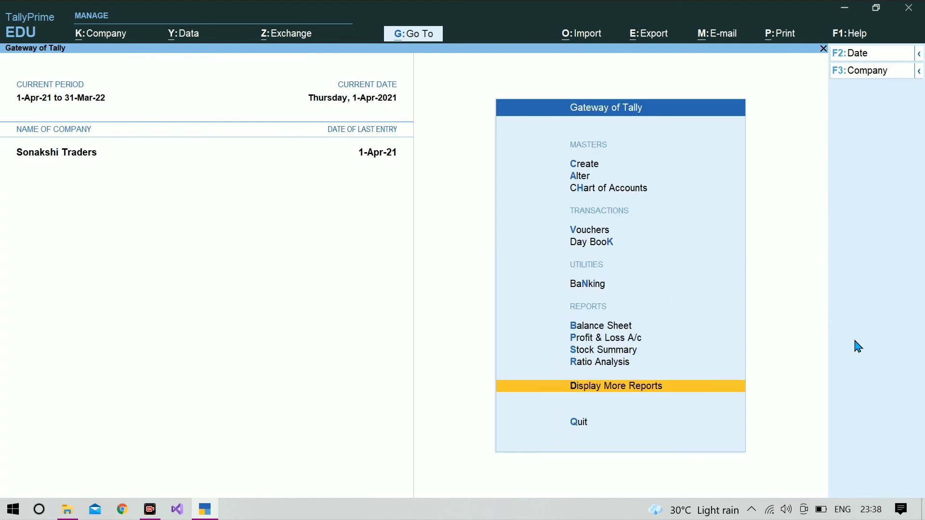